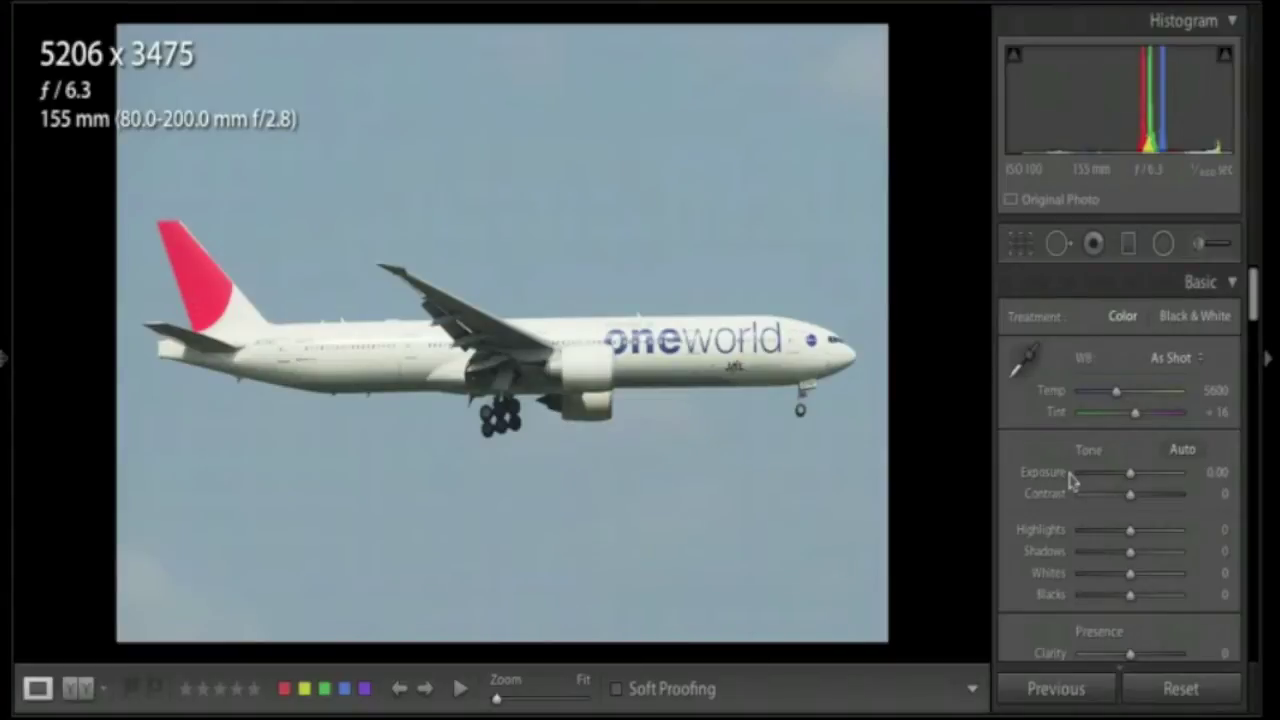
In Lightroom's Develop panel, raise the sharpening radius to 1.0.
scroll(1070, 480, "down", 2)
scroll(1070, 480, "down", 4)
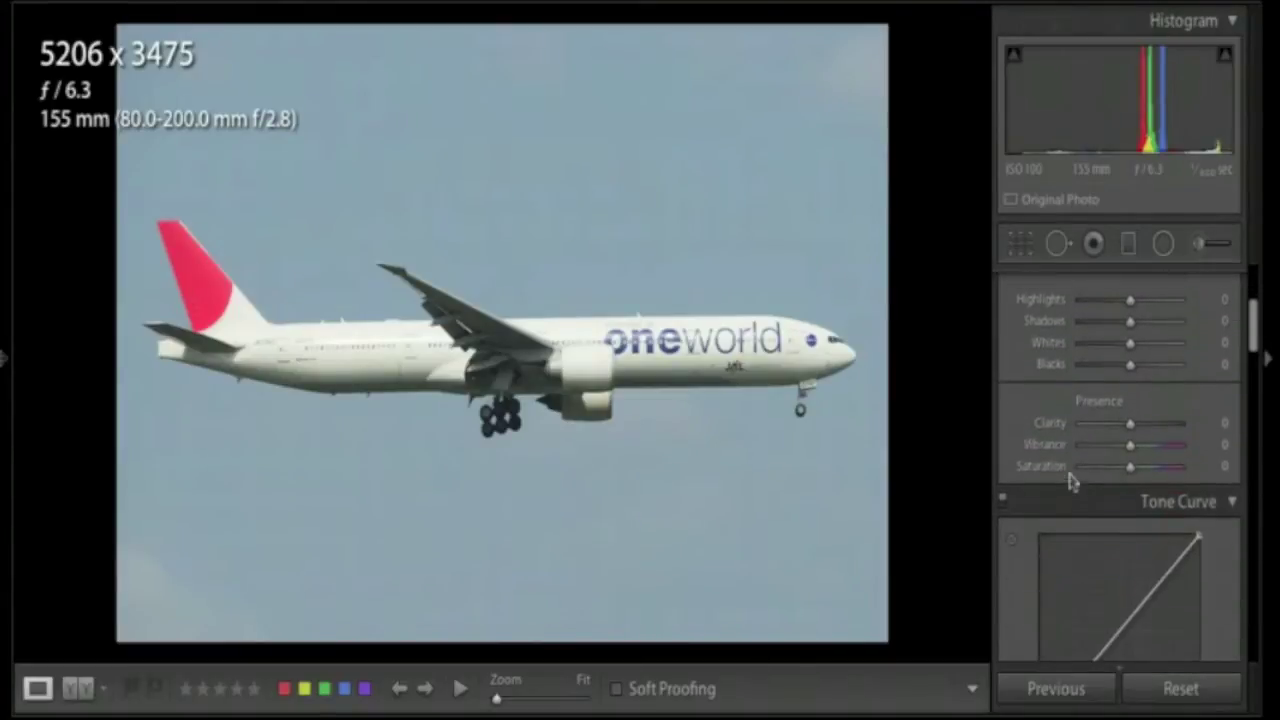
scroll(1070, 480, "down", 15)
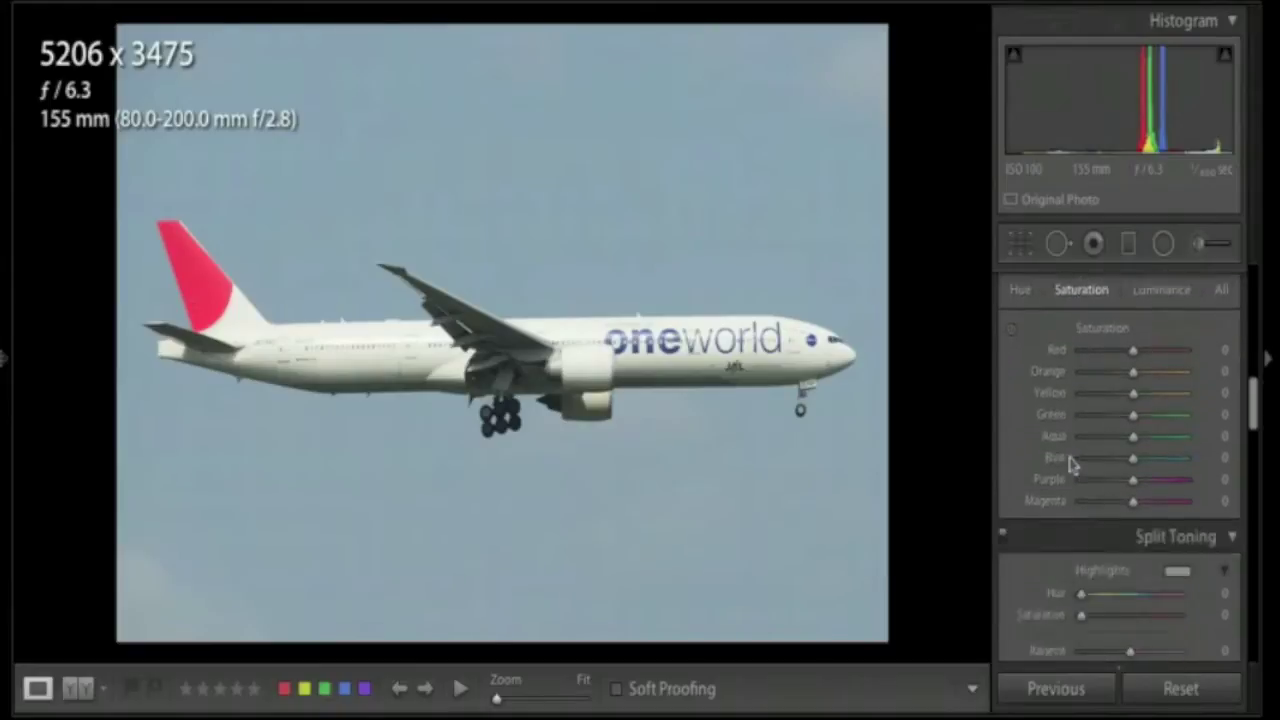
scroll(1070, 465, "down", 8)
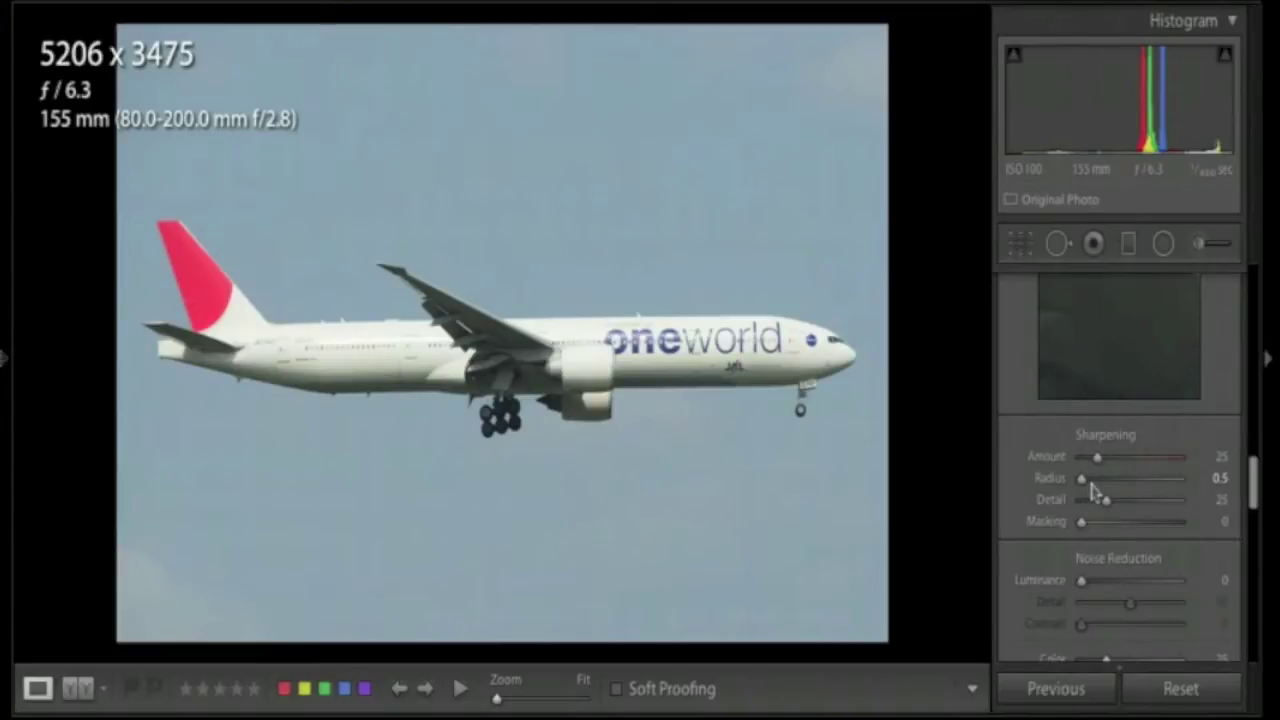
left_click_drag(1086, 484, 1015, 486)
Send the airliner photo to Photoshop CS6 via Edit In.
scroll(1018, 485, "down", 1)
scroll(1018, 485, "down", 4)
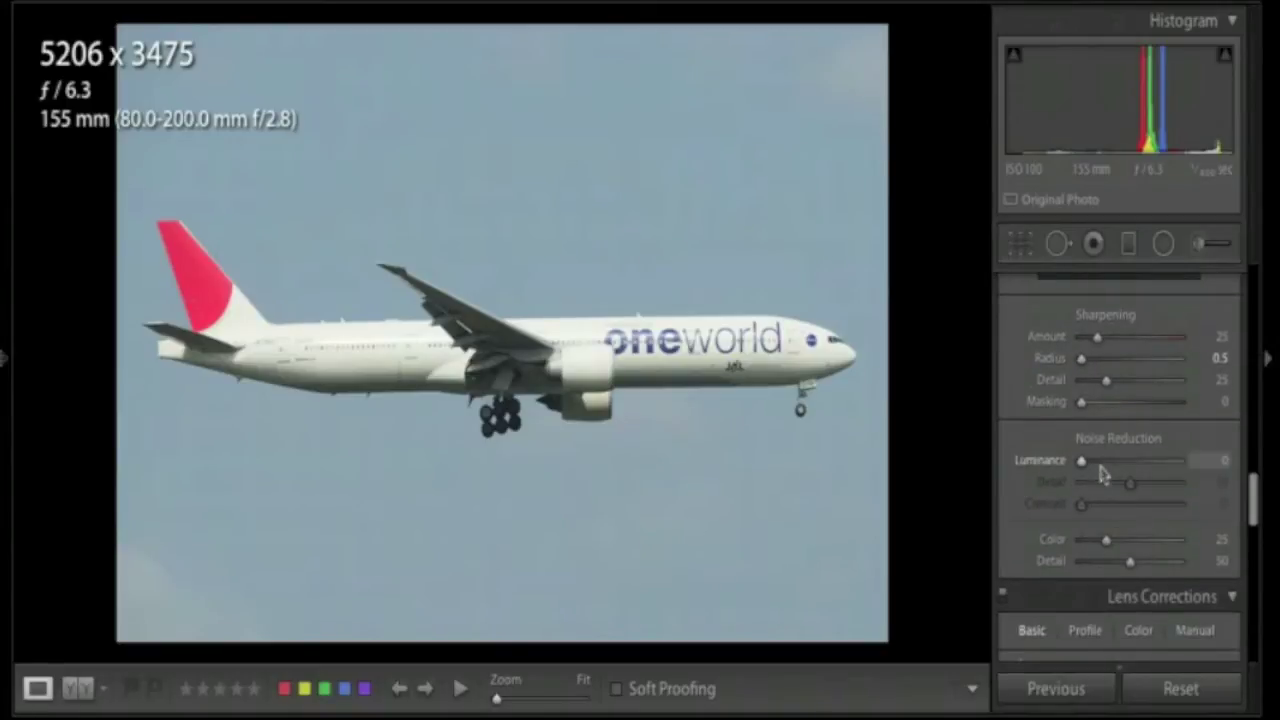
scroll(1075, 385, "down", 8)
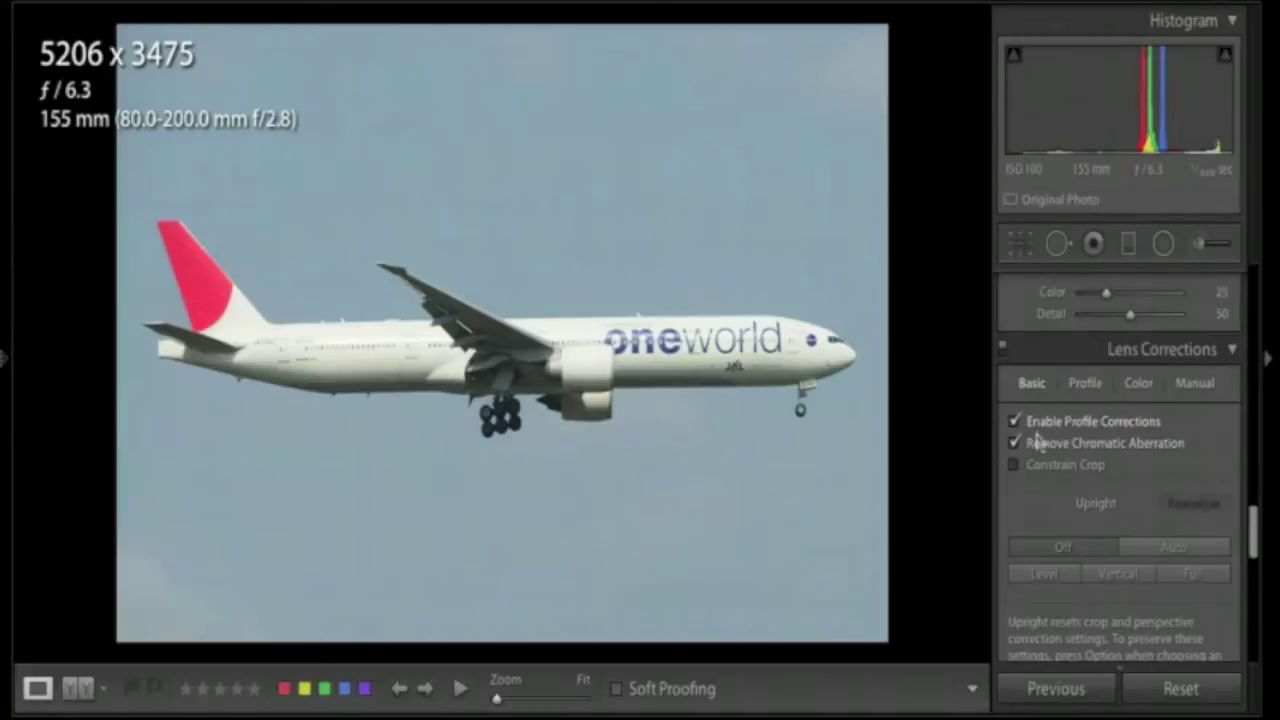
scroll(1105, 443, "up", 15)
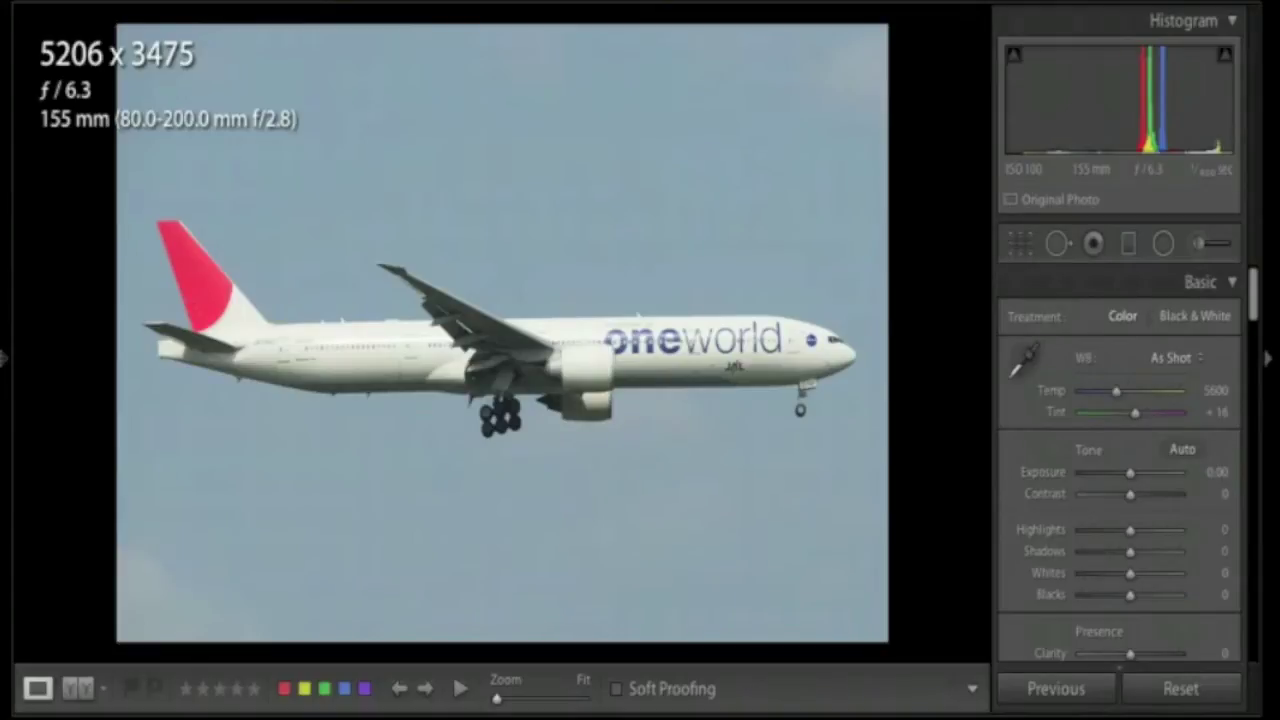
right_click(473, 279)
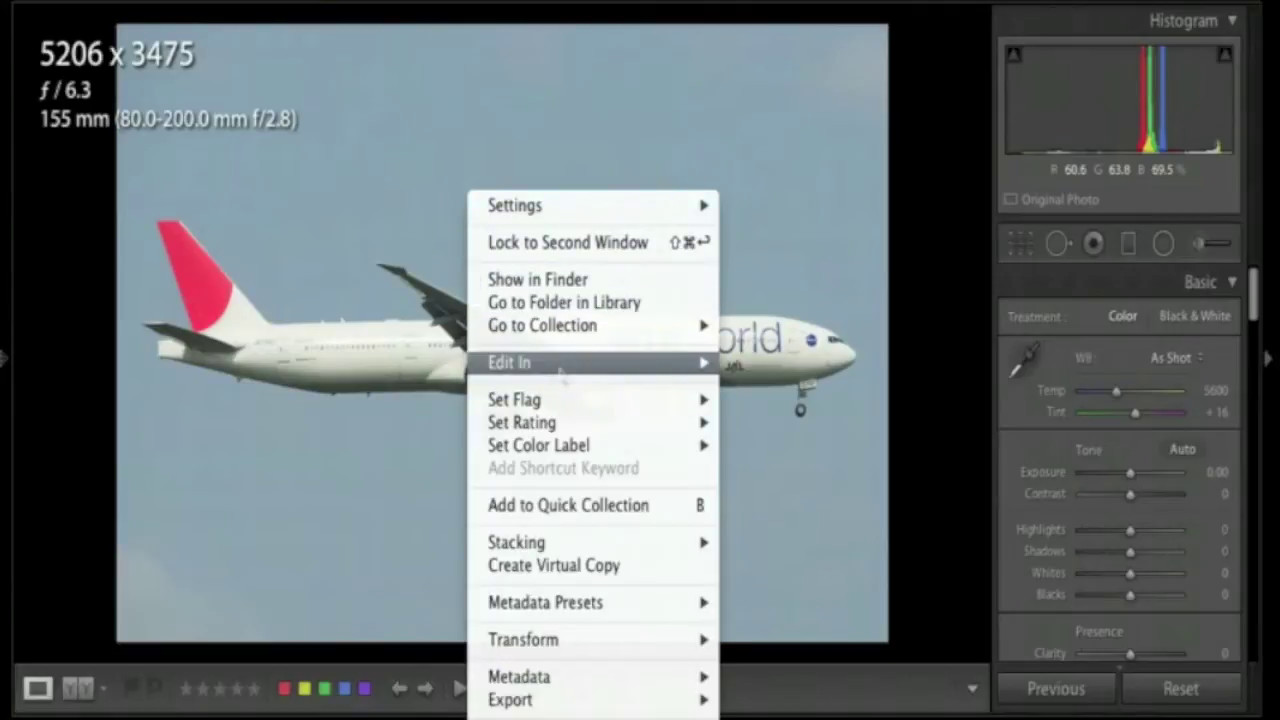
mouse_move(581, 366)
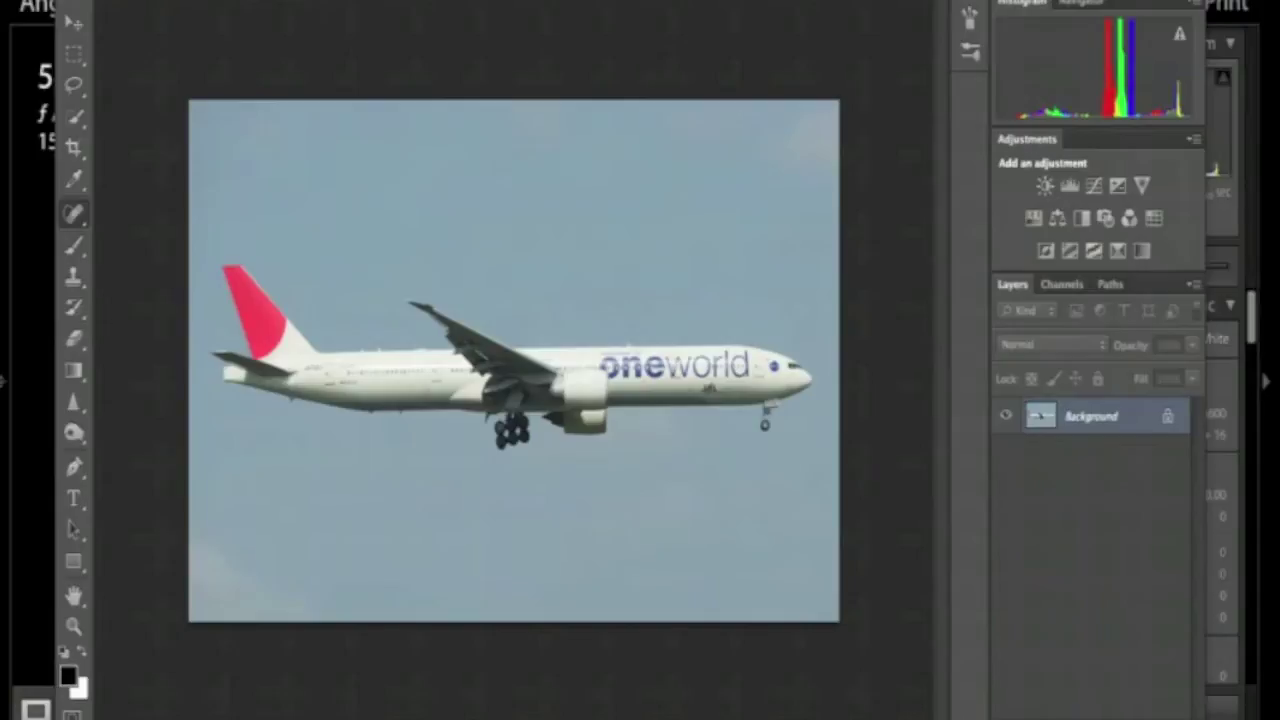
Choose Quit for Photoshop from its Dock icon.
mouse_move(849, 705)
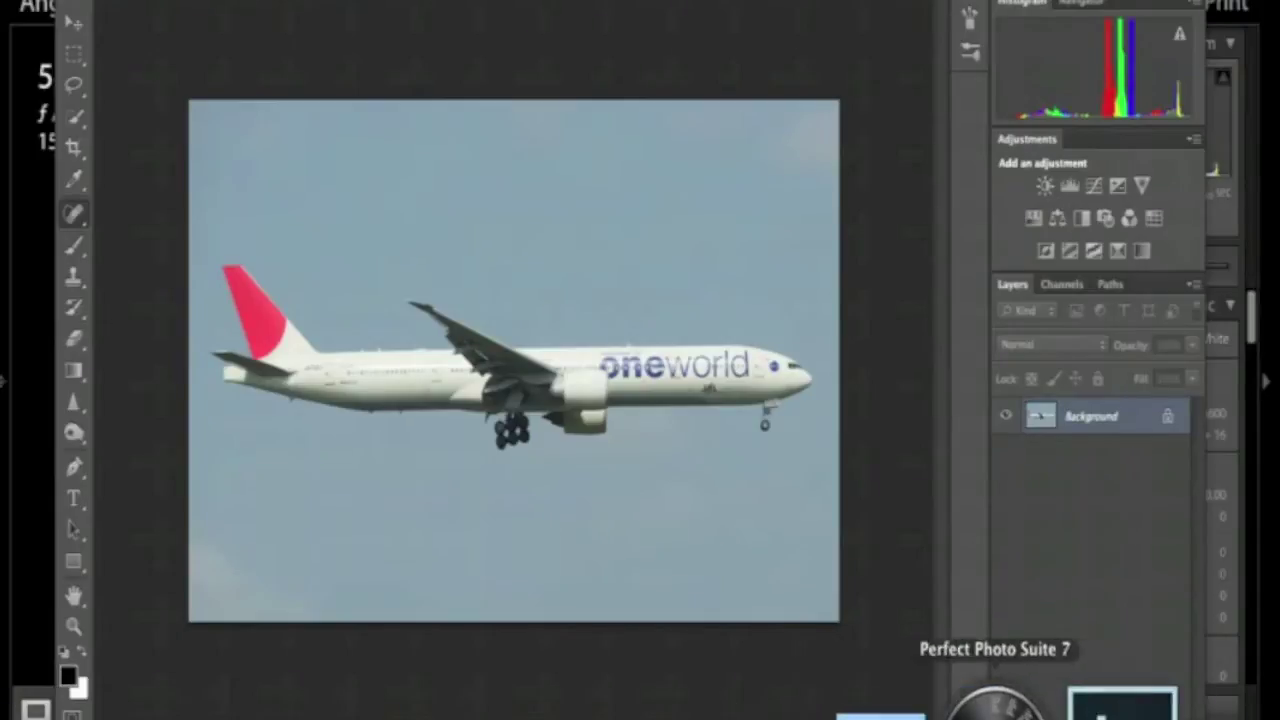
right_click(1035, 705)
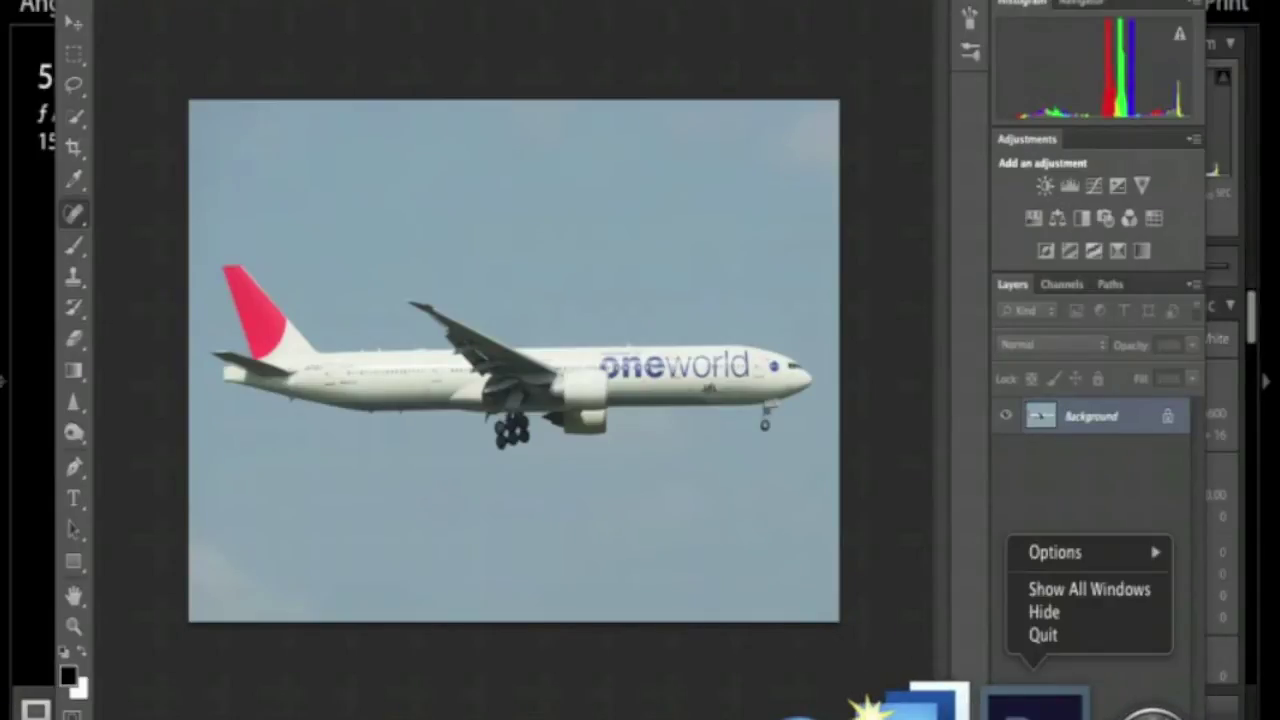
left_click(1043, 636)
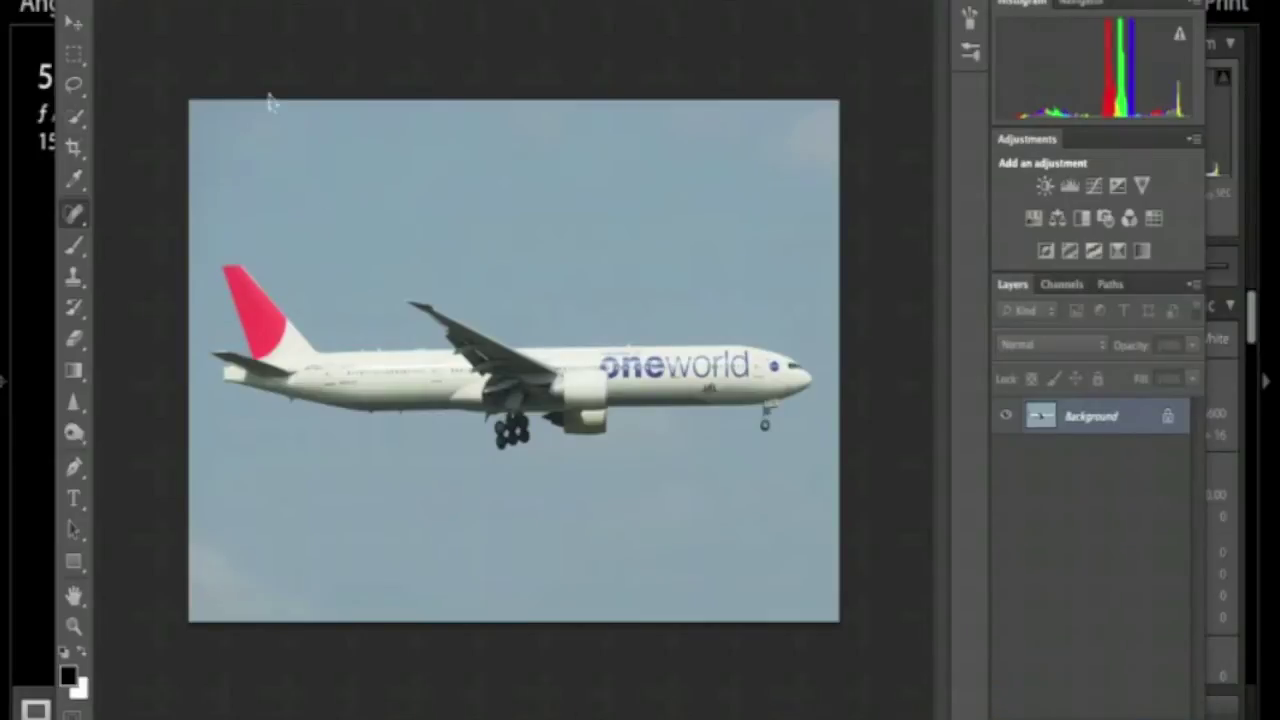
Force quit the hung Photoshop through the Apple menu's Force Quit window.
left_click(20, 0)
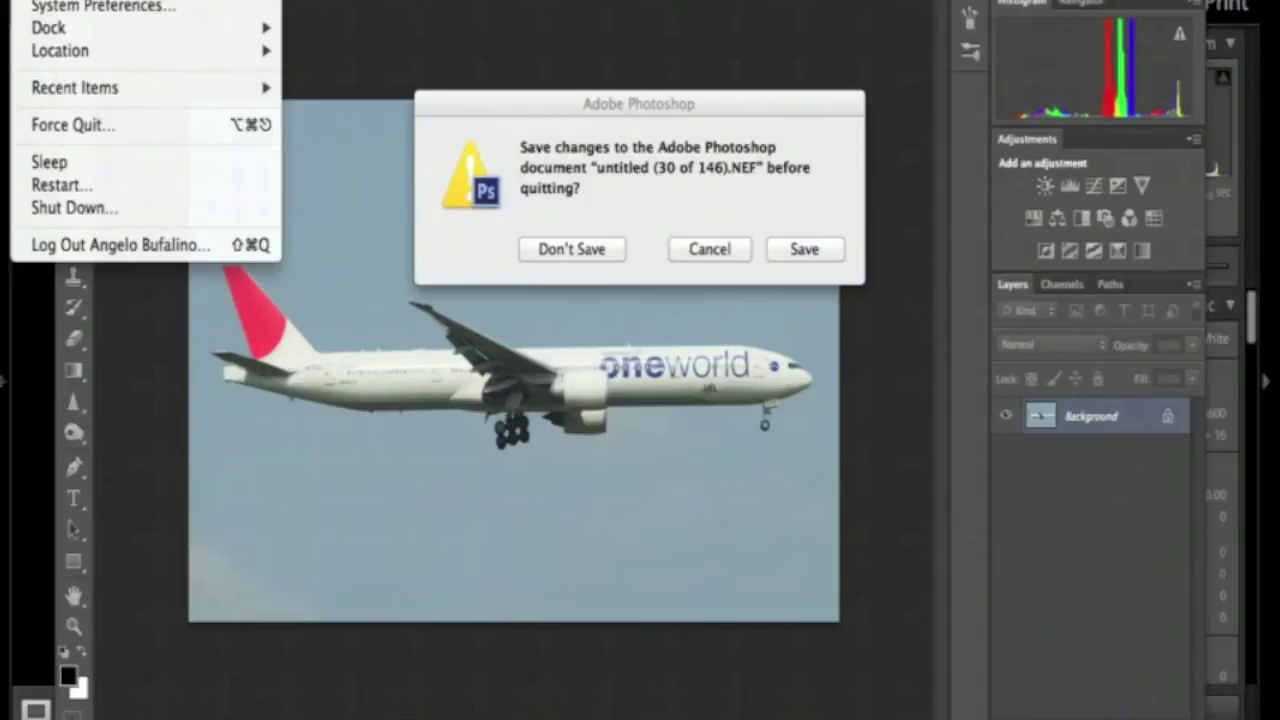
left_click(566, 334)
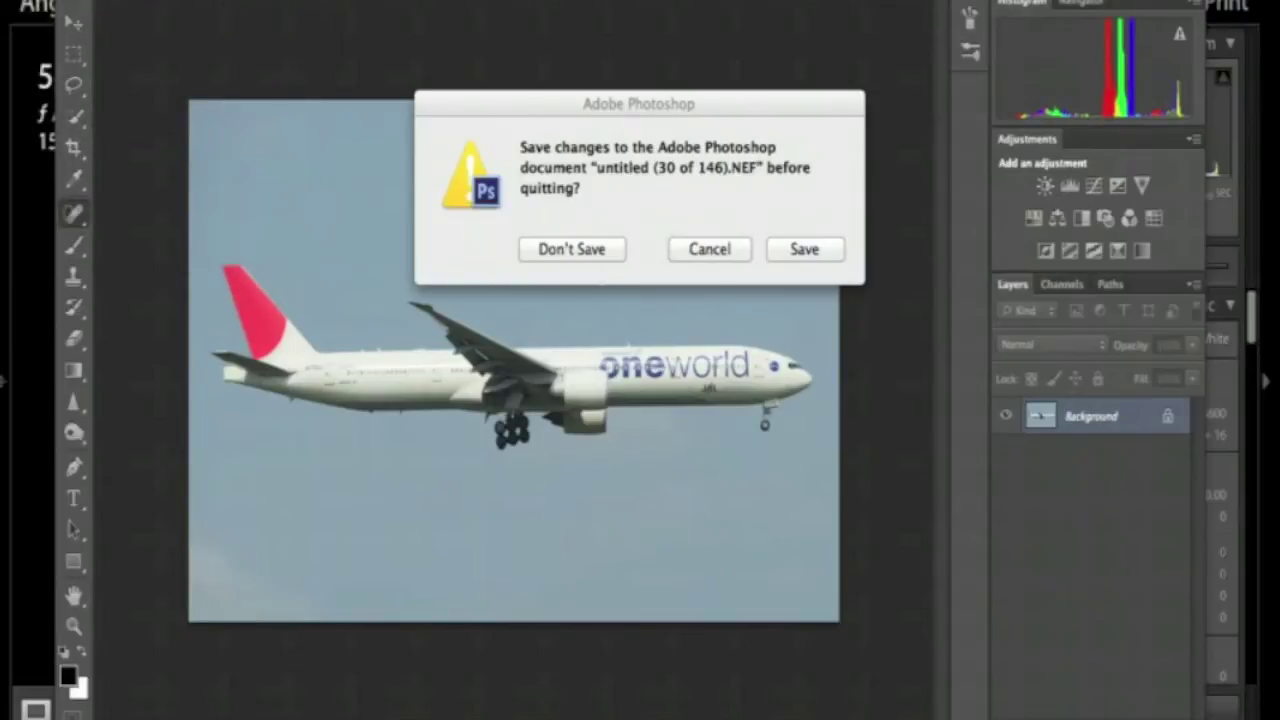
left_click(20, 0)
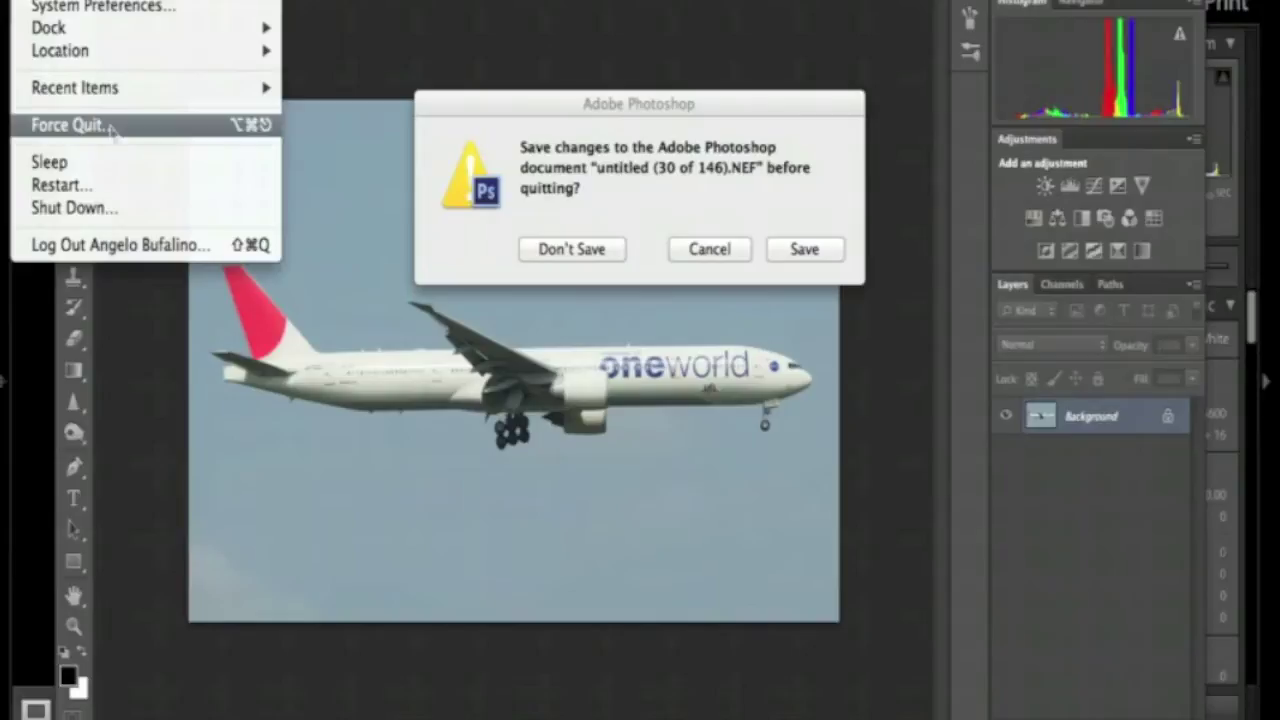
left_click(113, 130)
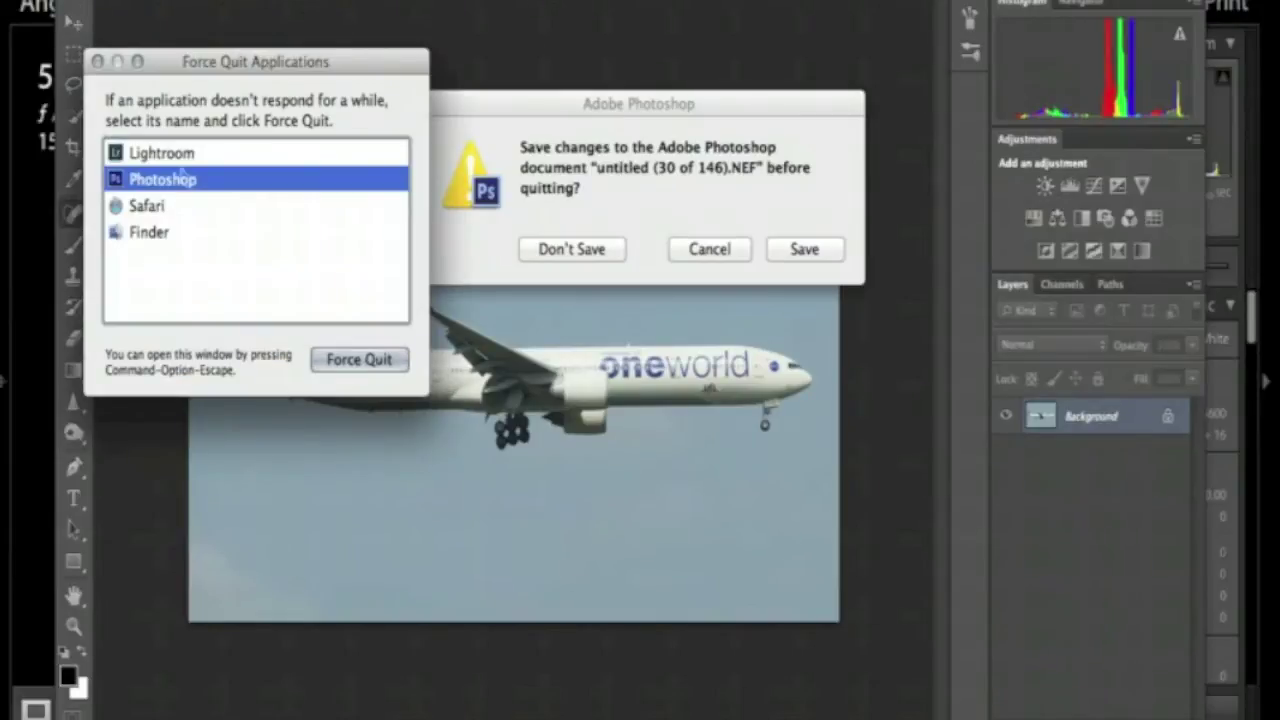
left_click(358, 360)
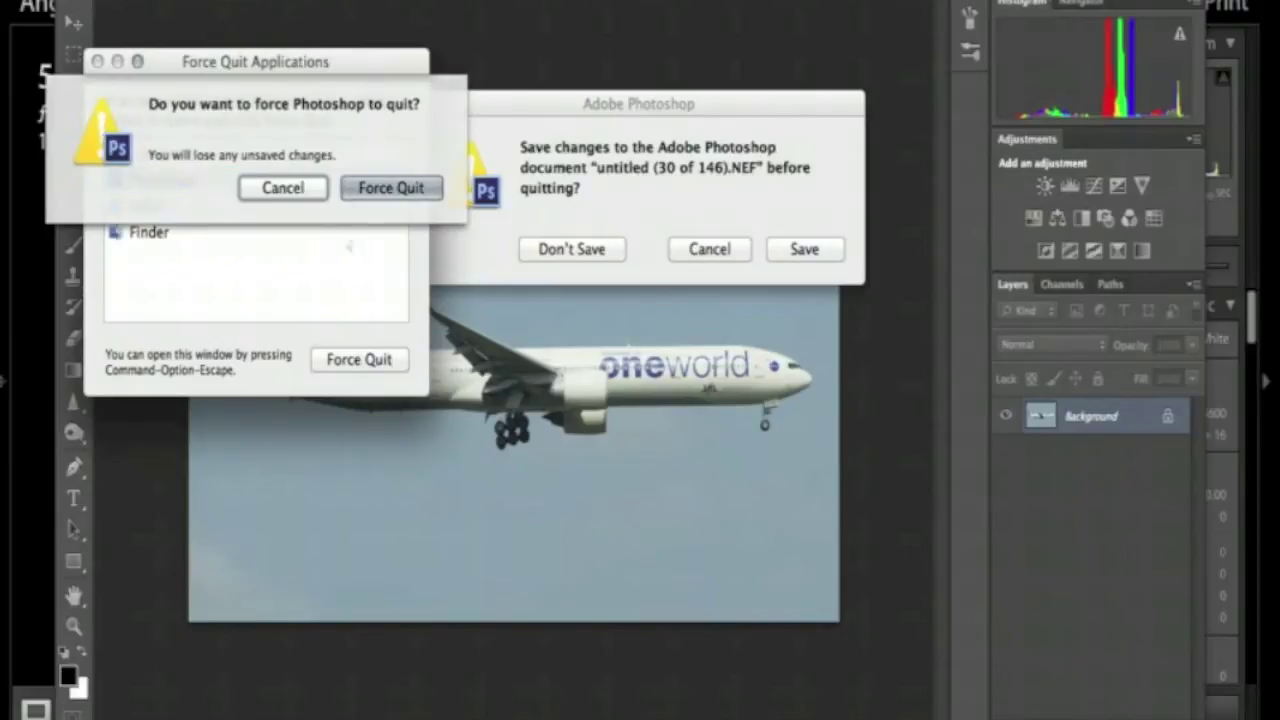
left_click(390, 188)
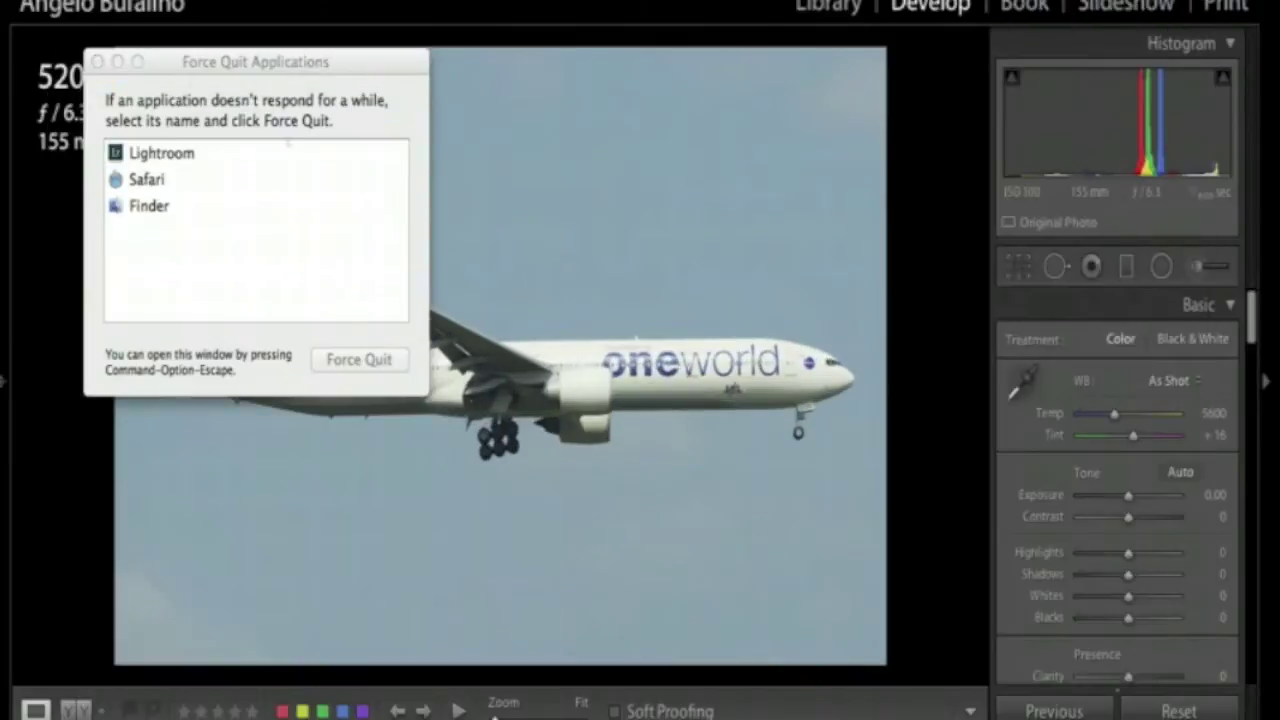
Close the Force Quit window and reopen the airliner photo in Photoshop CS6 via Edit In.
left_click(97, 61)
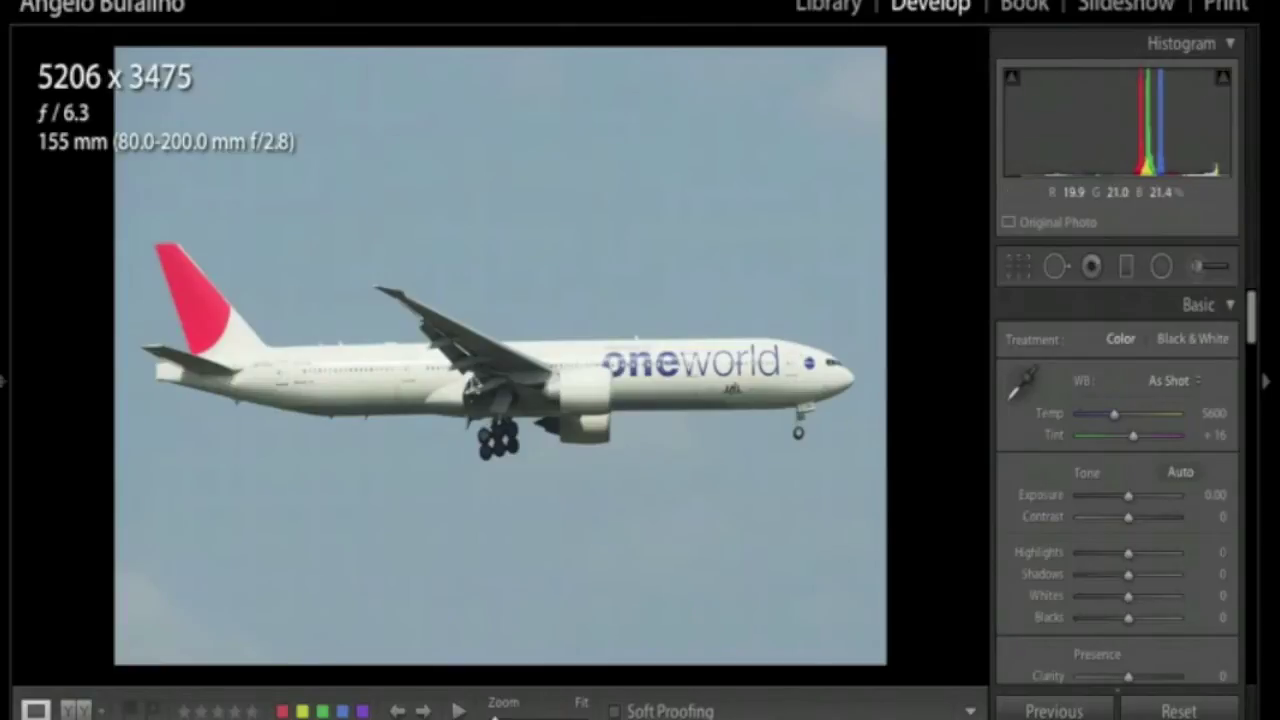
right_click(470, 192)
mouse_move(542, 370)
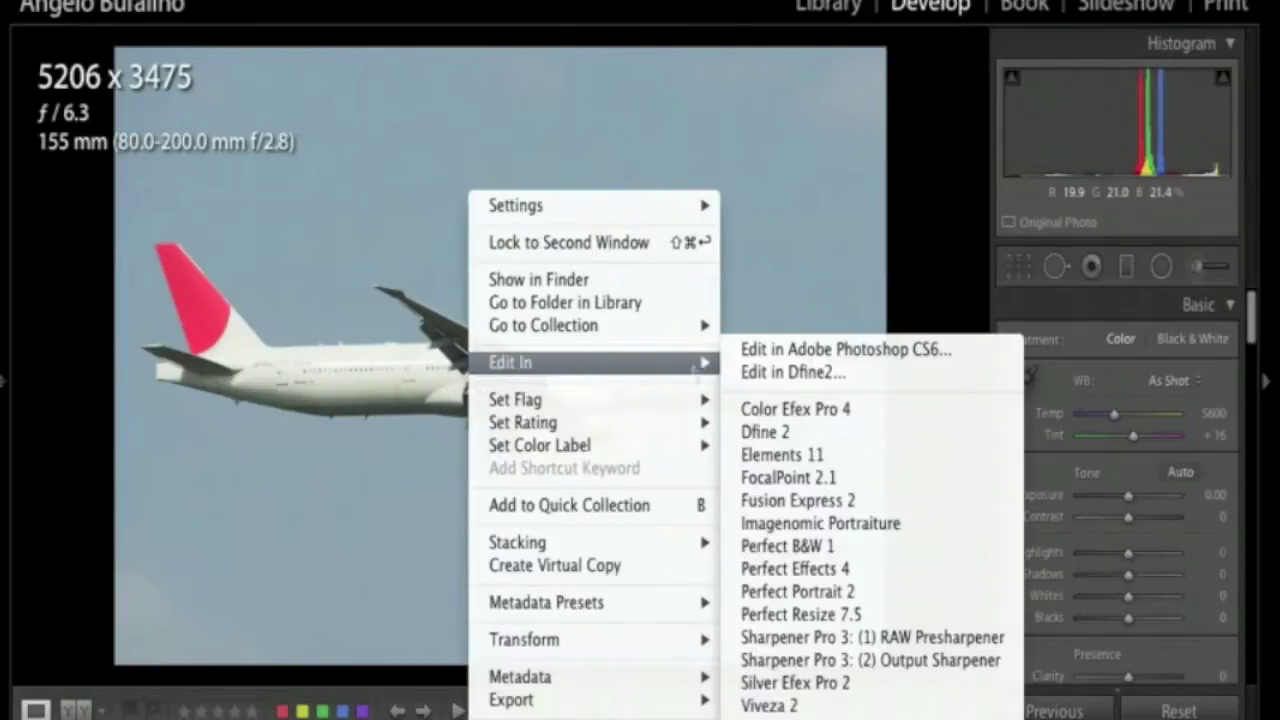
left_click(805, 350)
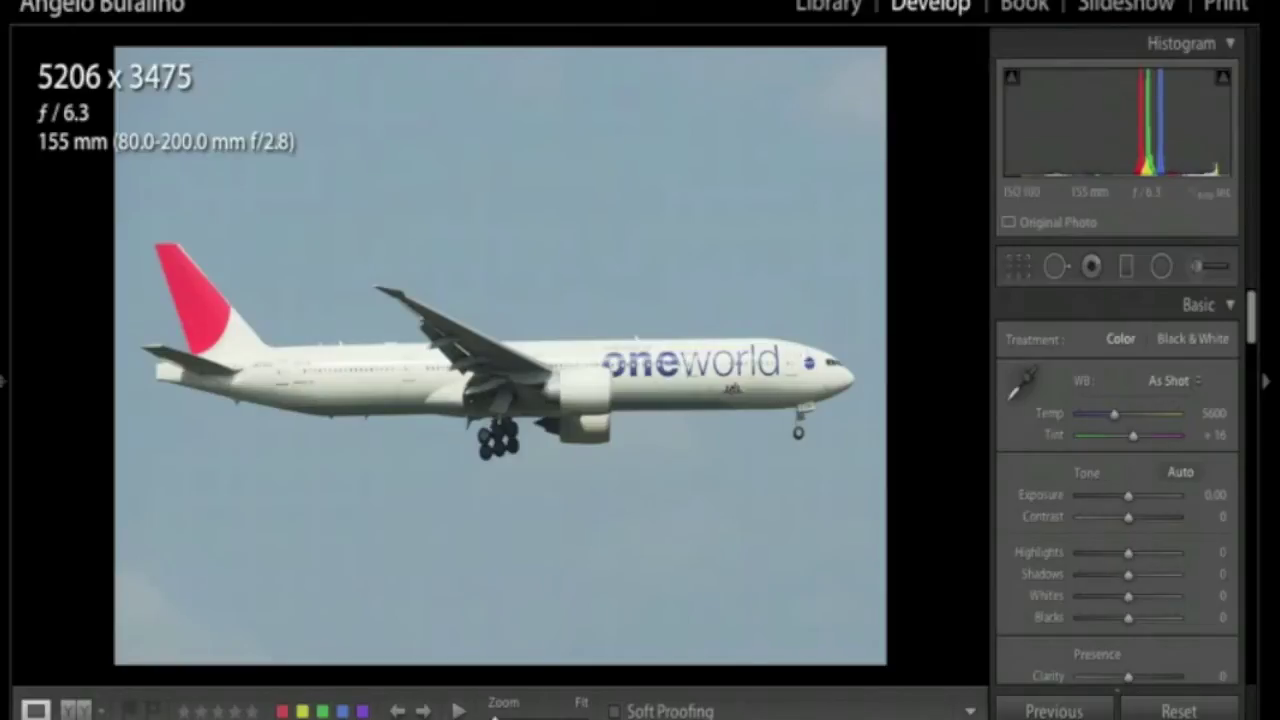
mouse_move(906, 700)
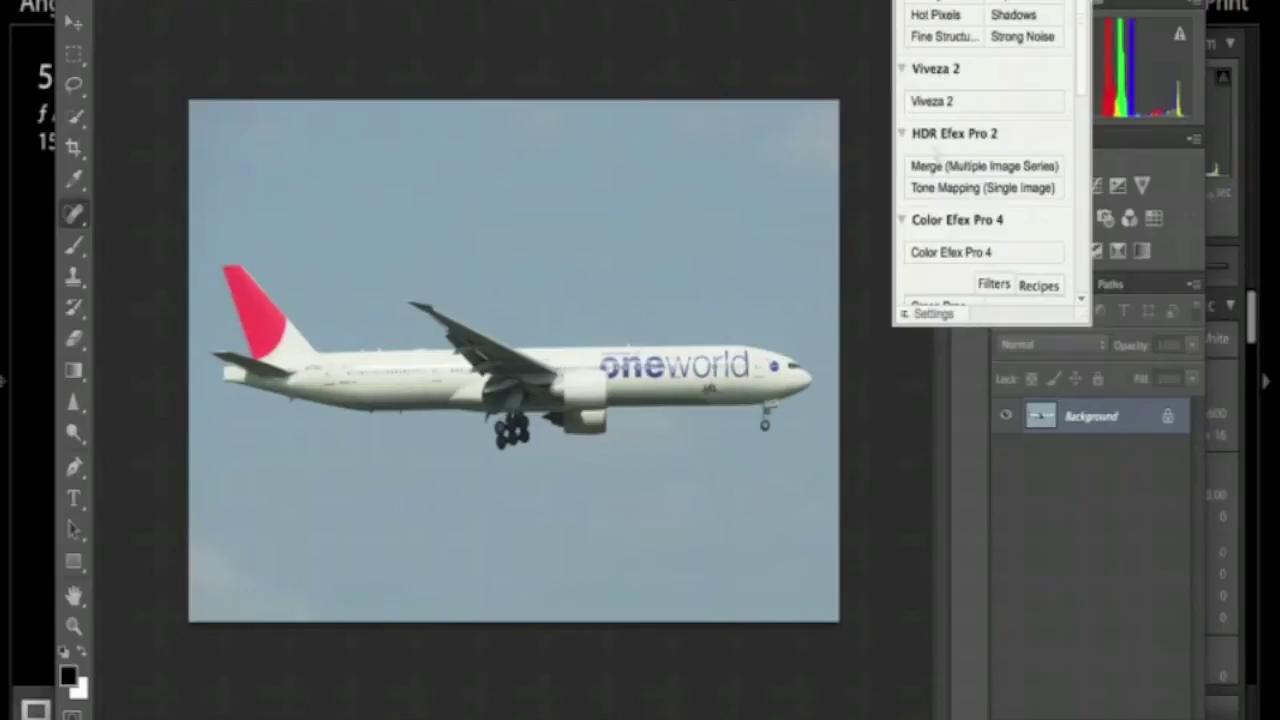
Scroll the Nik Collection filter list to reach Dfine 2.
scroll(1093, 97, "down", 1)
scroll(1093, 97, "down", 5)
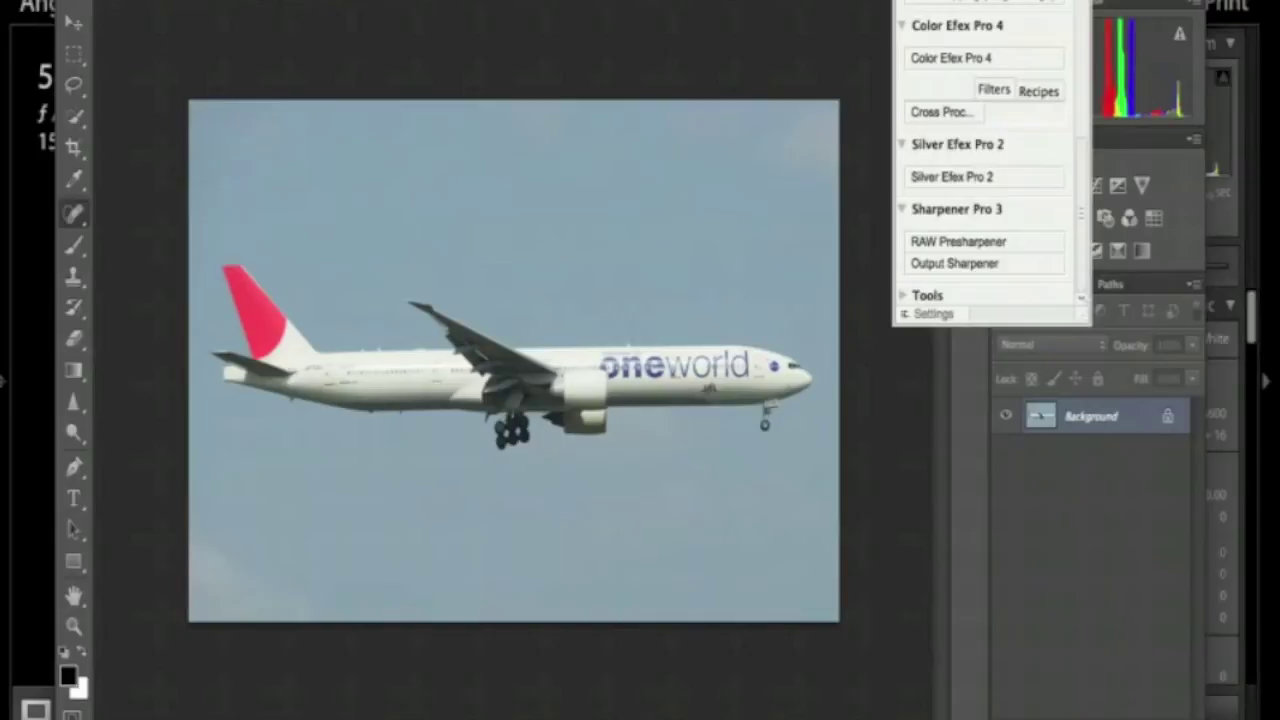
scroll(985, 160, "up", 5)
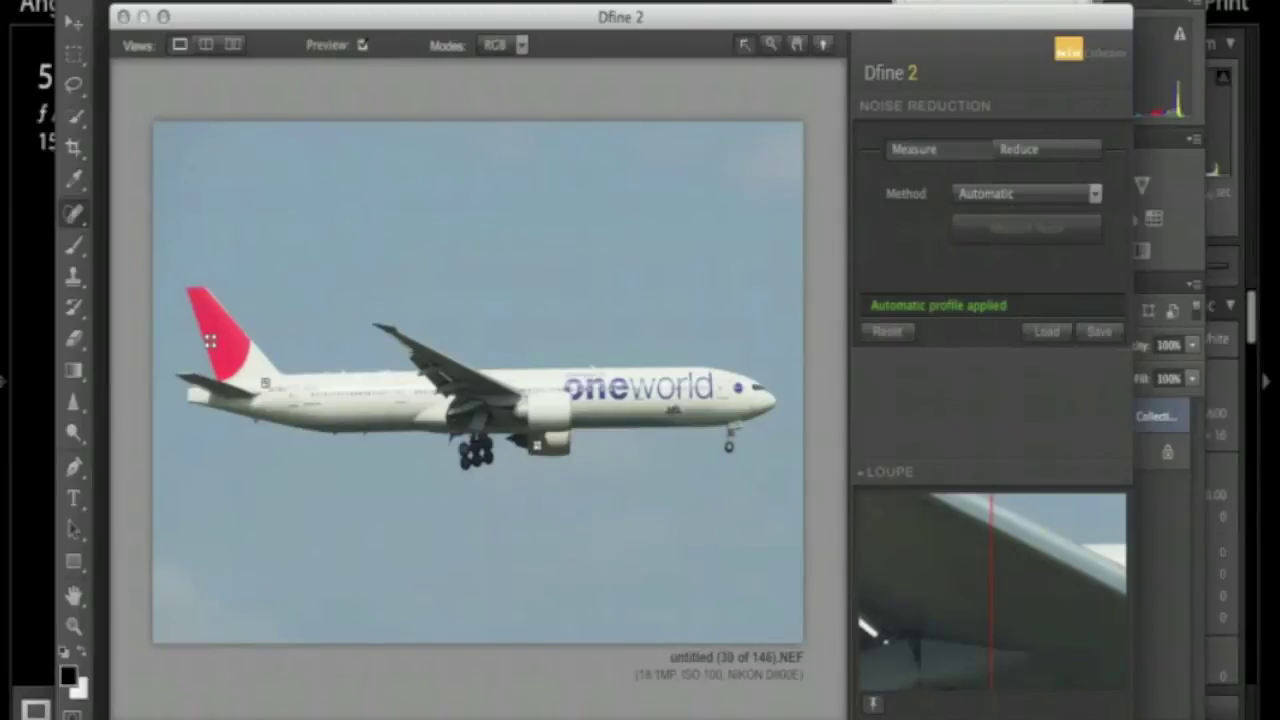
Apply Dfine 2's automatic noise reduction, returning a Dfine 2 layer to Photoshop.
key("Return")
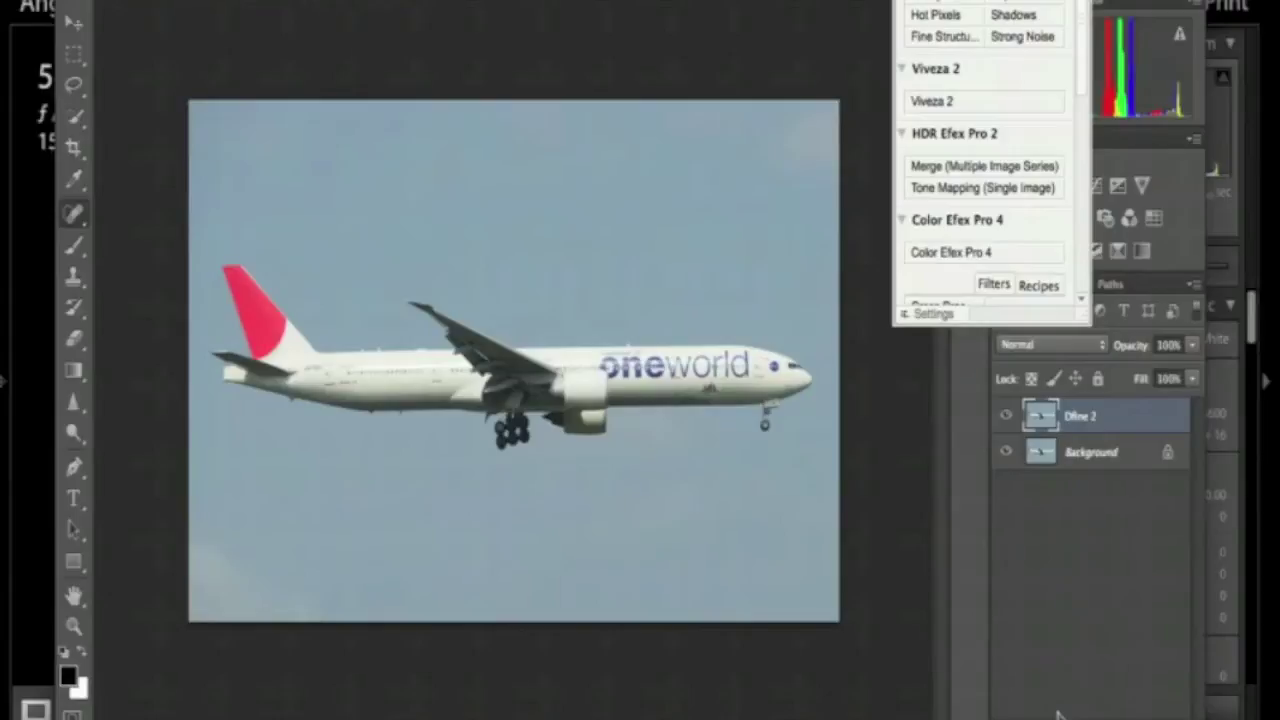
Duplicate the Dfine 2 layer with Ctrl+J to create Dfine 2 copy.
key("ctrl+j")
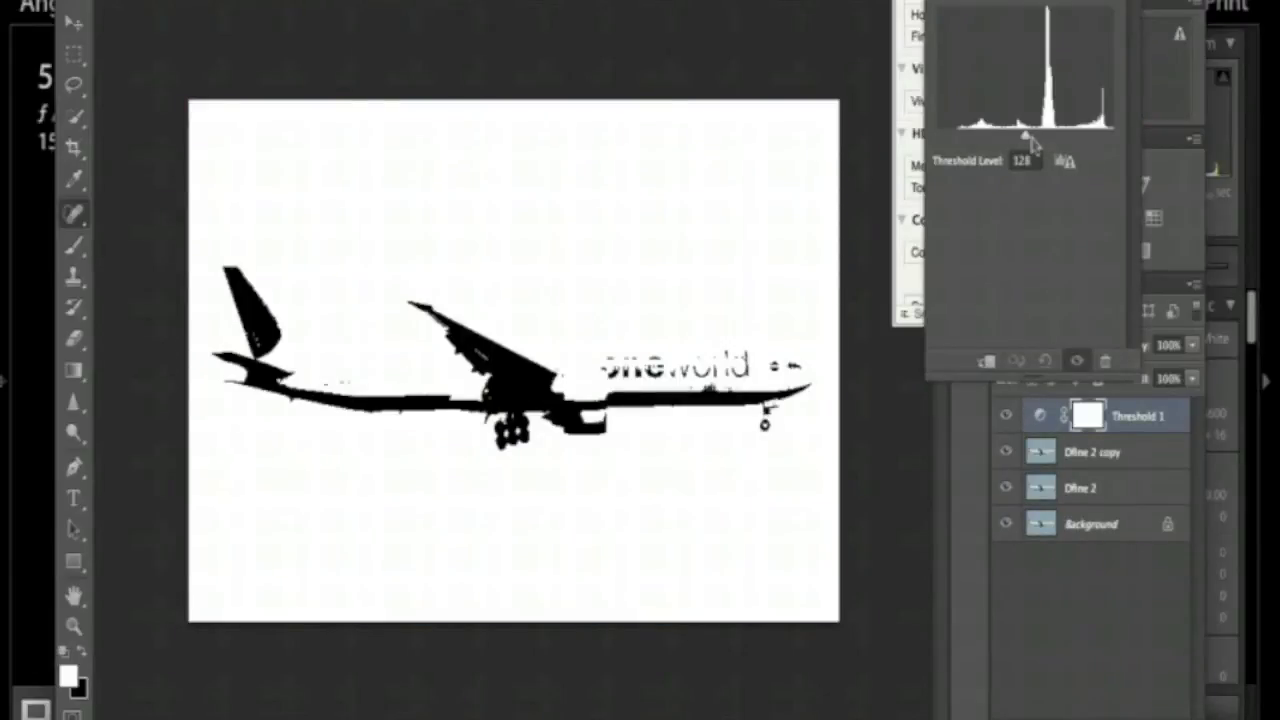
Try Threshold levels around 103 and 225, then delete the Threshold 1 layer.
left_click_drag(1025, 137, 961, 145)
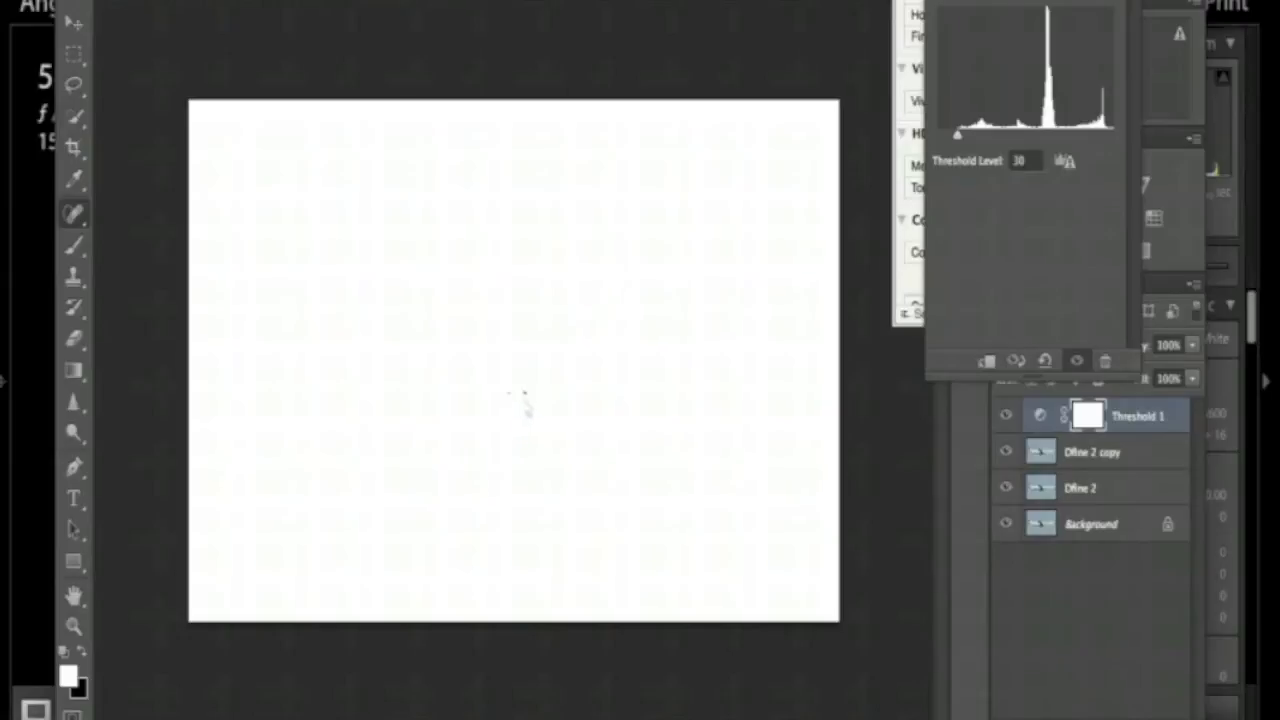
scroll(522, 400, "up", 5)
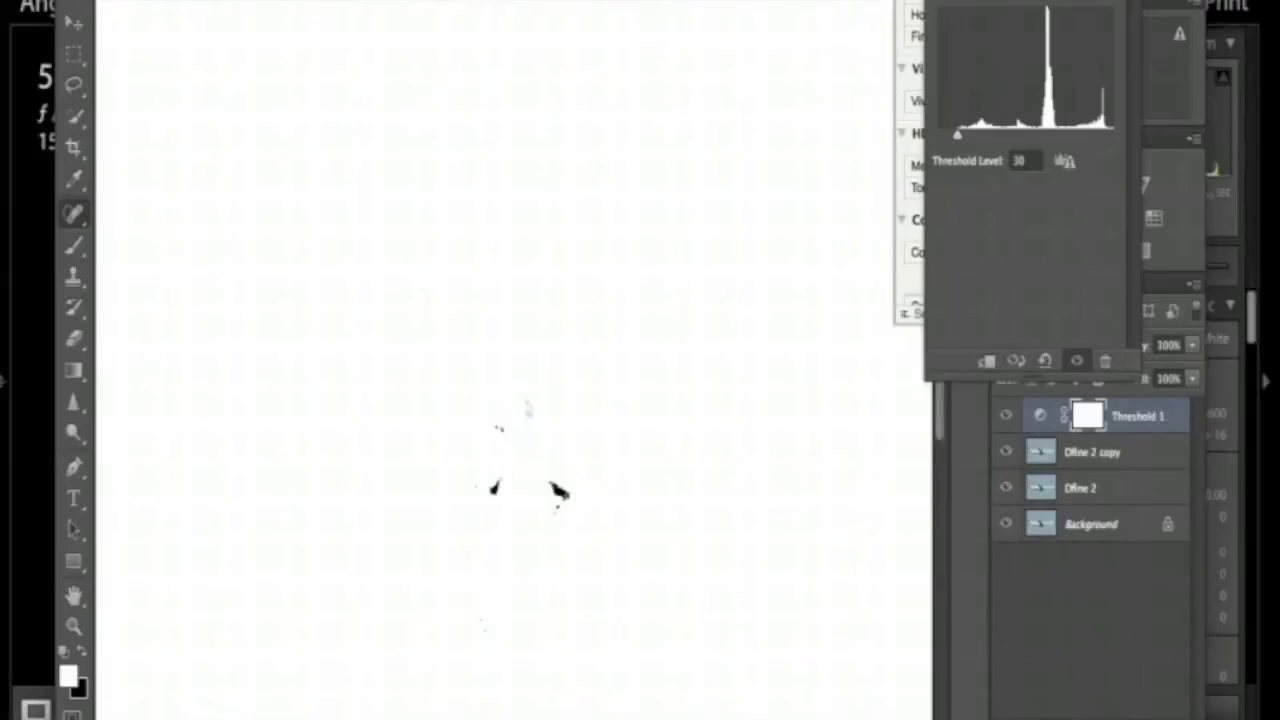
scroll(530, 590, "up", 1)
scroll(530, 590, "down", 2)
scroll(530, 560, "right", 2)
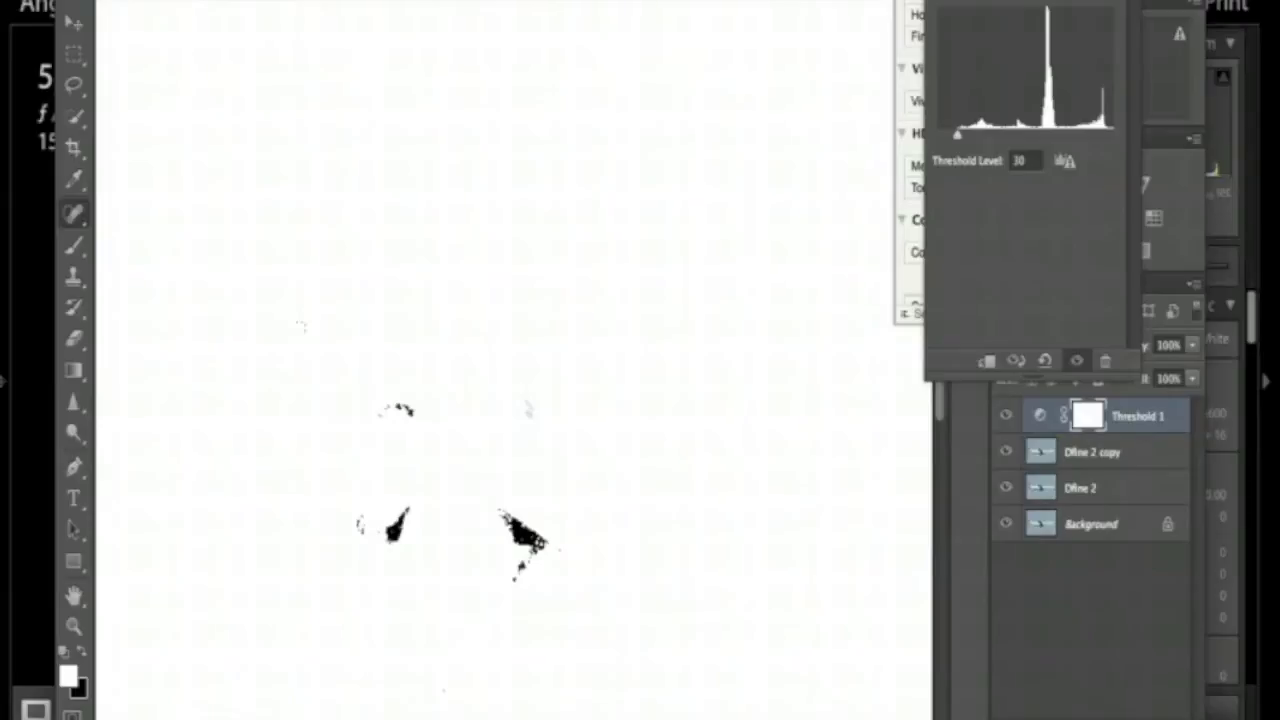
scroll(527, 408, "up", 2)
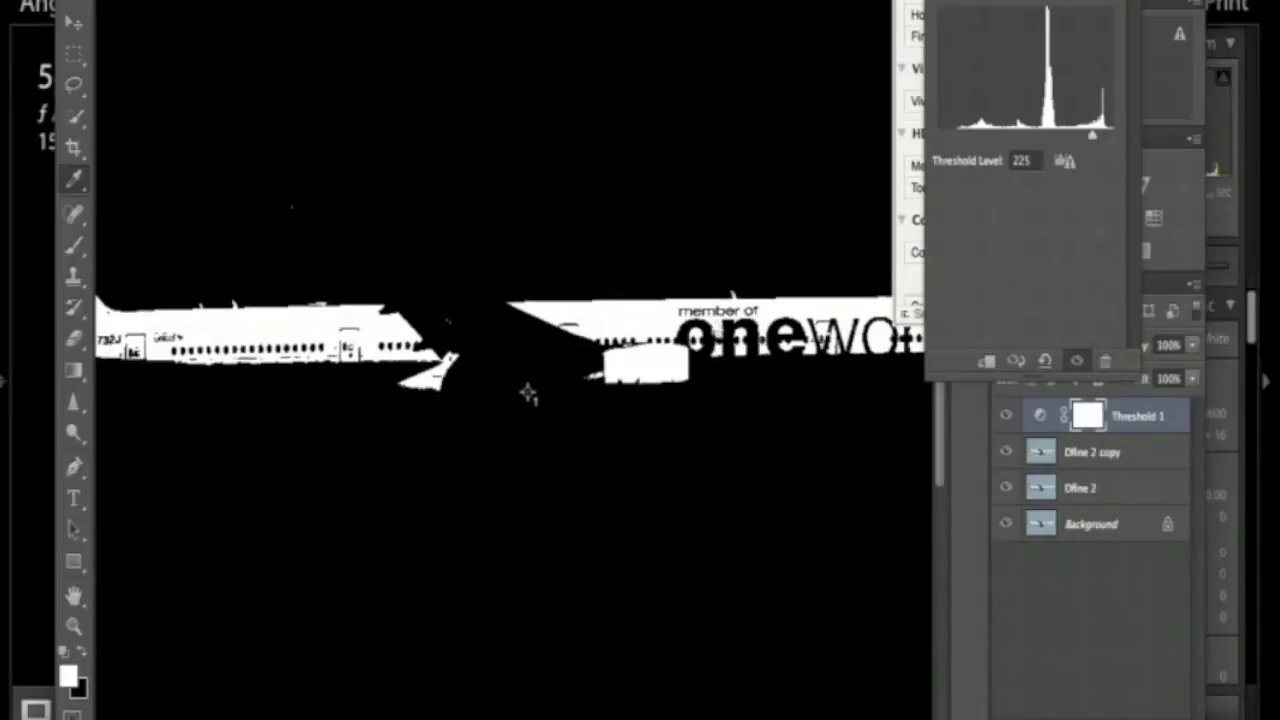
left_click_drag(1094, 136, 1114, 148)
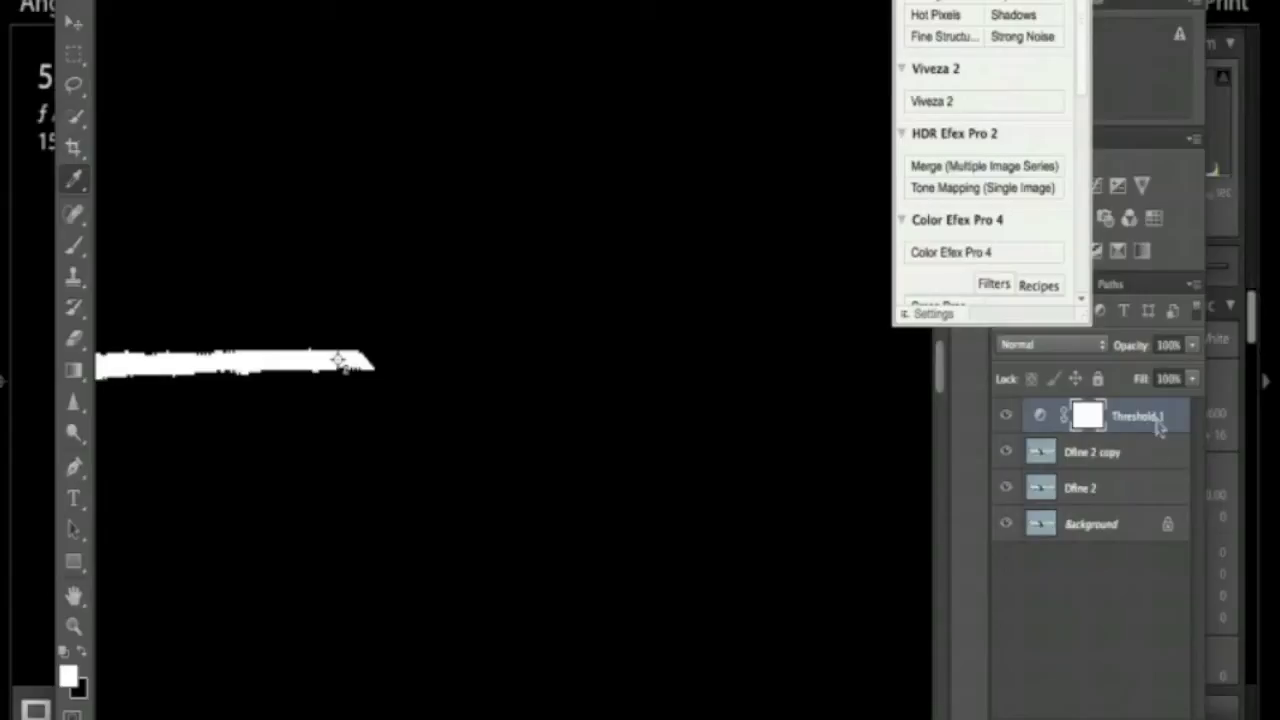
left_click_drag(1157, 432, 1175, 714)
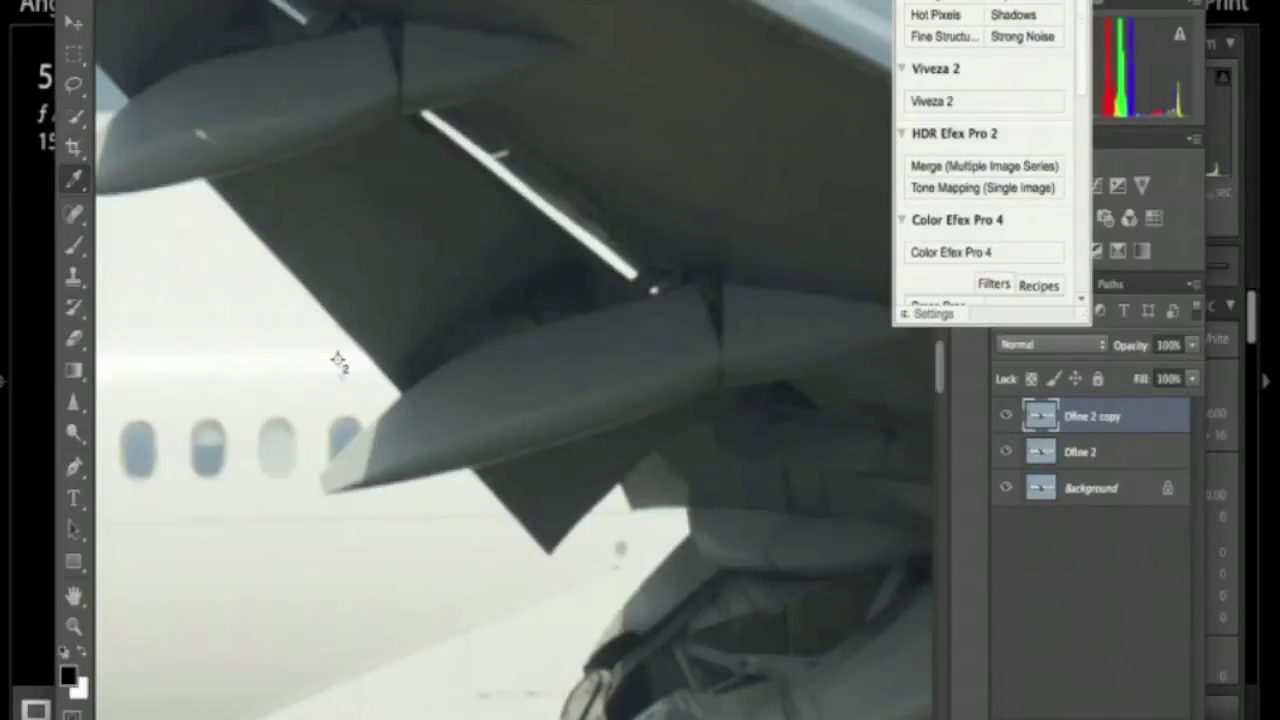
In Curves, sample the darkest and lightest areas as black and white point samplers.
scroll(436, 397, "up", 10)
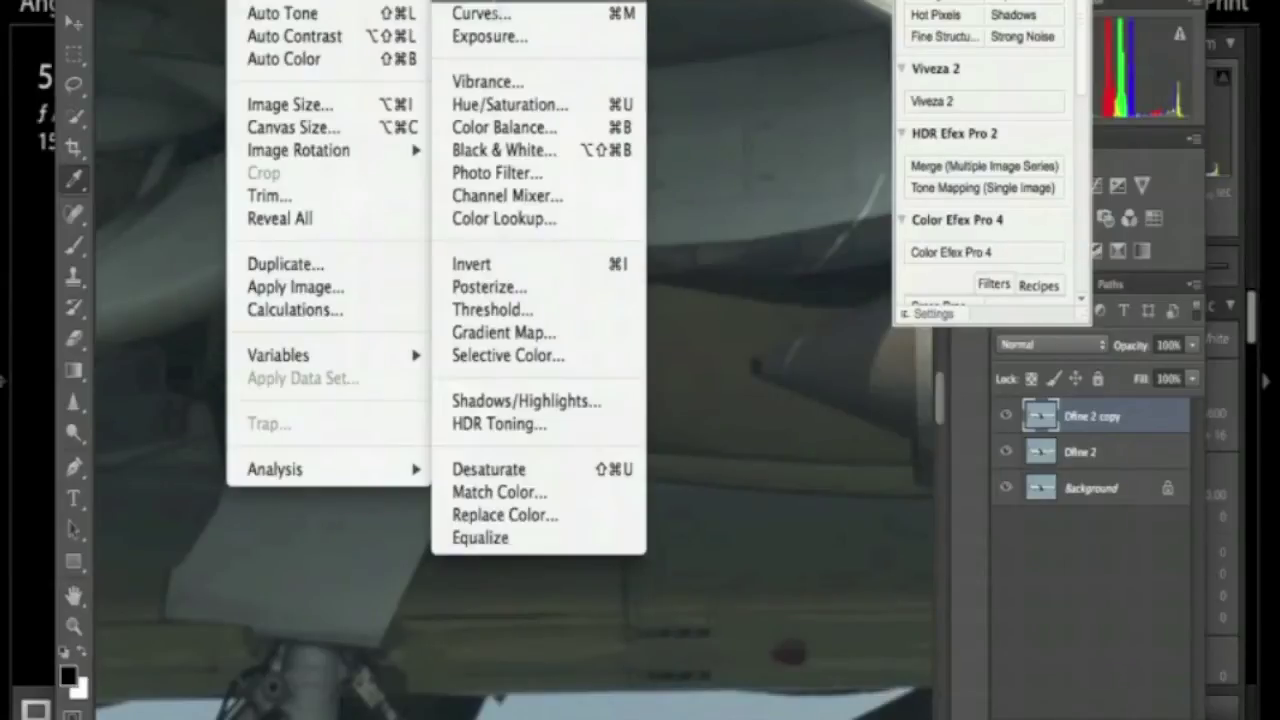
left_click(497, 16)
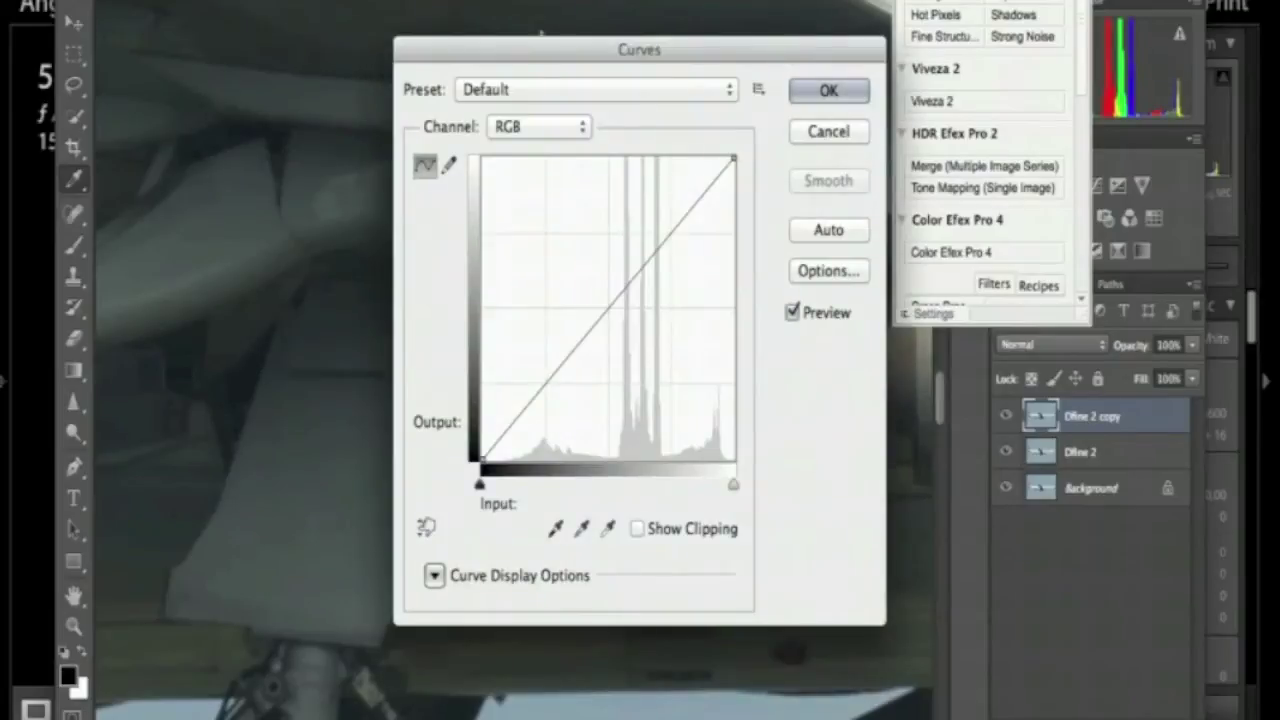
left_click_drag(540, 49, 840, 0)
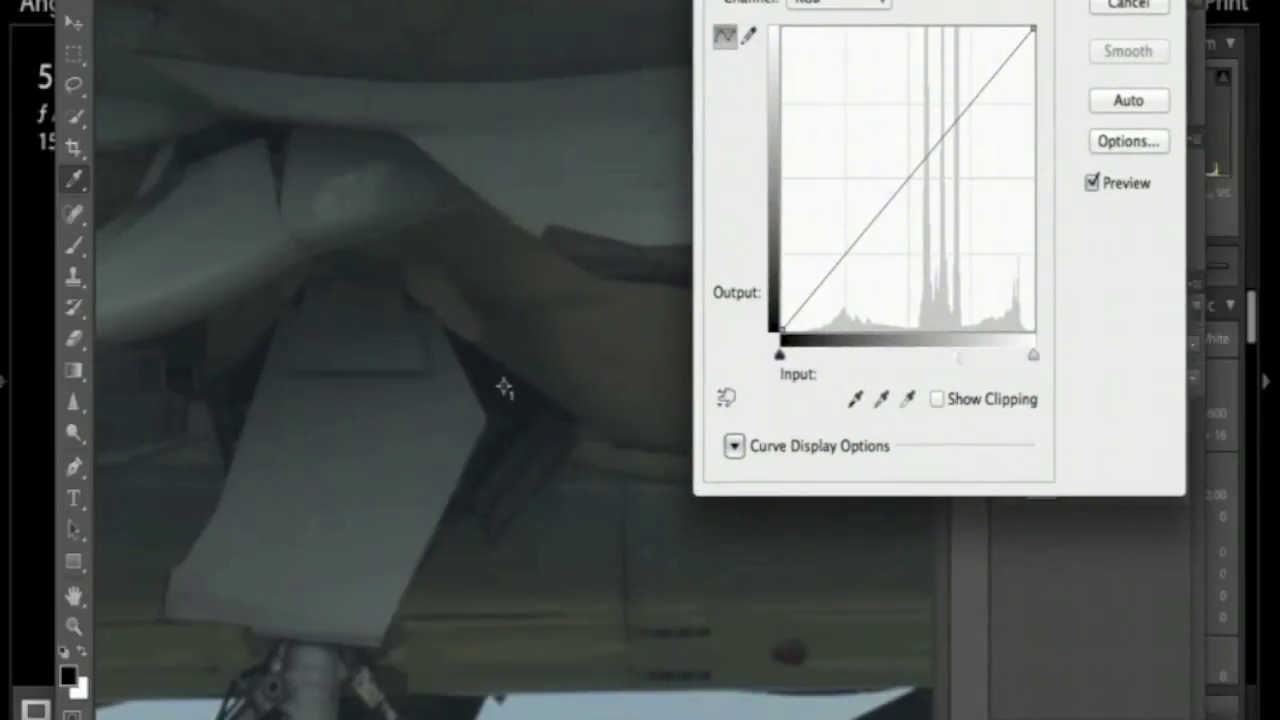
left_click(855, 398)
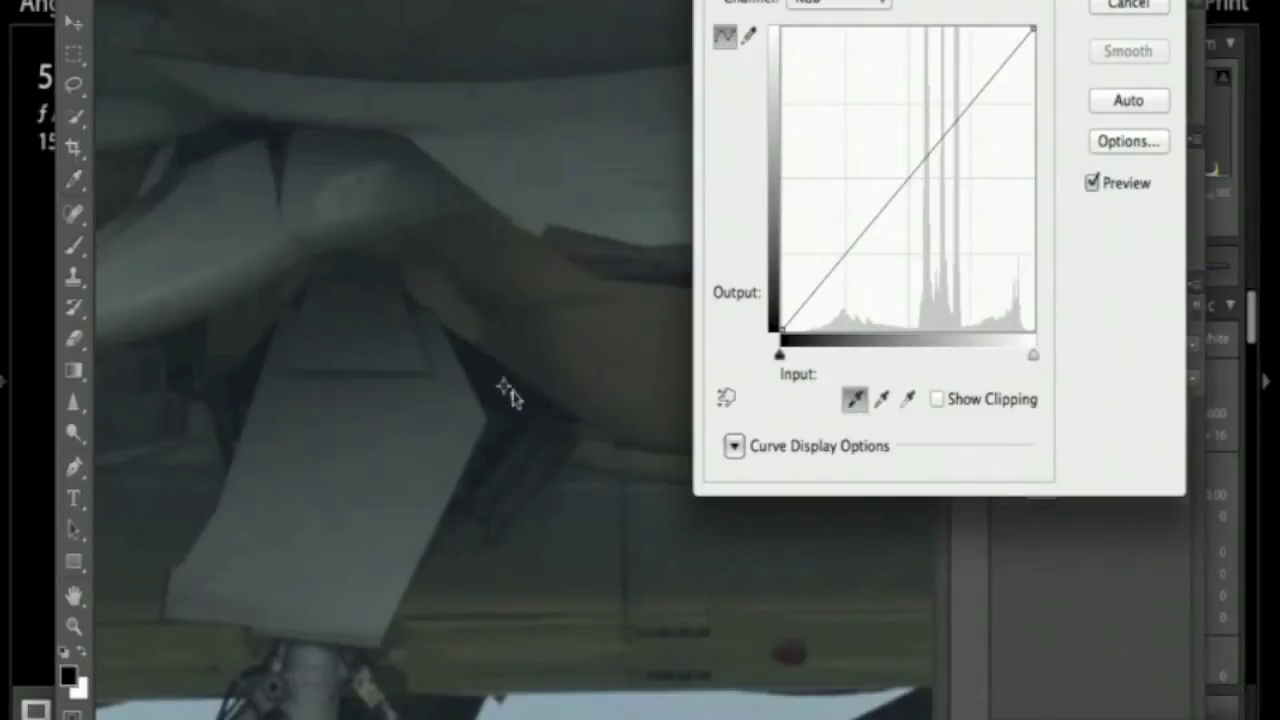
left_click(505, 392)
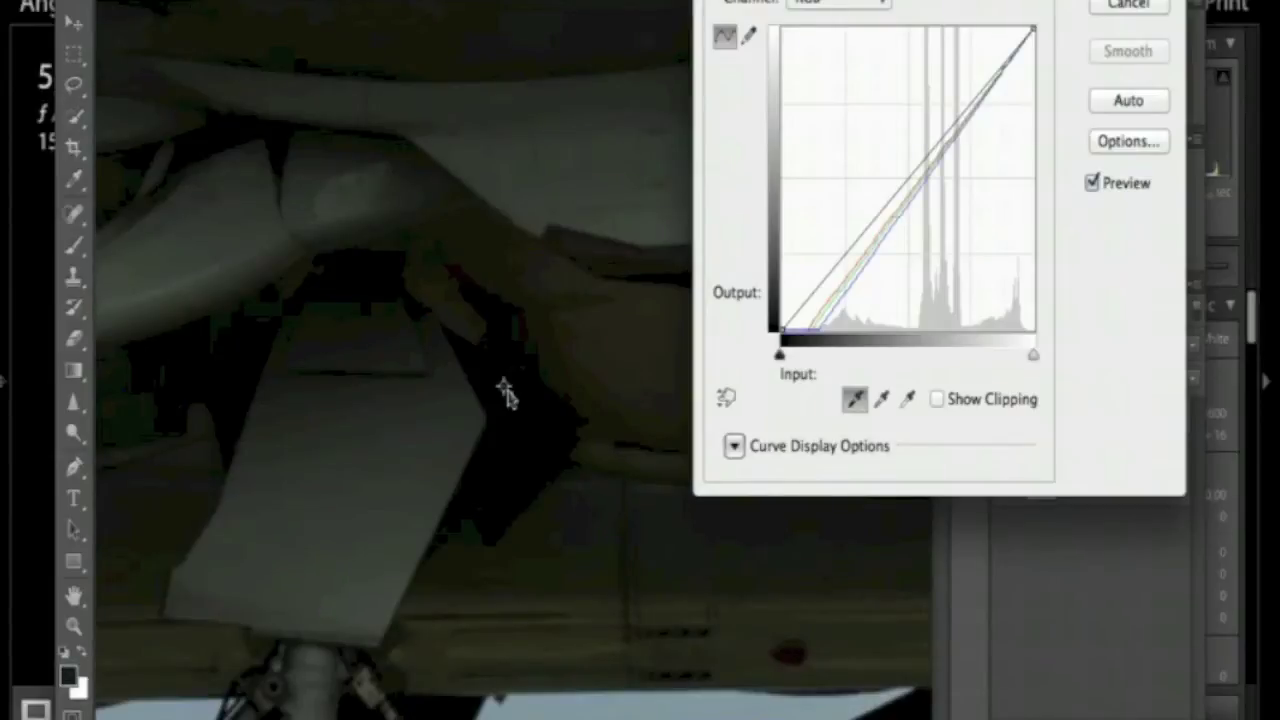
scroll(505, 392, "down", 5)
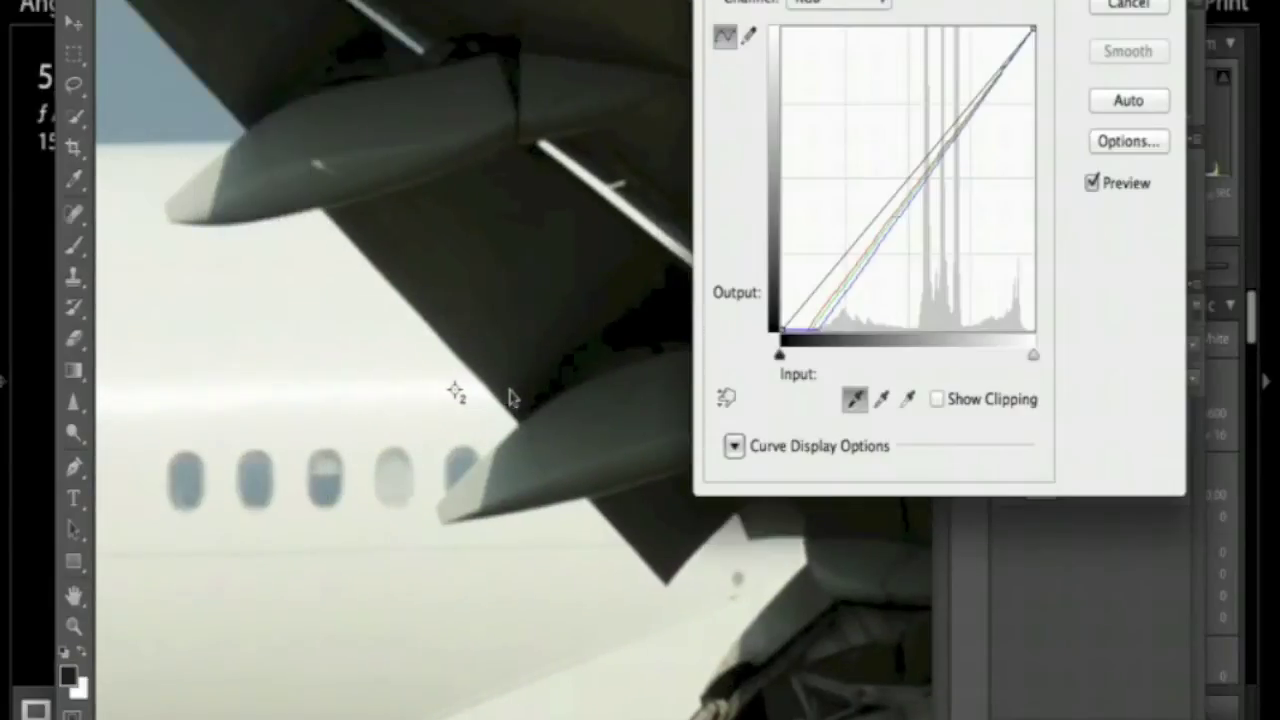
left_click(907, 398)
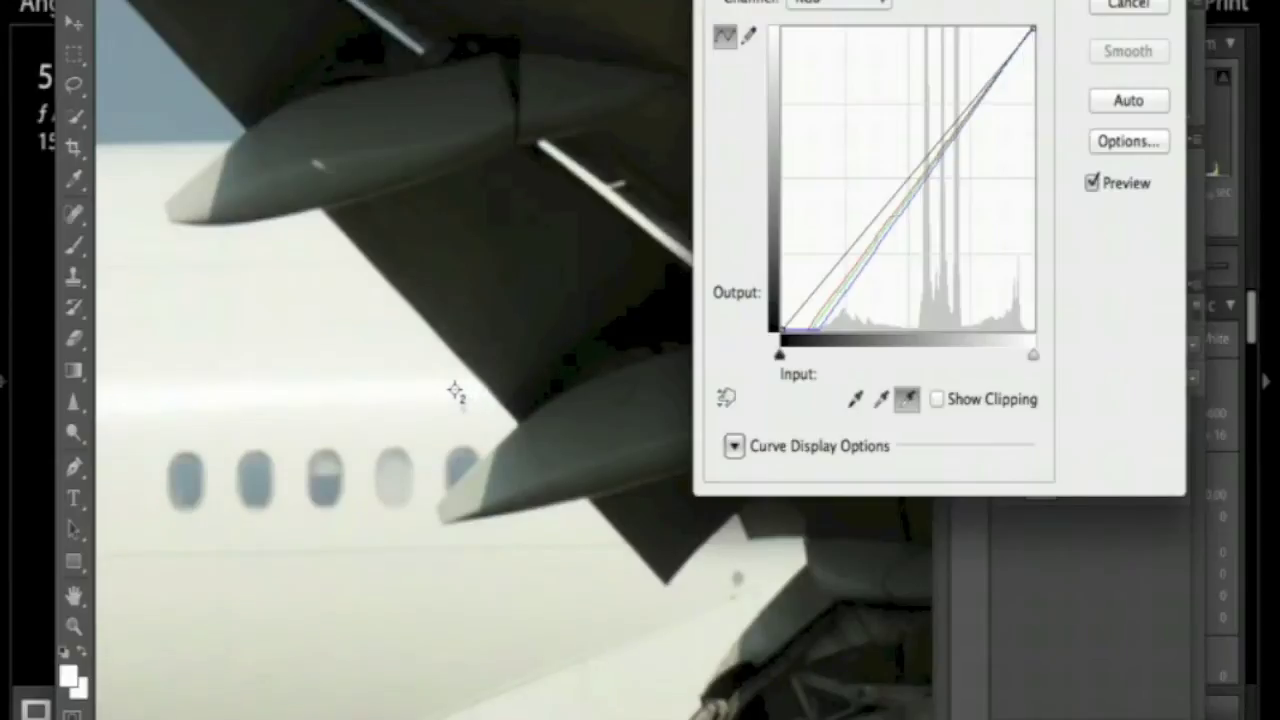
key("Return")
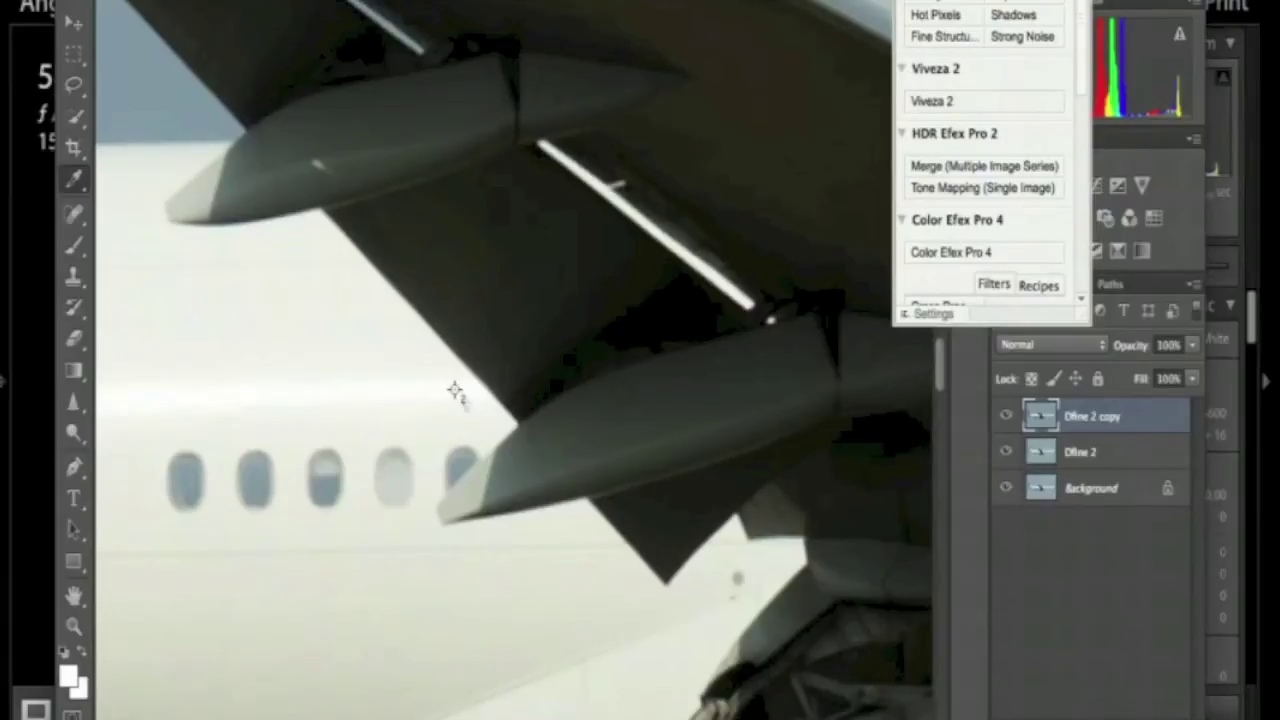
Check the sampler readouts in the Info panel (F8) and delete a colour sampler.
key("F8")
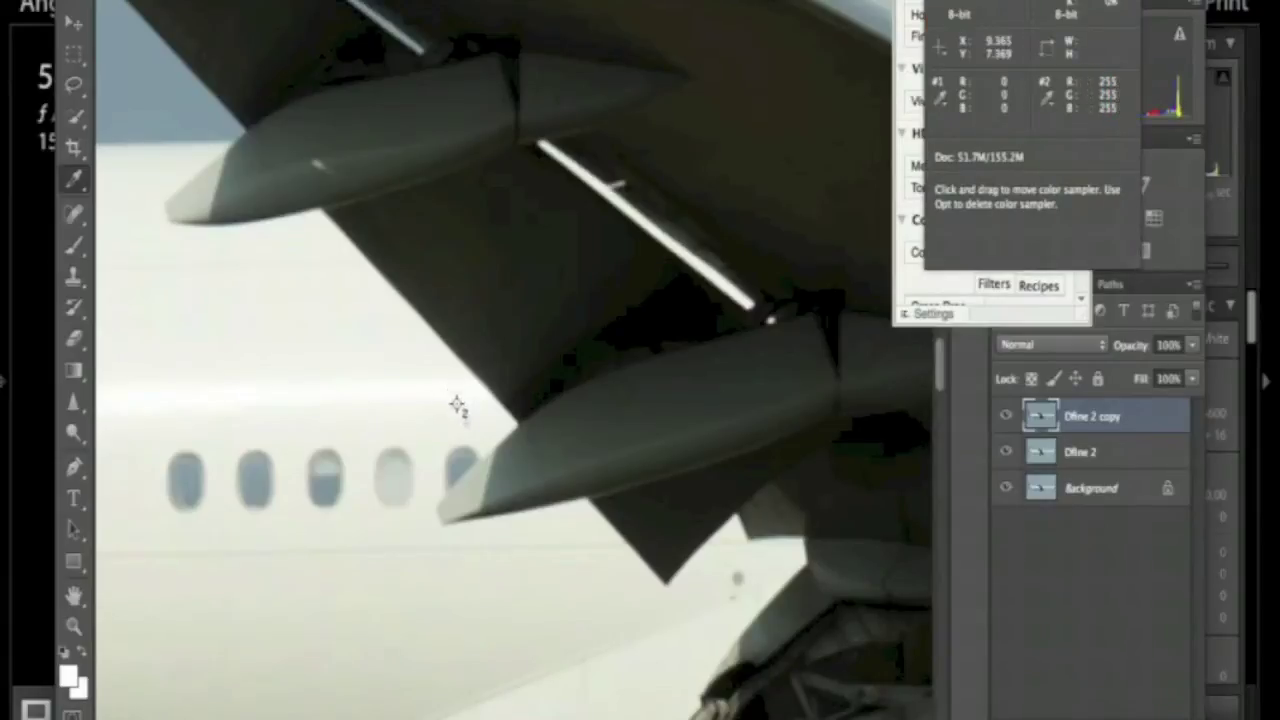
scroll(447, 280, "up", 15)
left_click(441, 59, "alt")
scroll(435, 222, "down", 15)
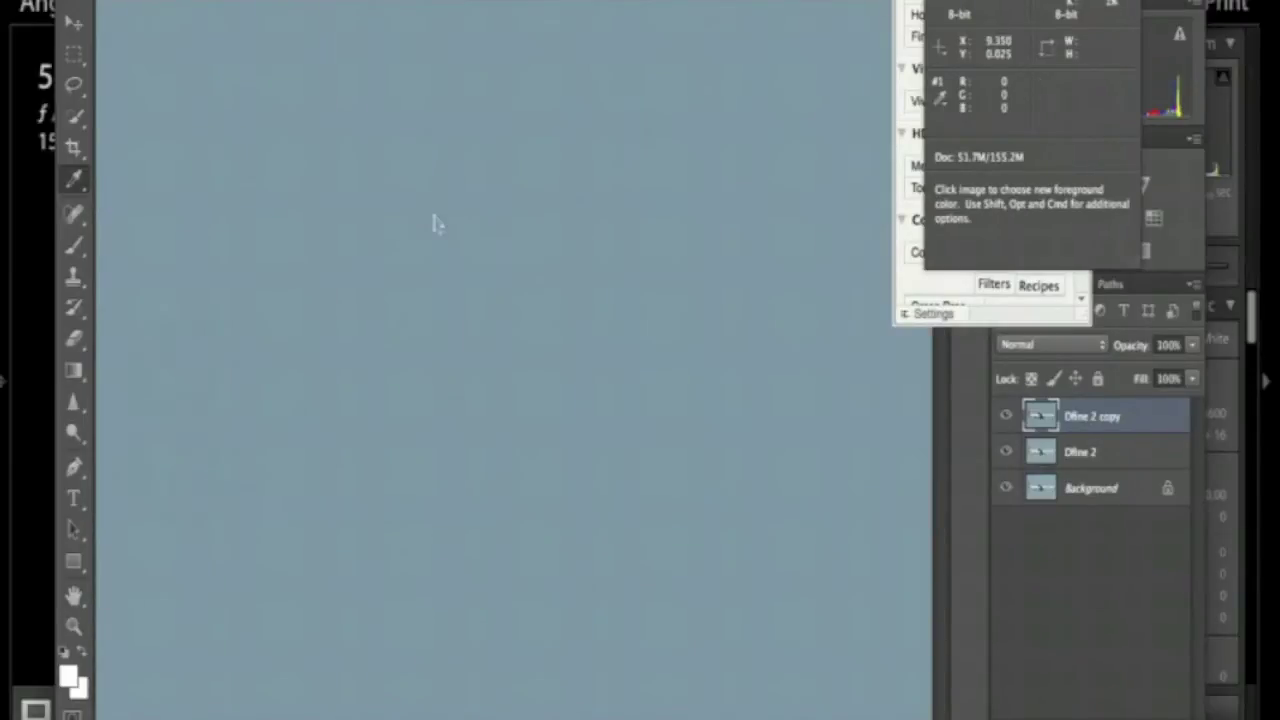
scroll(435, 222, "down", 10)
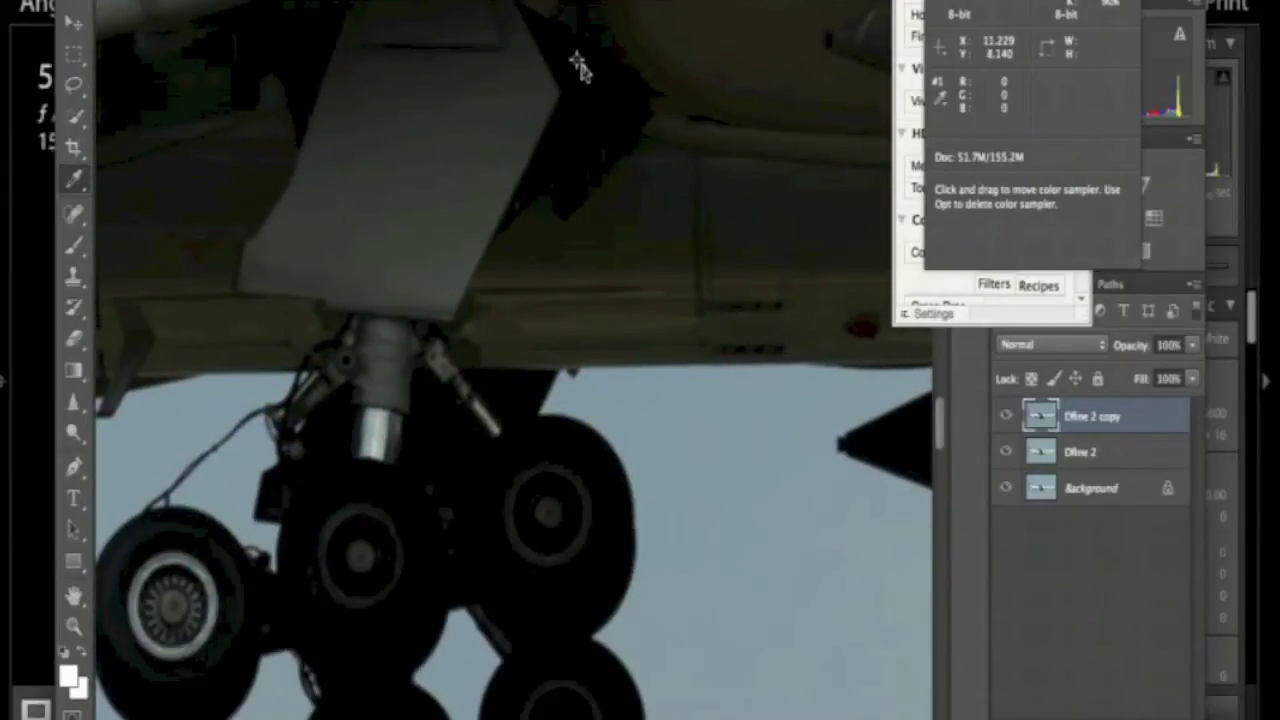
scroll(580, 66, "up", 15)
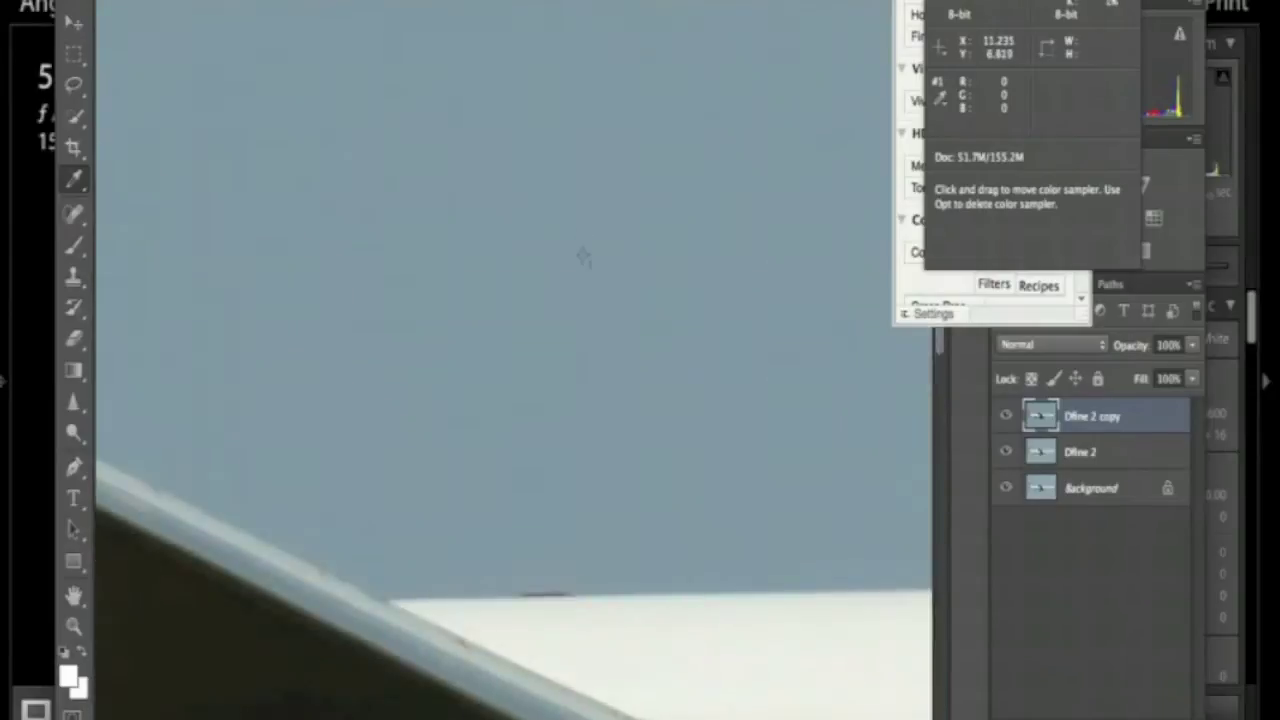
Delete the last colour sampler, then toggle Dfine 2 copy's visibility off and on to compare.
left_click(585, 192, "alt")
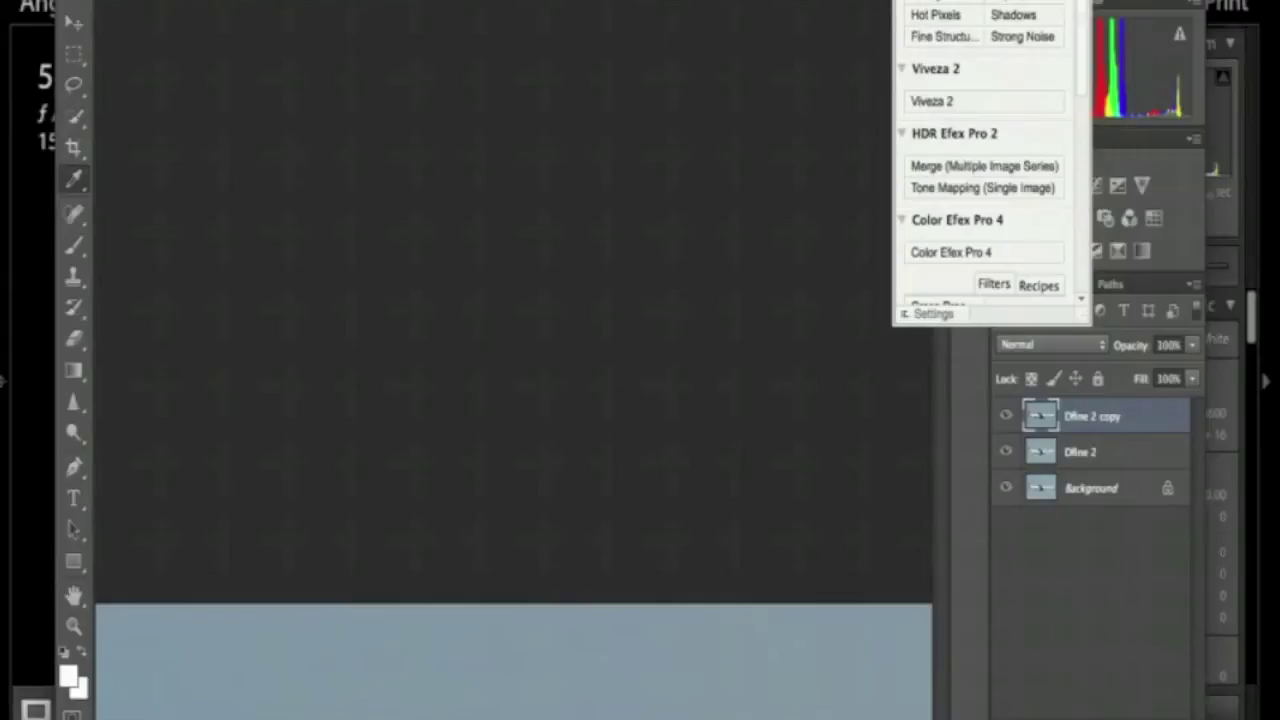
scroll(588, 534, "down", 5)
scroll(588, 534, "down", 10)
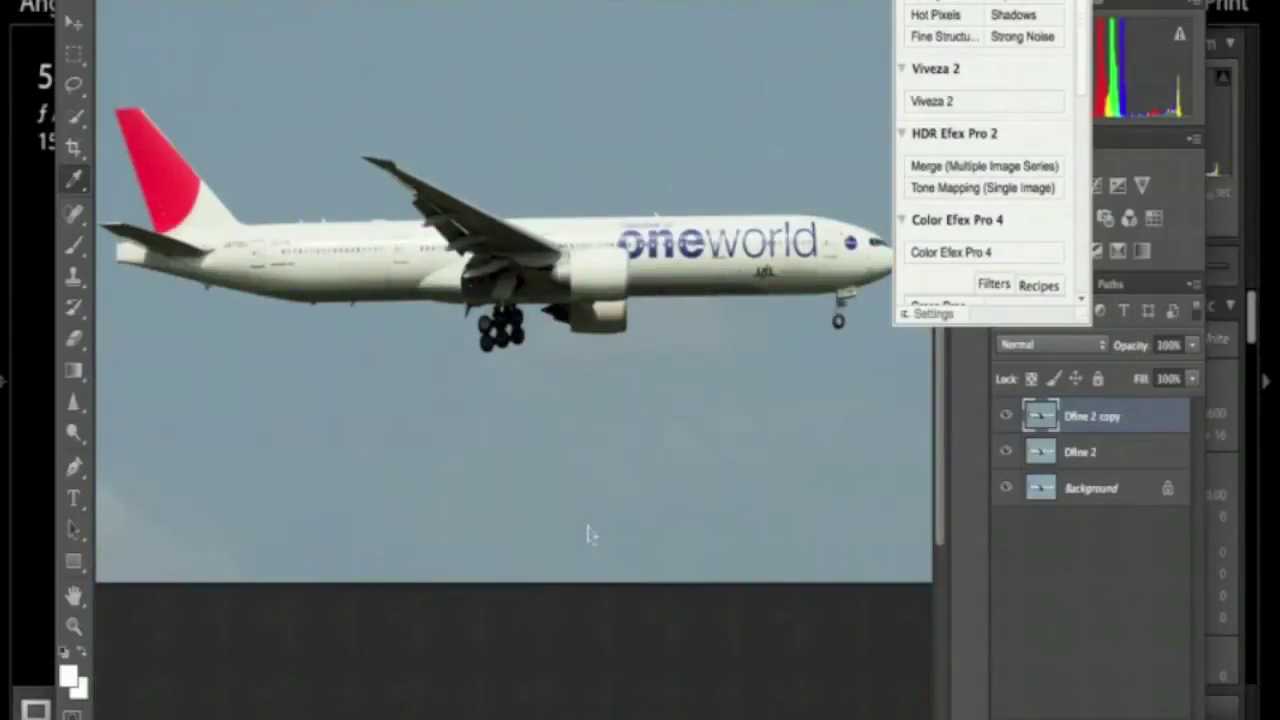
scroll(588, 534, "up", 2)
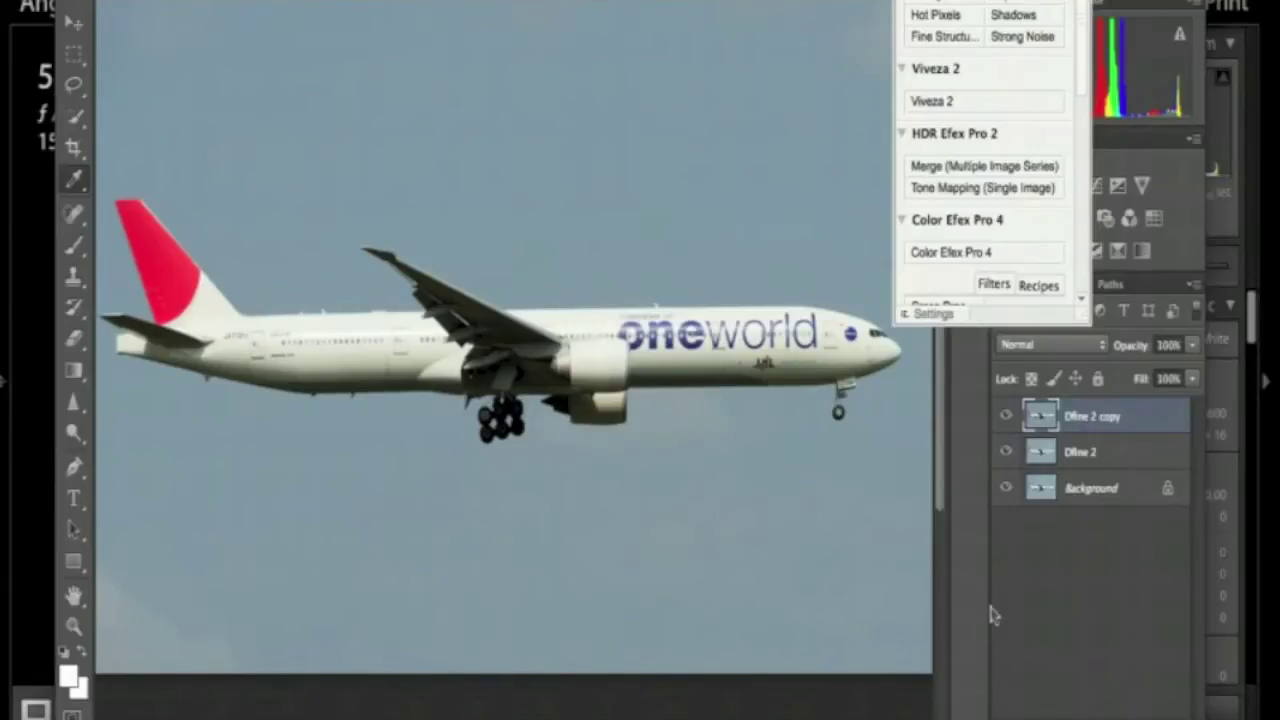
left_click(1008, 417)
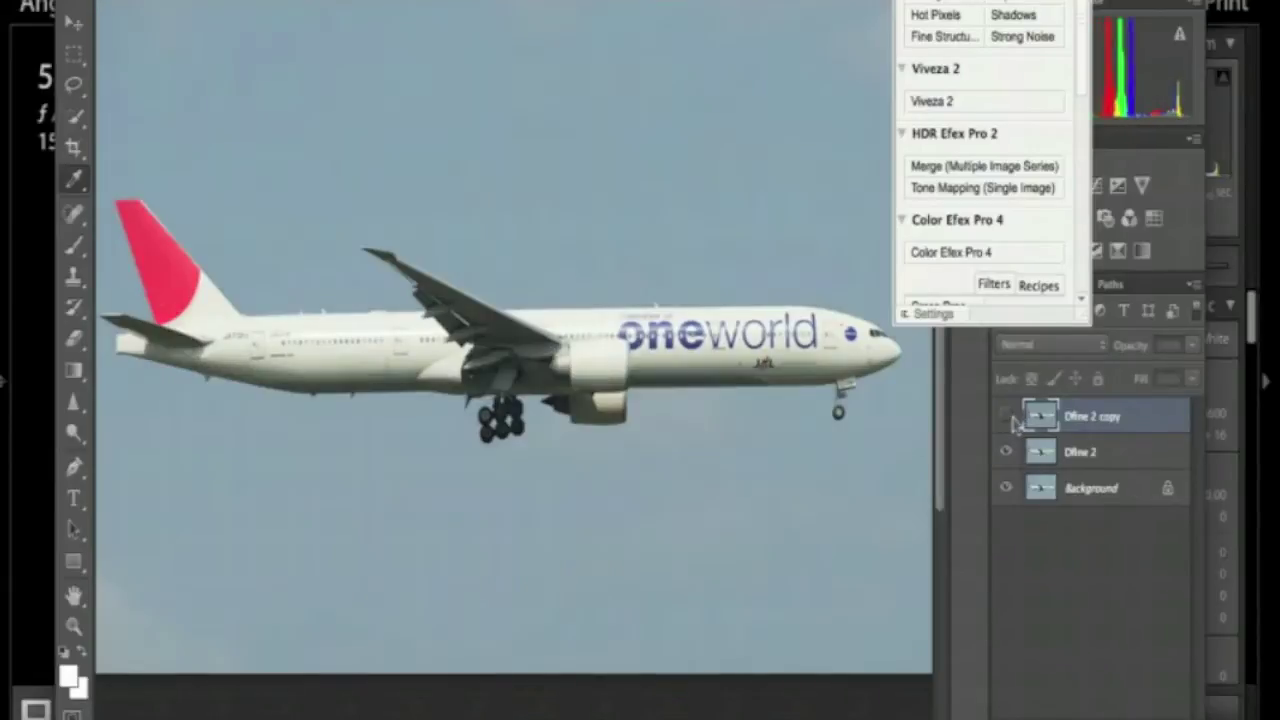
left_click(1008, 417)
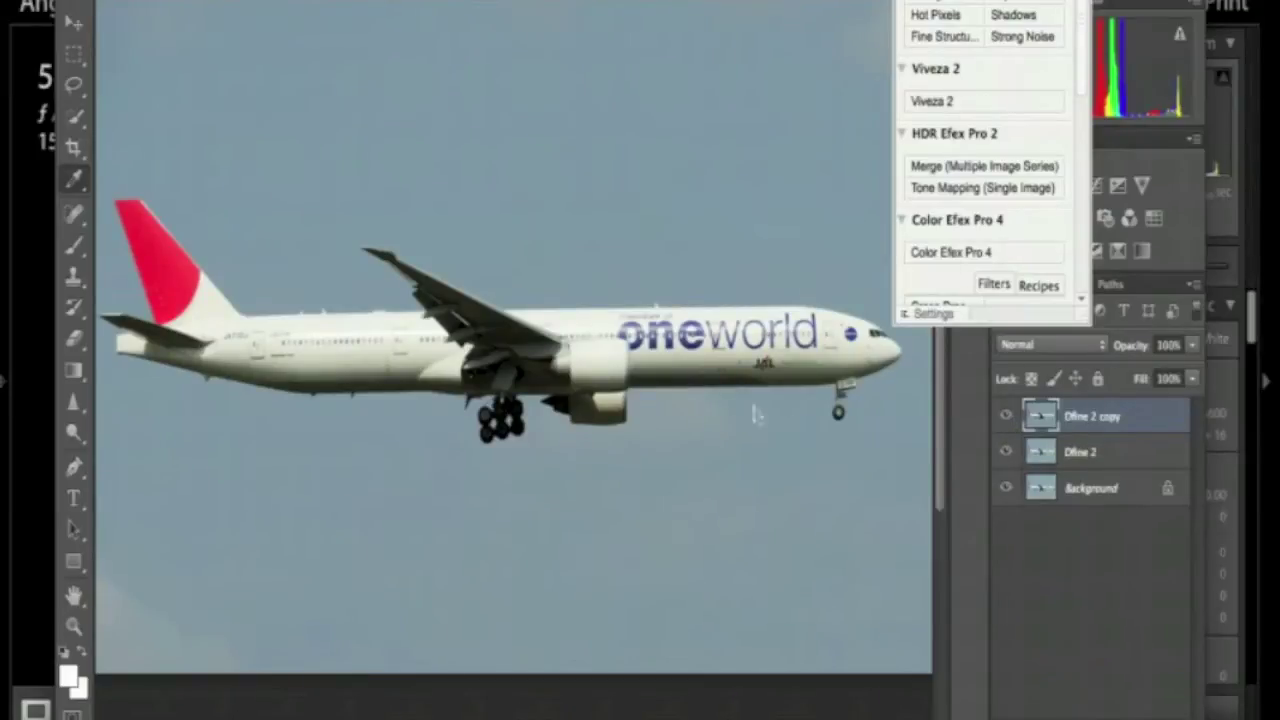
Launch Color Efex Pro 4 from the Nik Selective Tool panel.
left_click(970, 256)
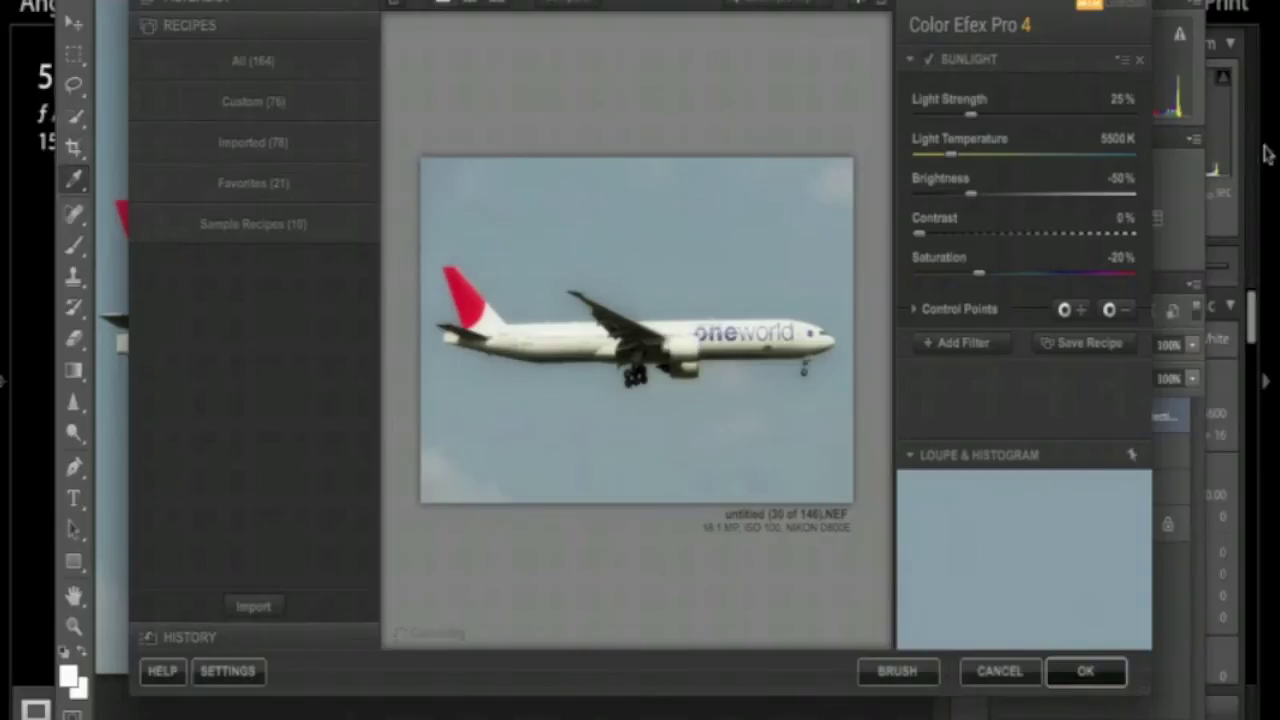
Remove the Sunlight filter and load Brilliance / Warmth from the full filter list.
left_click(1143, 60)
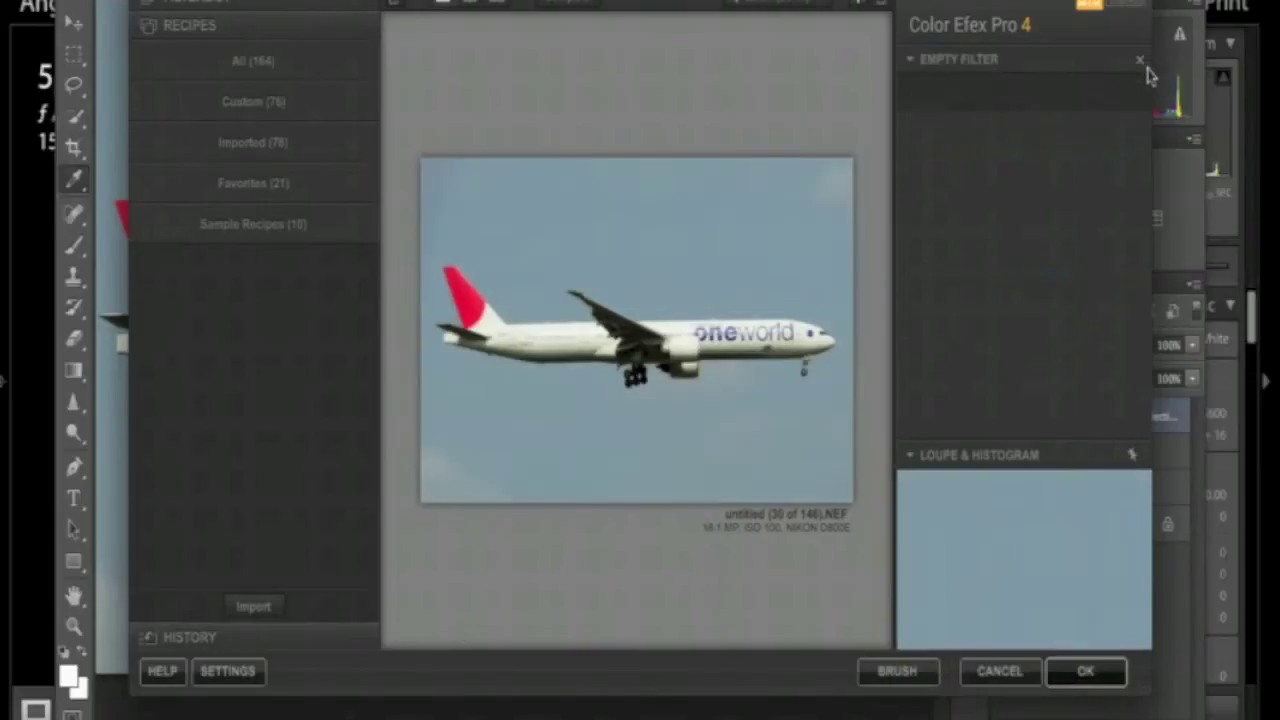
left_click(205, 8)
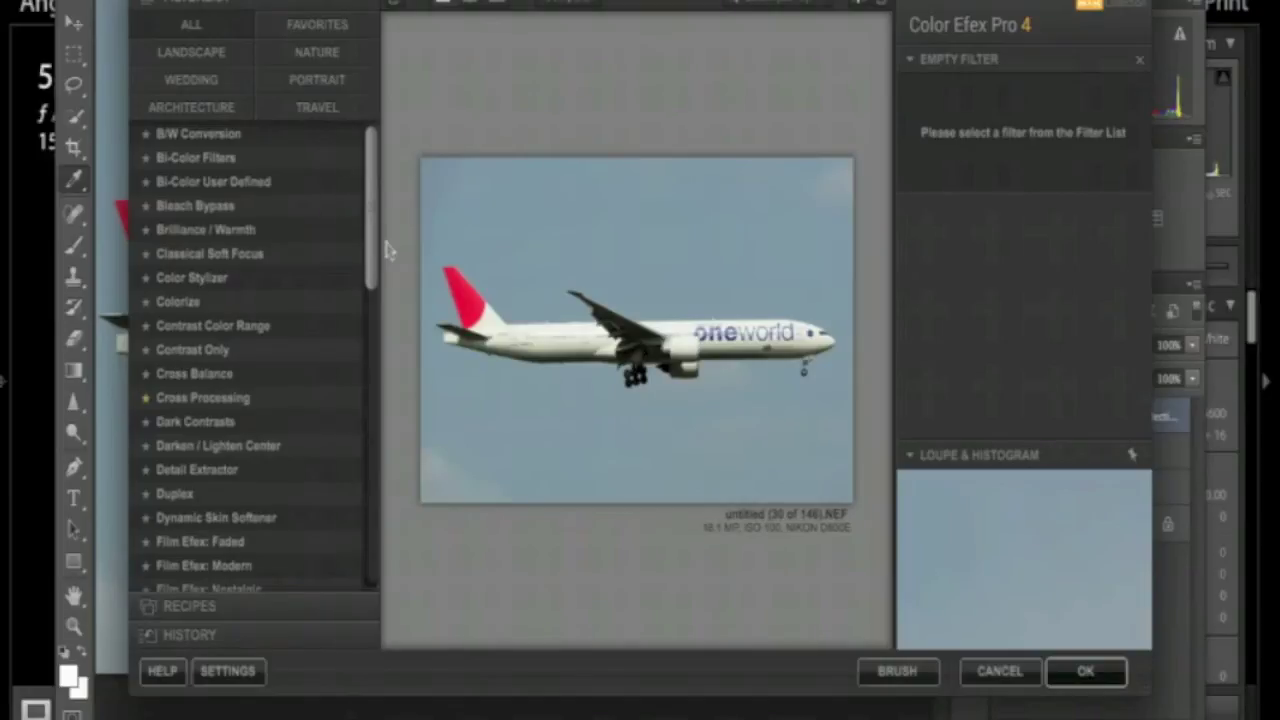
left_click_drag(380, 257, 362, 195)
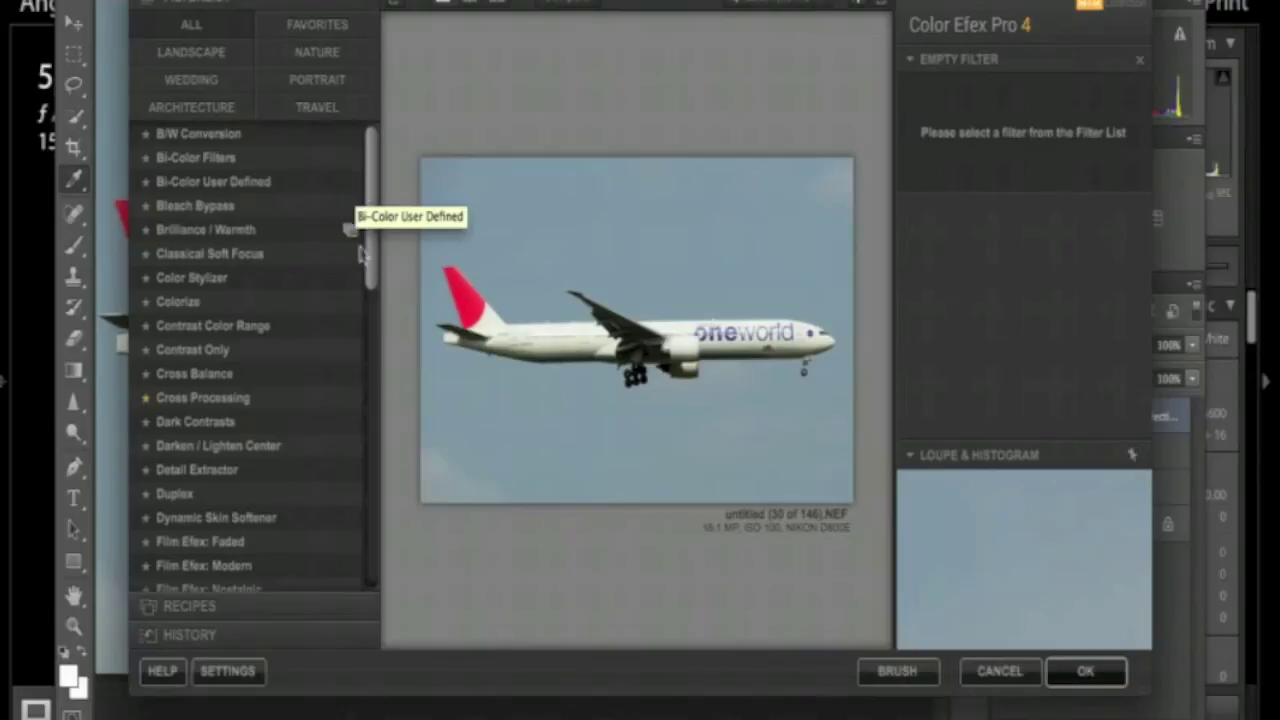
scroll(376, 264, "down", 1)
scroll(374, 271, "up", 1)
left_click(204, 238)
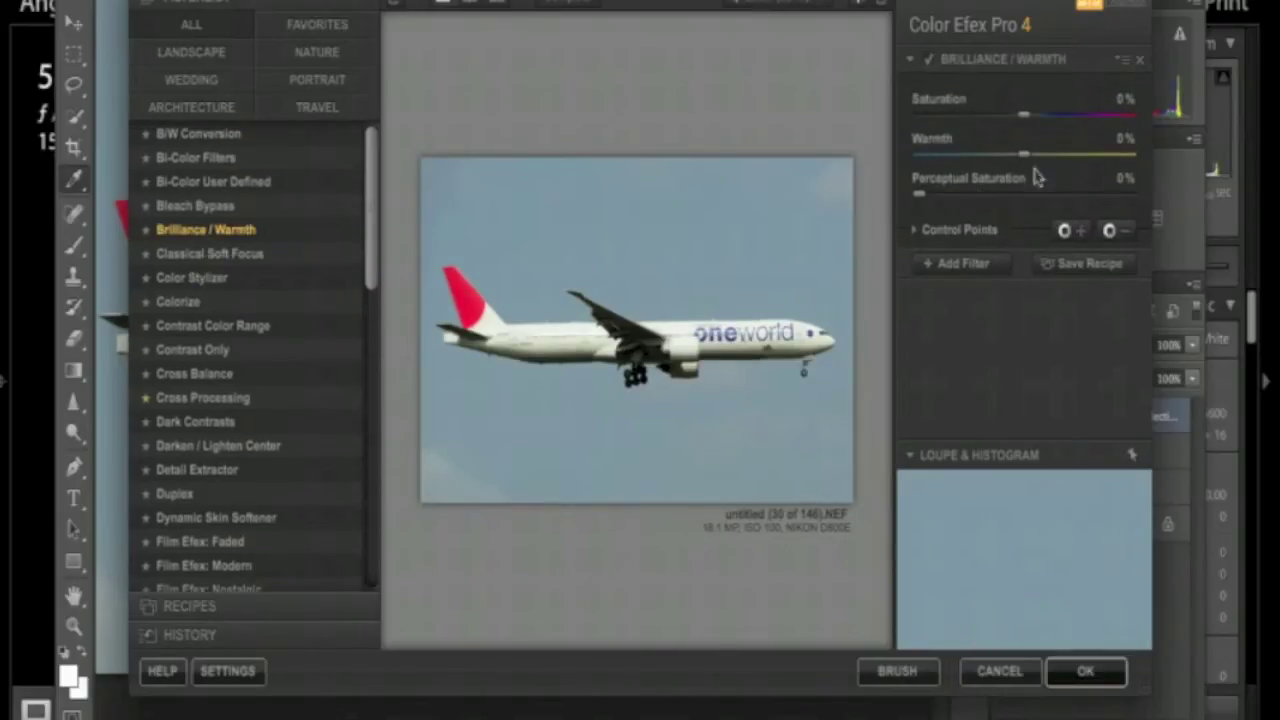
Try different Warmth and Perceptual Saturation values, then return both to 0%.
left_click(1058, 162)
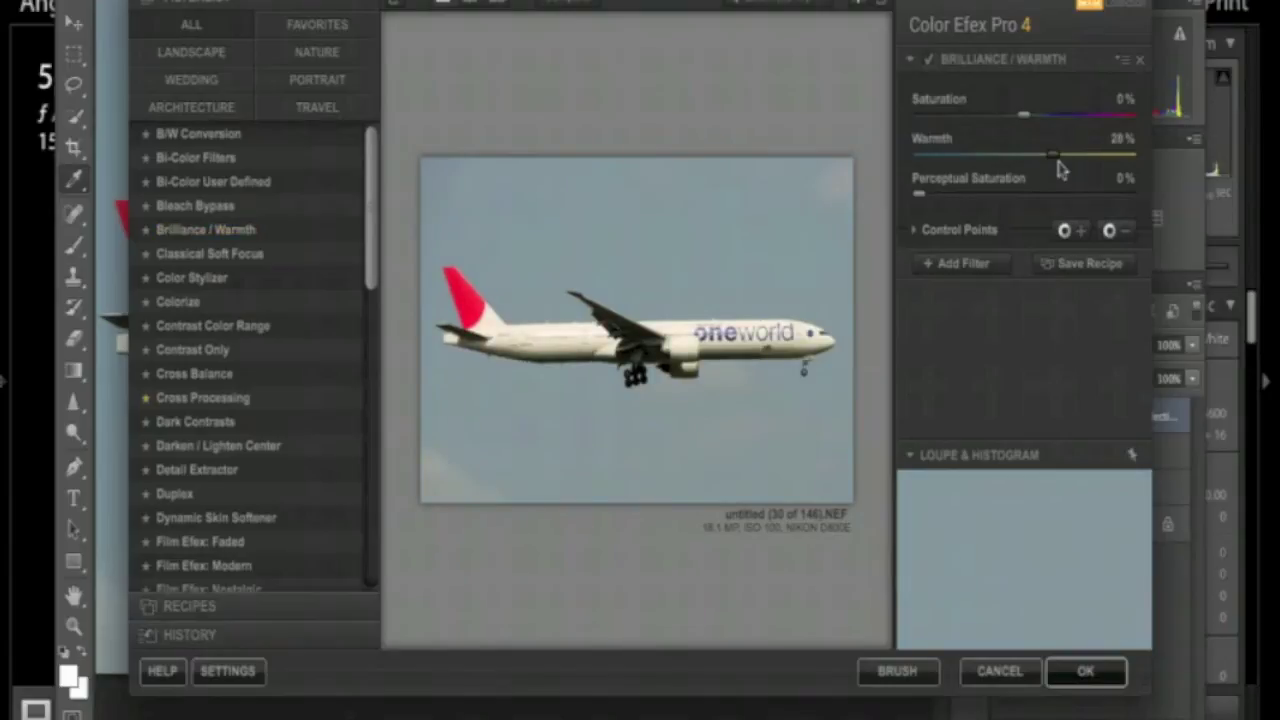
left_click_drag(1060, 168, 911, 174)
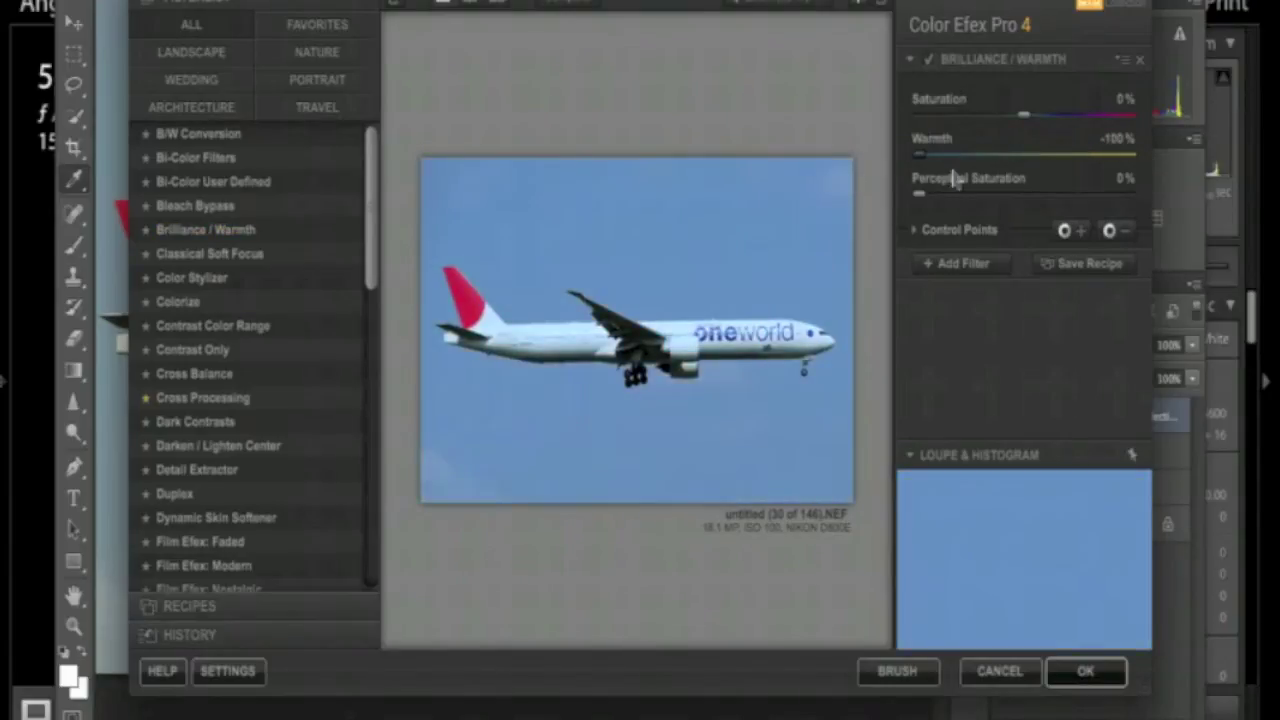
left_click(1028, 164)
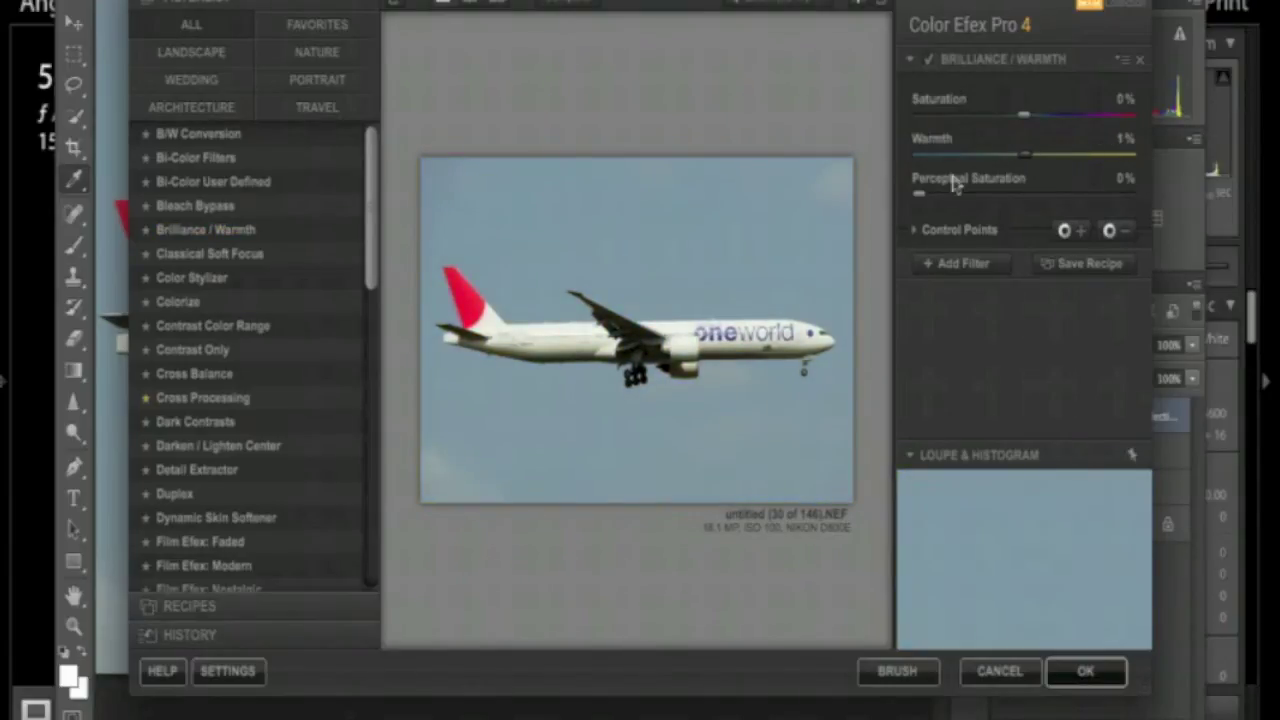
left_click(1046, 200)
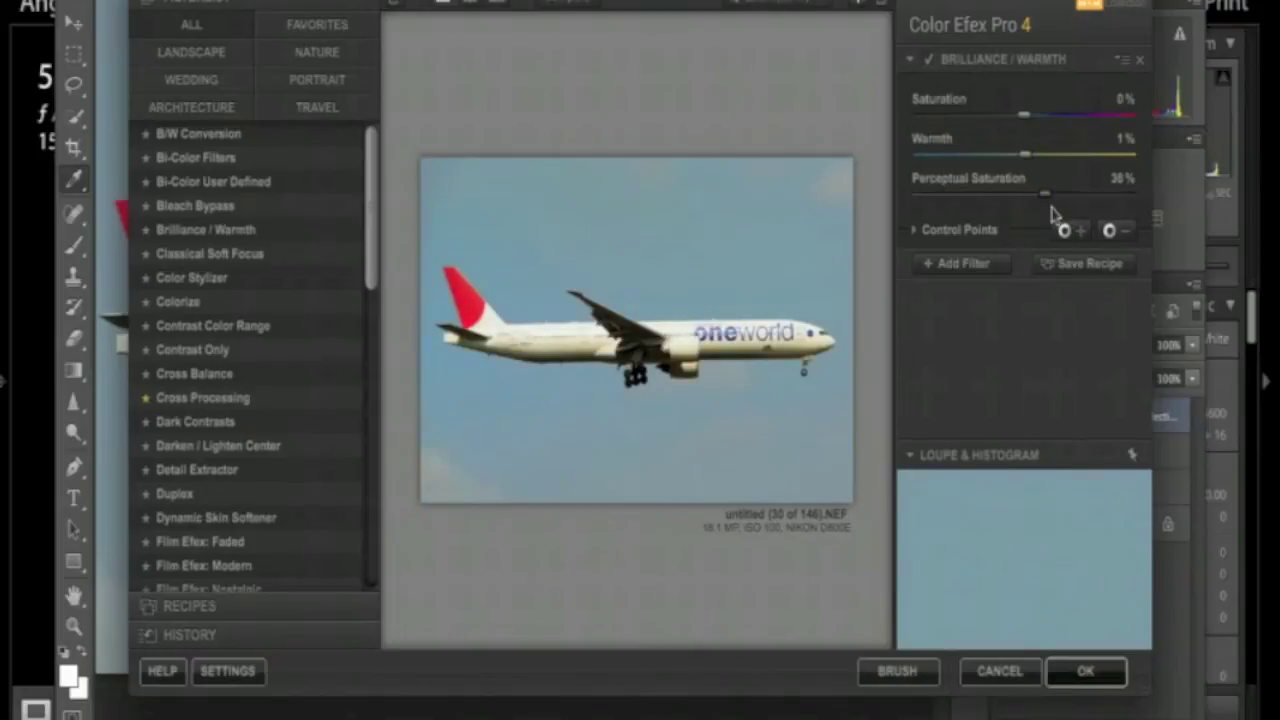
left_click(919, 194)
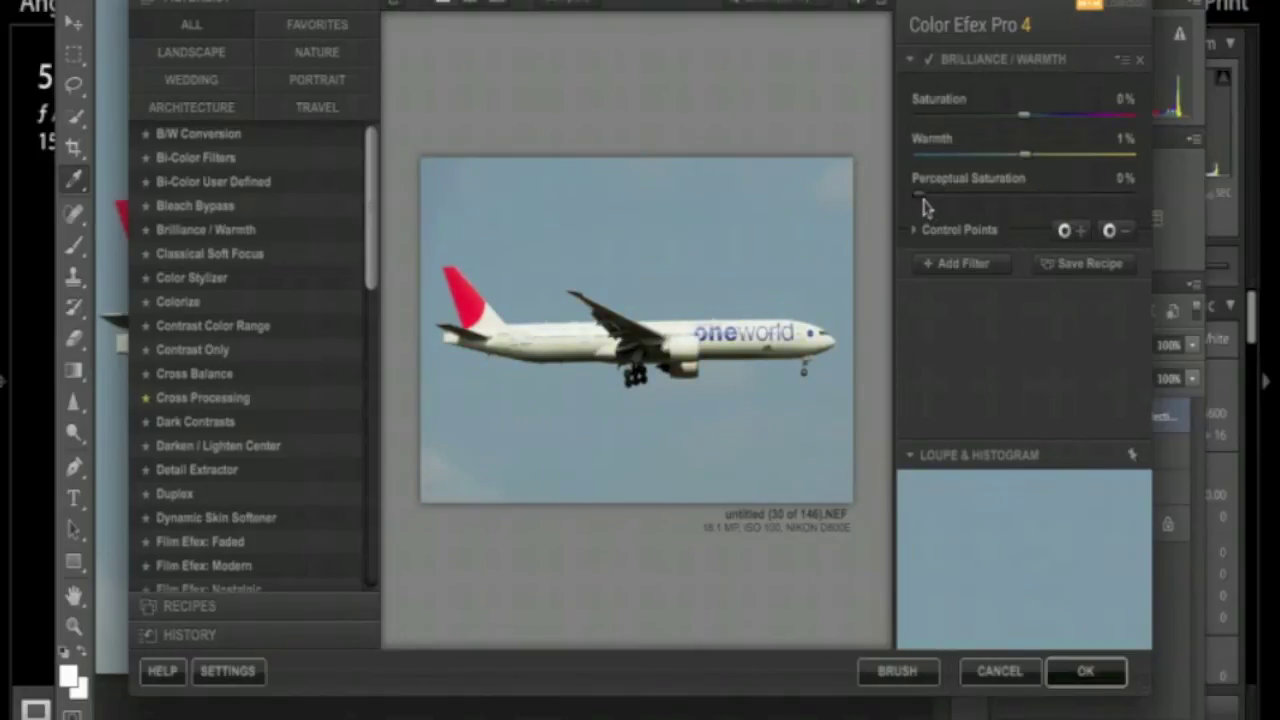
left_click(1027, 158)
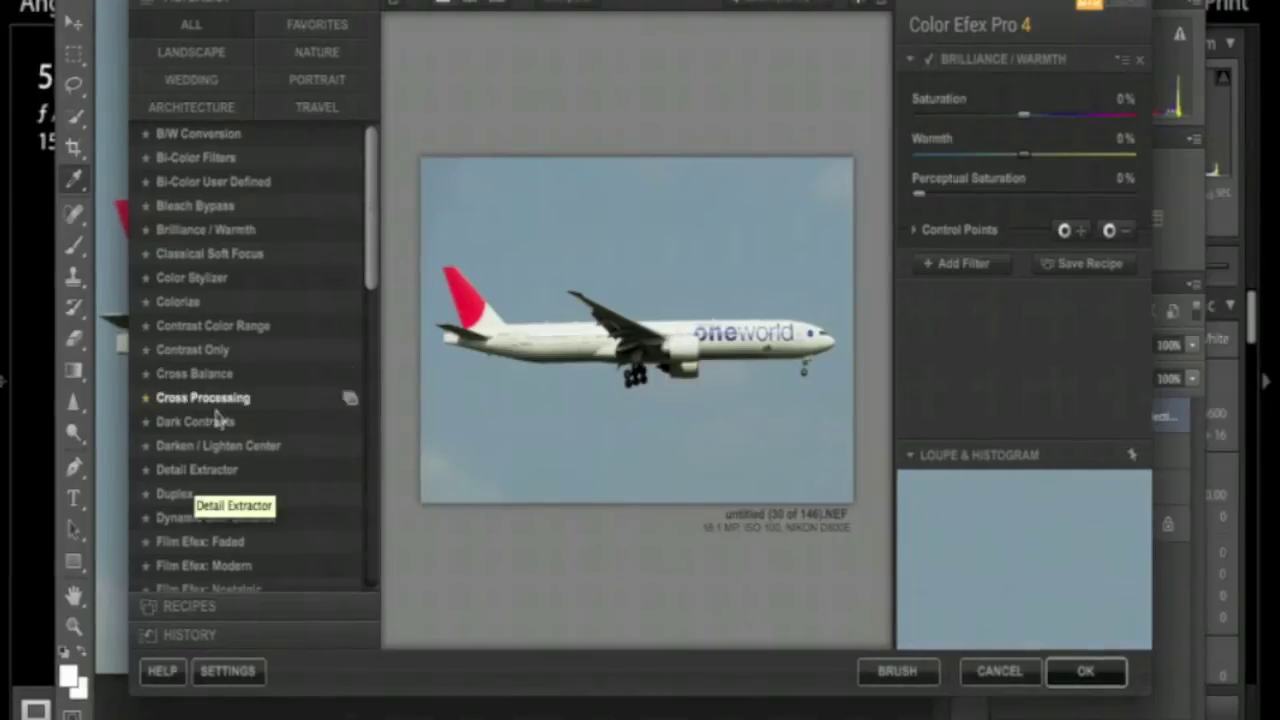
Raise Warmth to 12% and stack a Detail Extractor filter at 25%.
left_click(1038, 157)
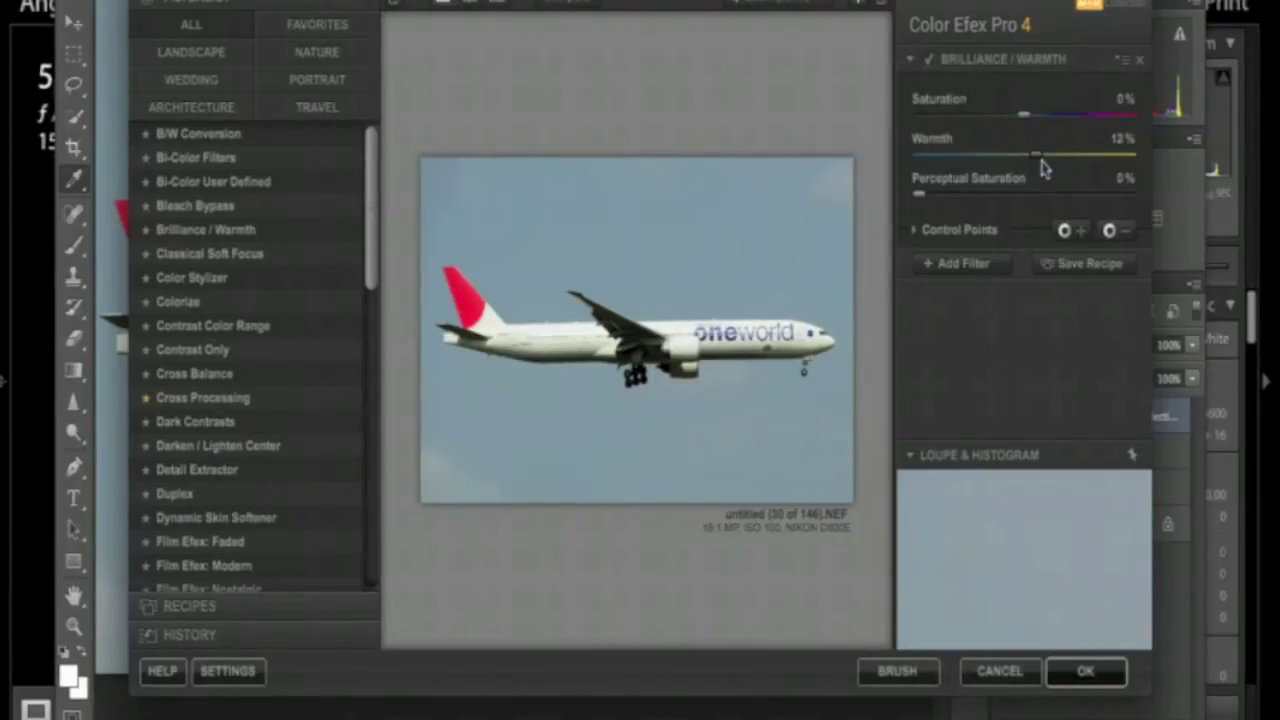
left_click(963, 263)
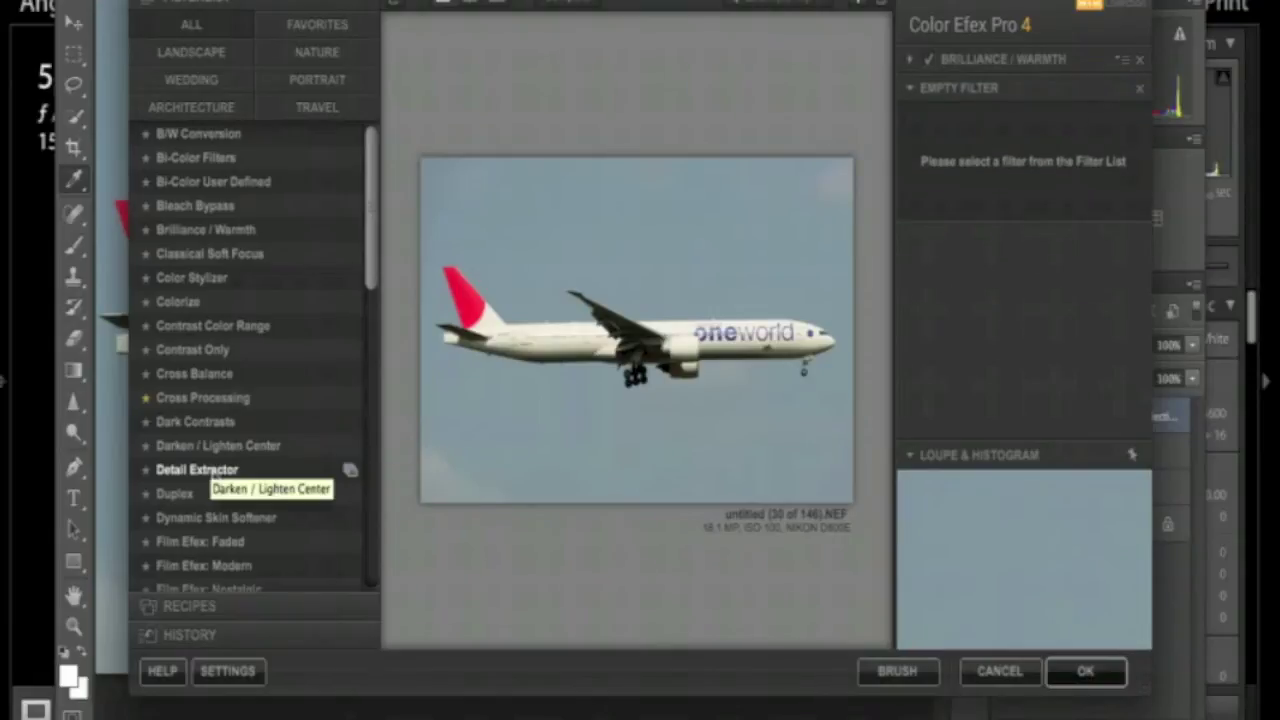
left_click(200, 469)
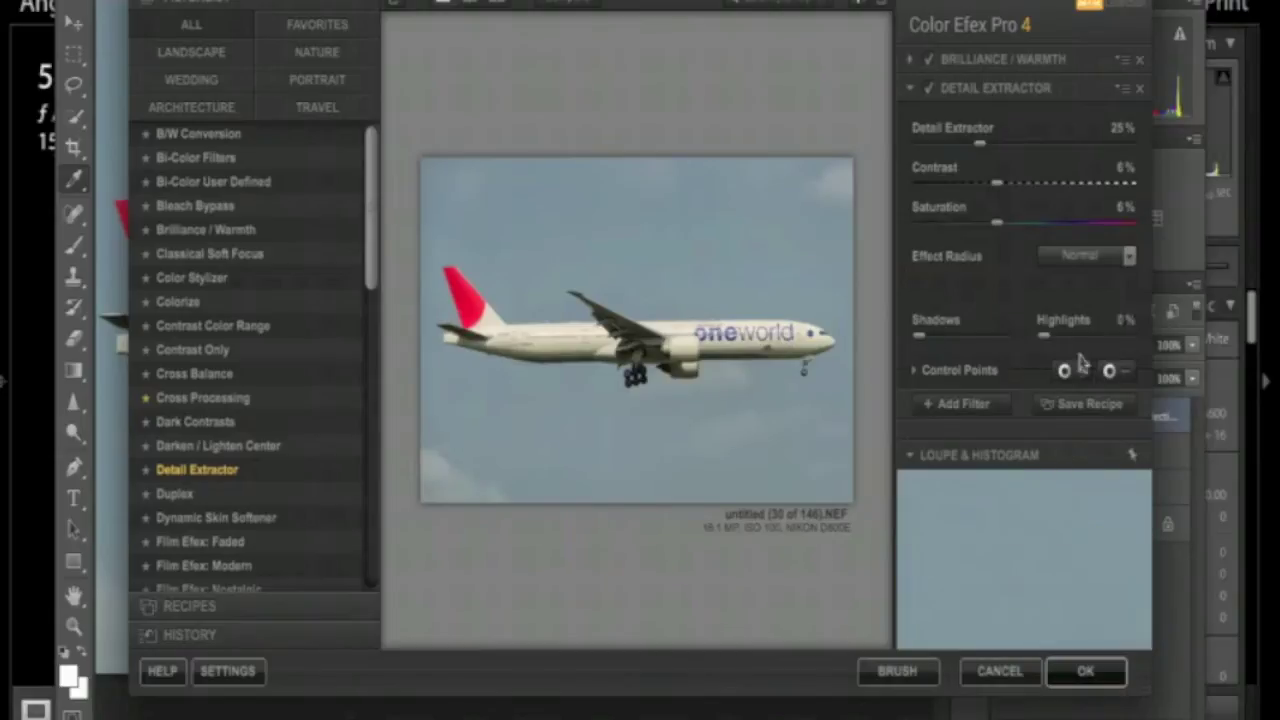
Place a 0%-opacity control point on the plane's fuselage and enlarge its radius.
left_click(1125, 376)
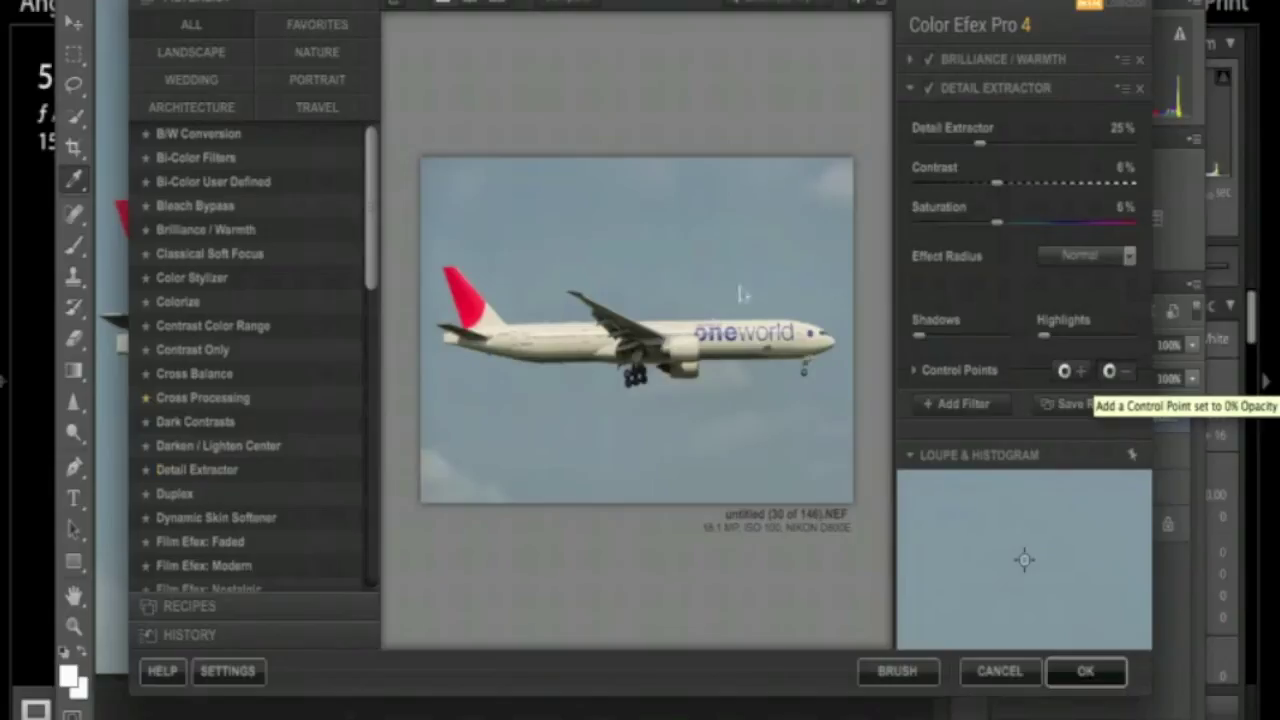
left_click(672, 302)
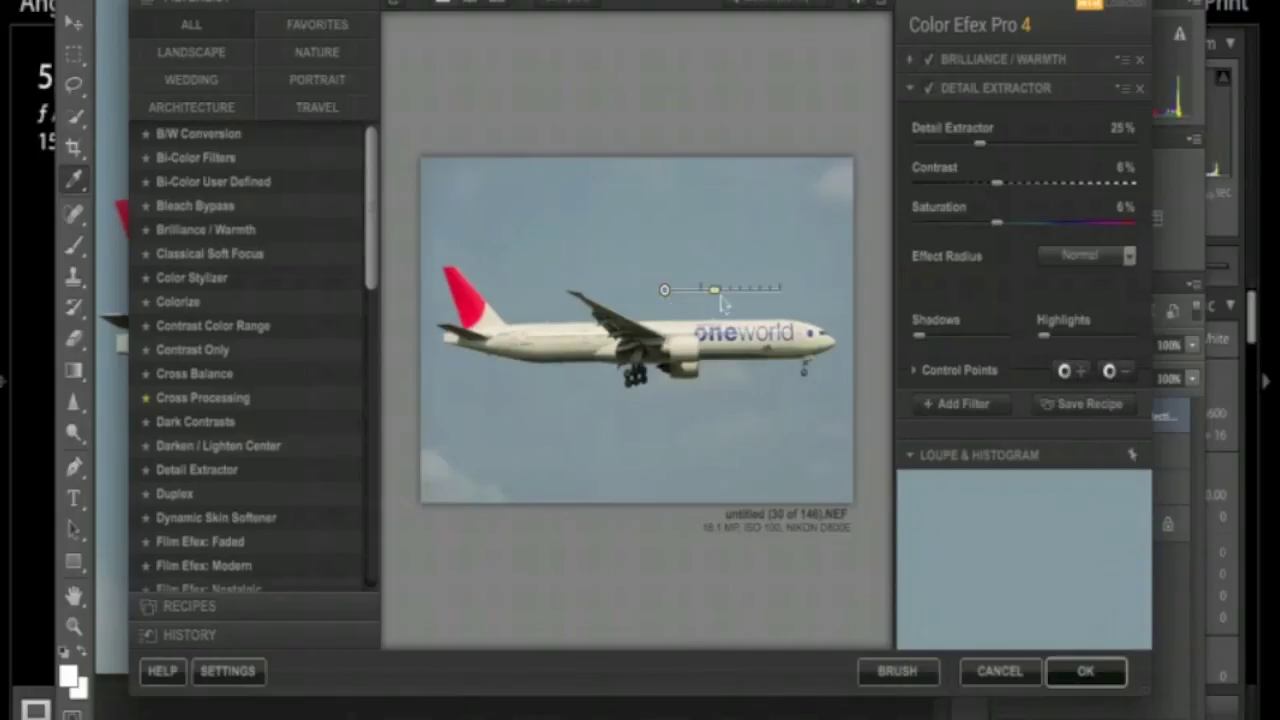
left_click_drag(723, 302, 902, 288)
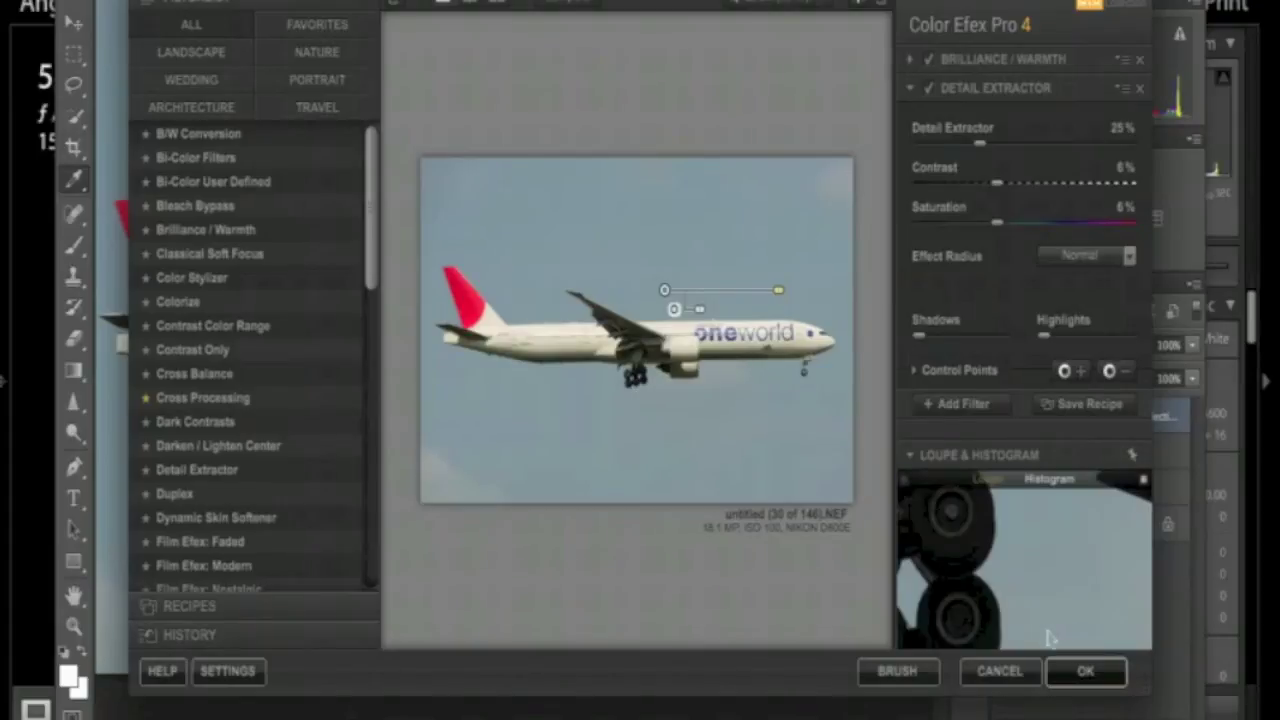
Apply the Color Efex filters so they return as a new 'Color Efex Pro 4' layer.
left_click(1080, 688)
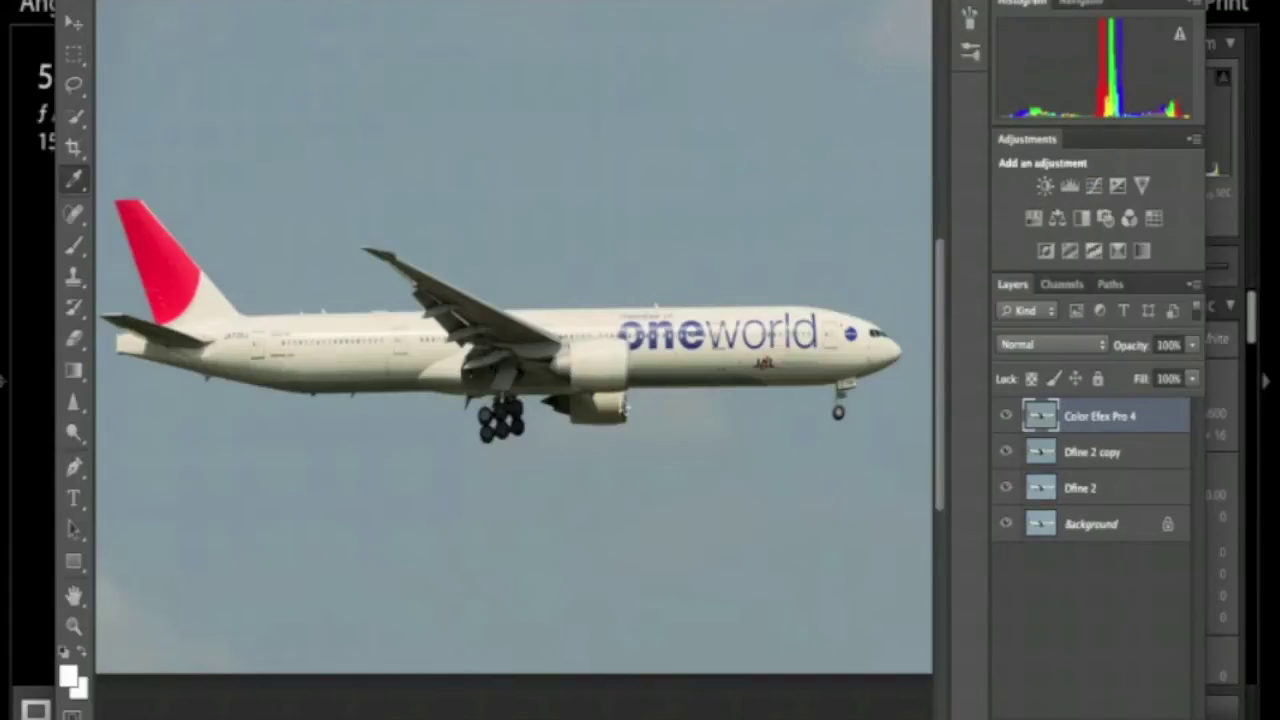
scroll(622, 405, "up", 3)
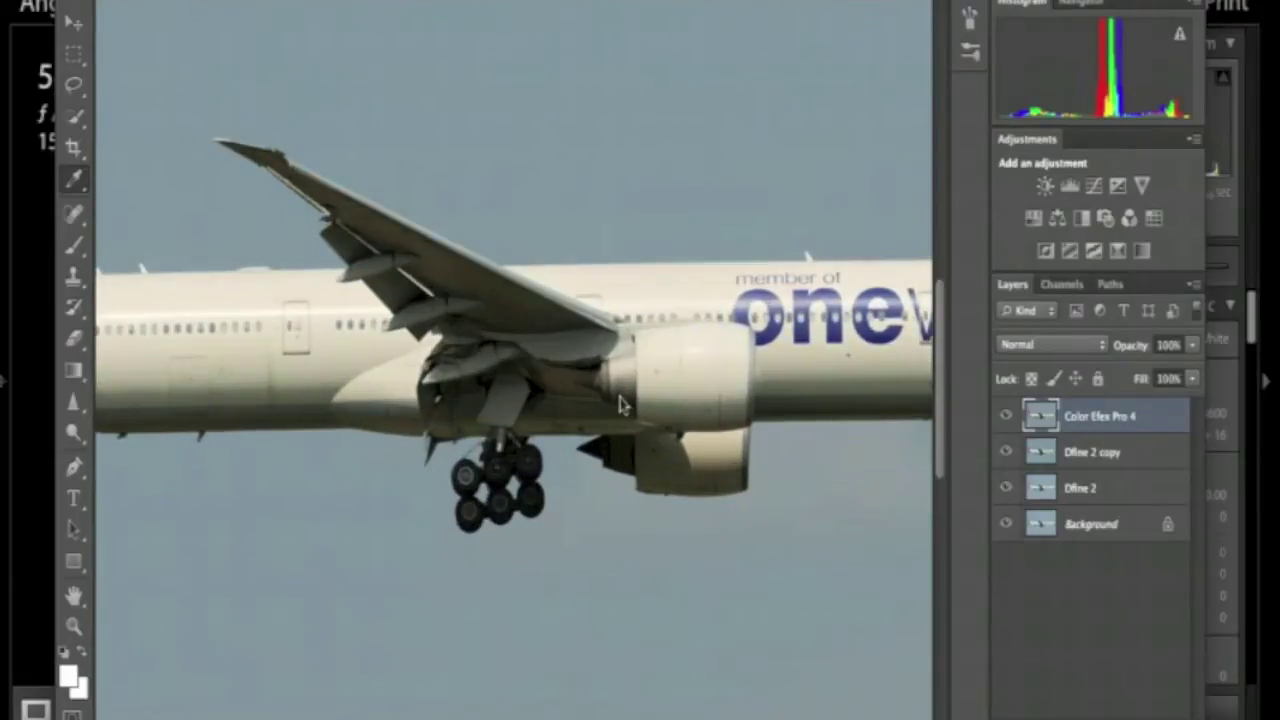
scroll(619, 404, "right", 6)
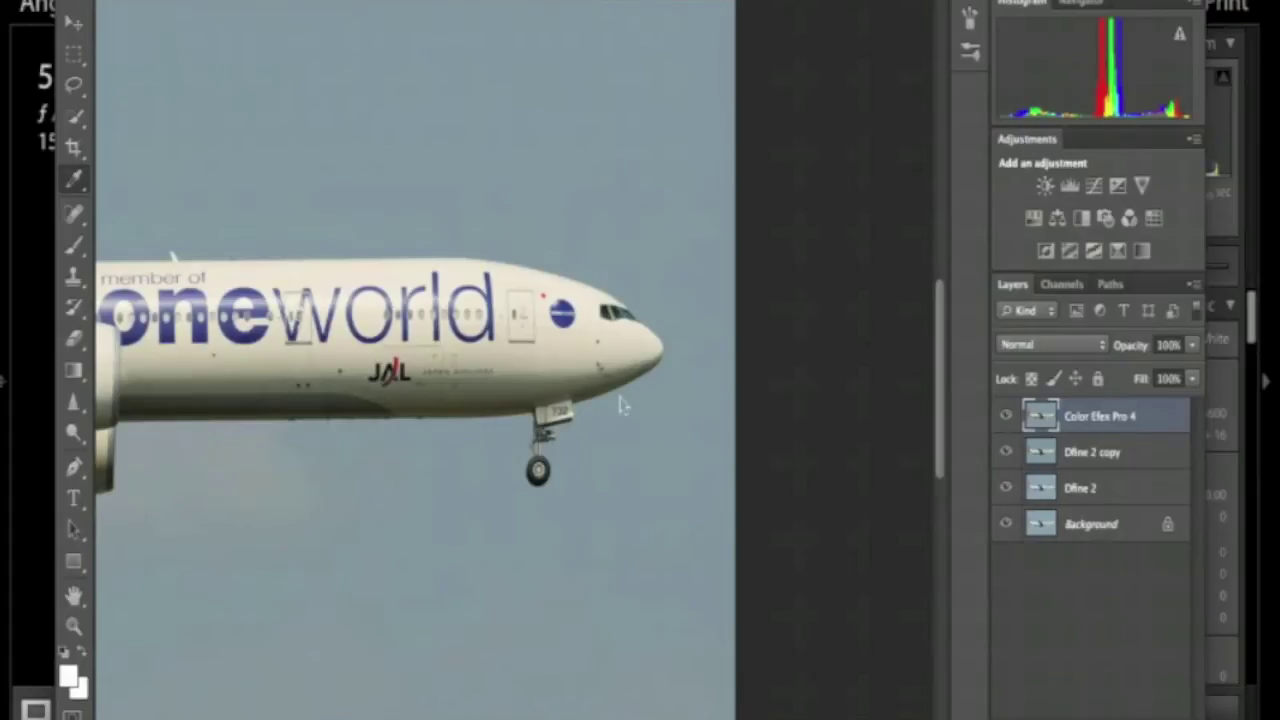
scroll(619, 404, "left", 6)
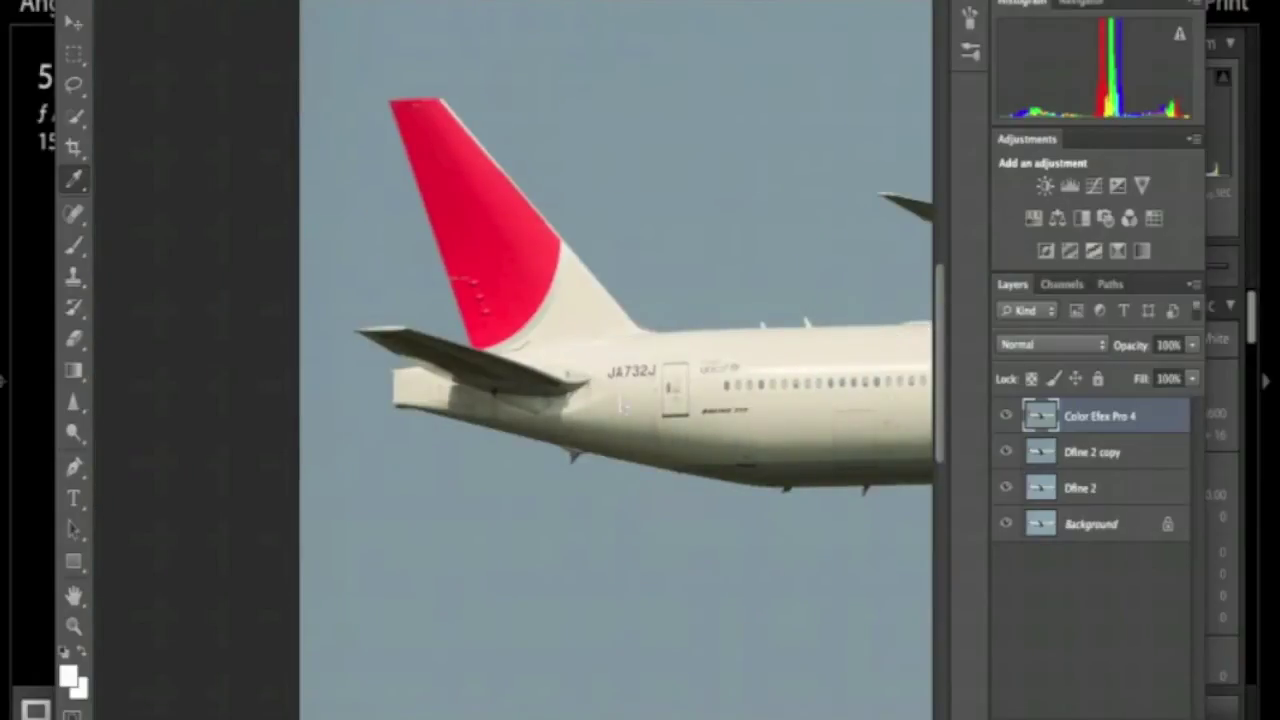
scroll(622, 404, "right", 10)
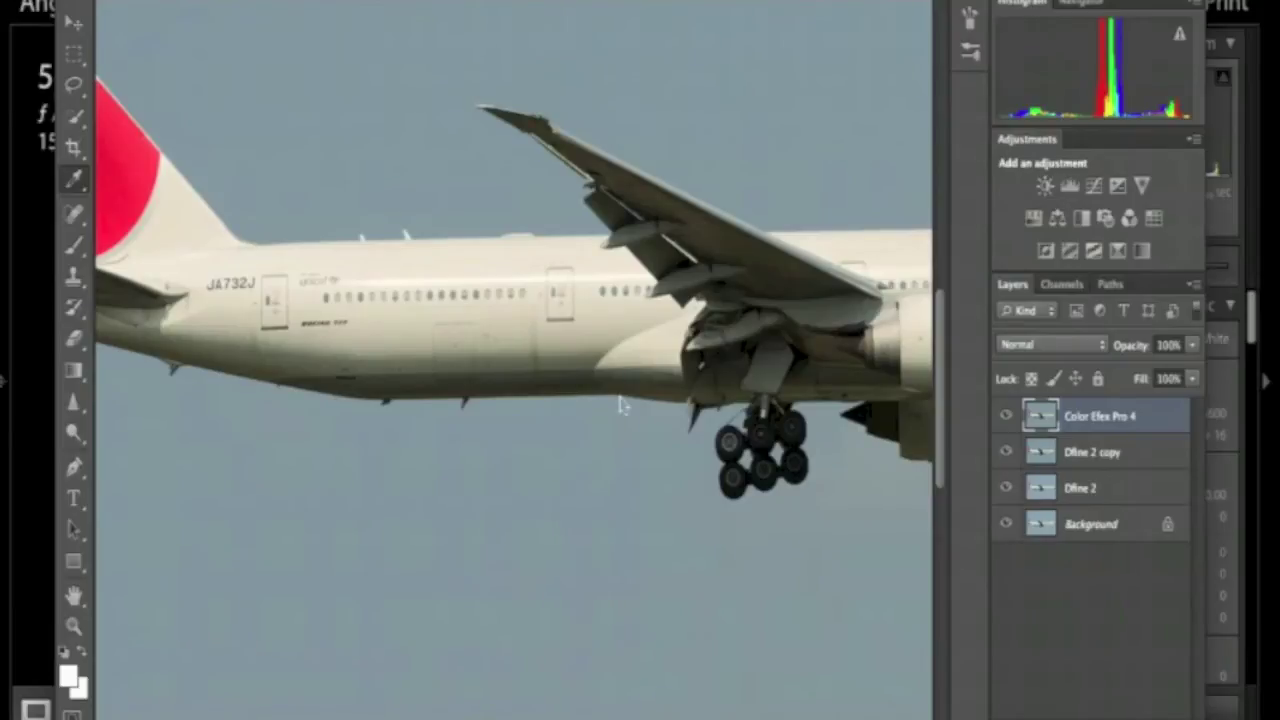
scroll(620, 404, "right", 6)
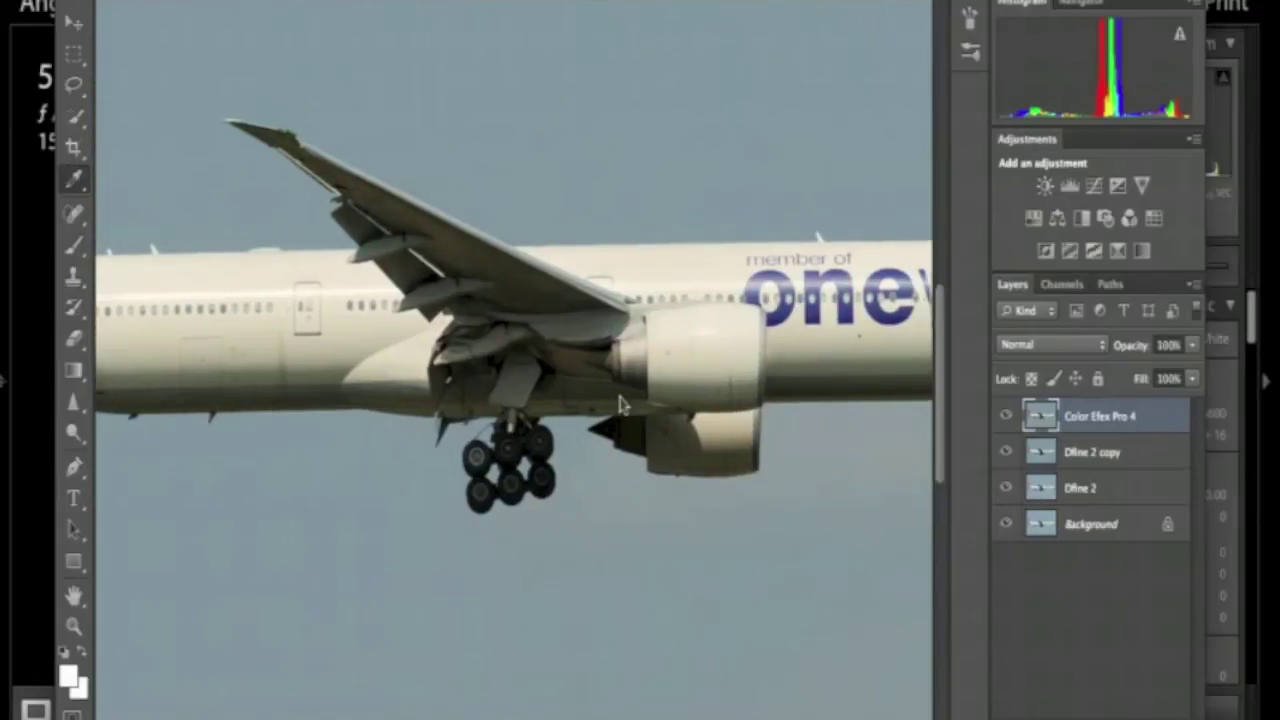
scroll(620, 404, "right", 12)
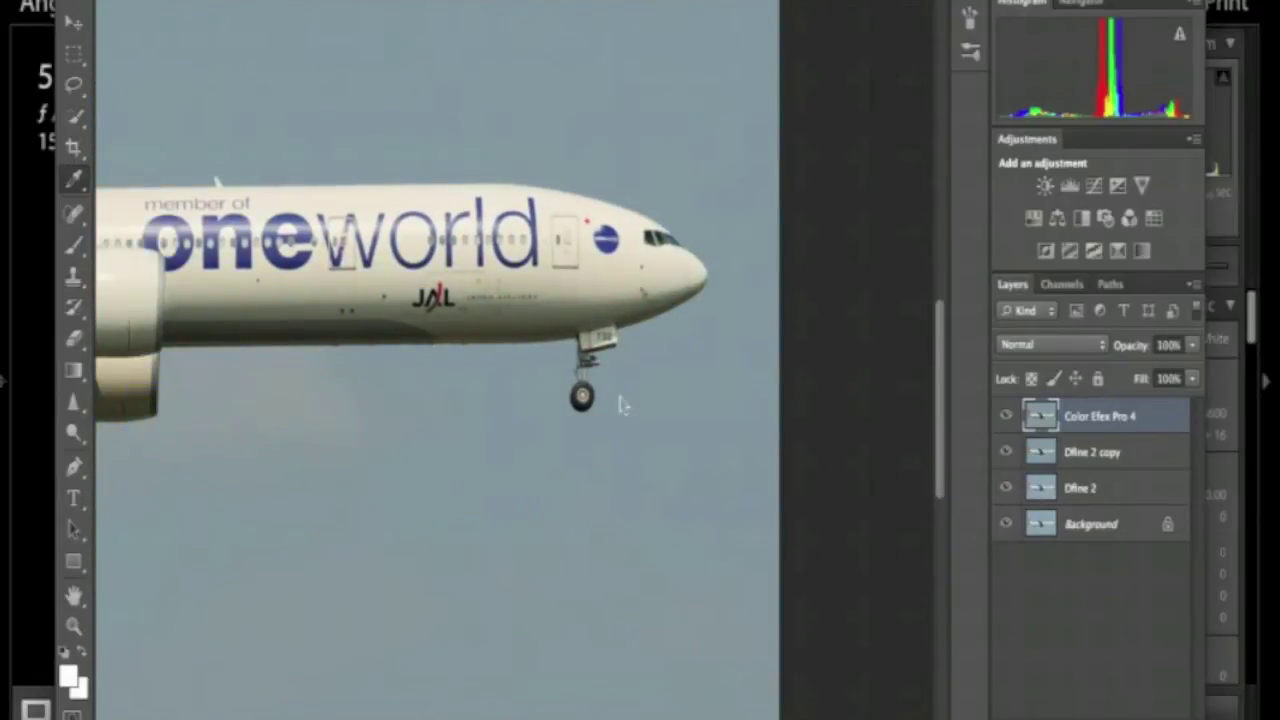
scroll(620, 404, "left", 6)
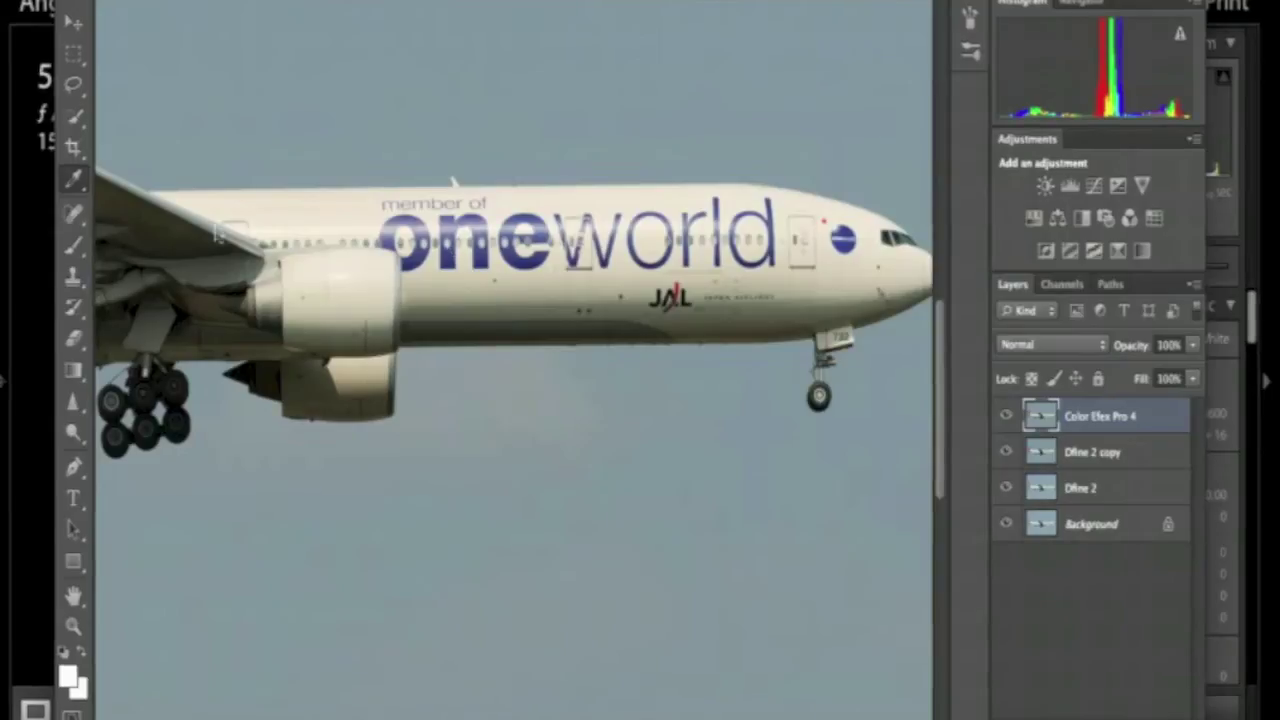
Duplicate the Color Efex Pro 4 layer and rename the copy 'sharpen'.
key("ctrl+j")
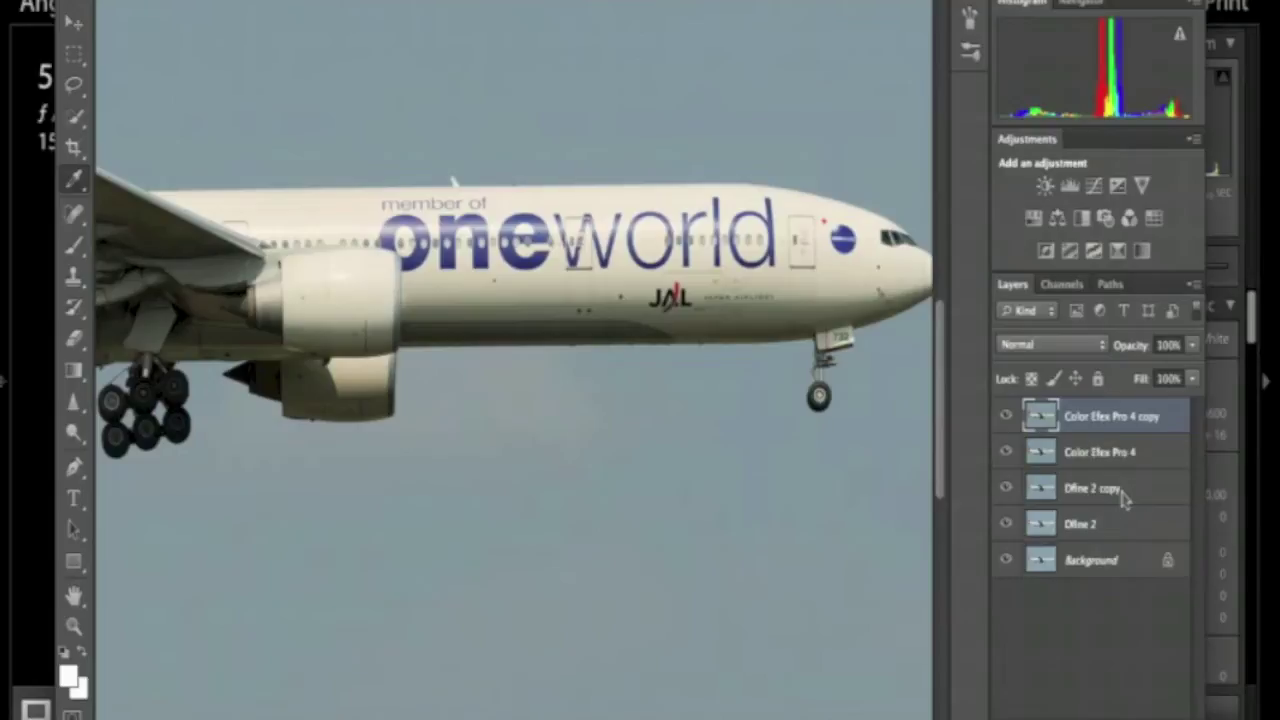
double_click(1105, 426)
type("sh")
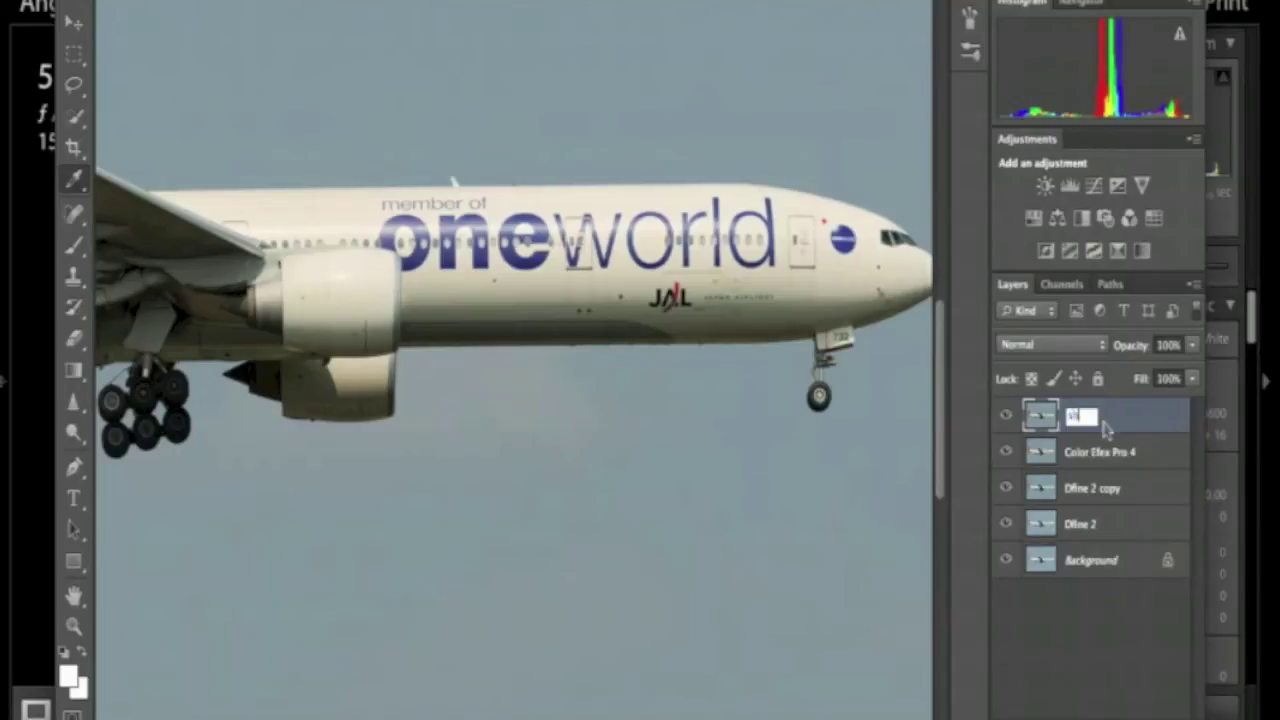
type("arpen")
key("Return")
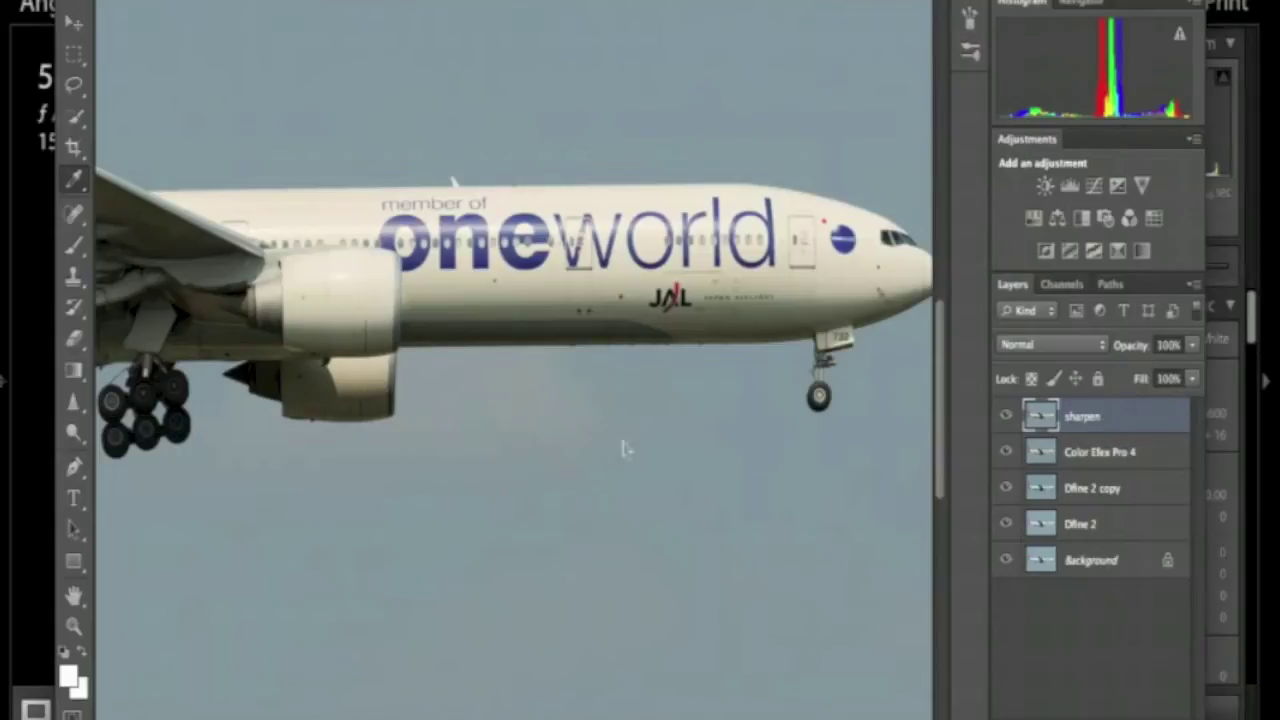
Quick-select the oneworld lettering, front and rear fuselage, and lower engine.
left_click(75, 120)
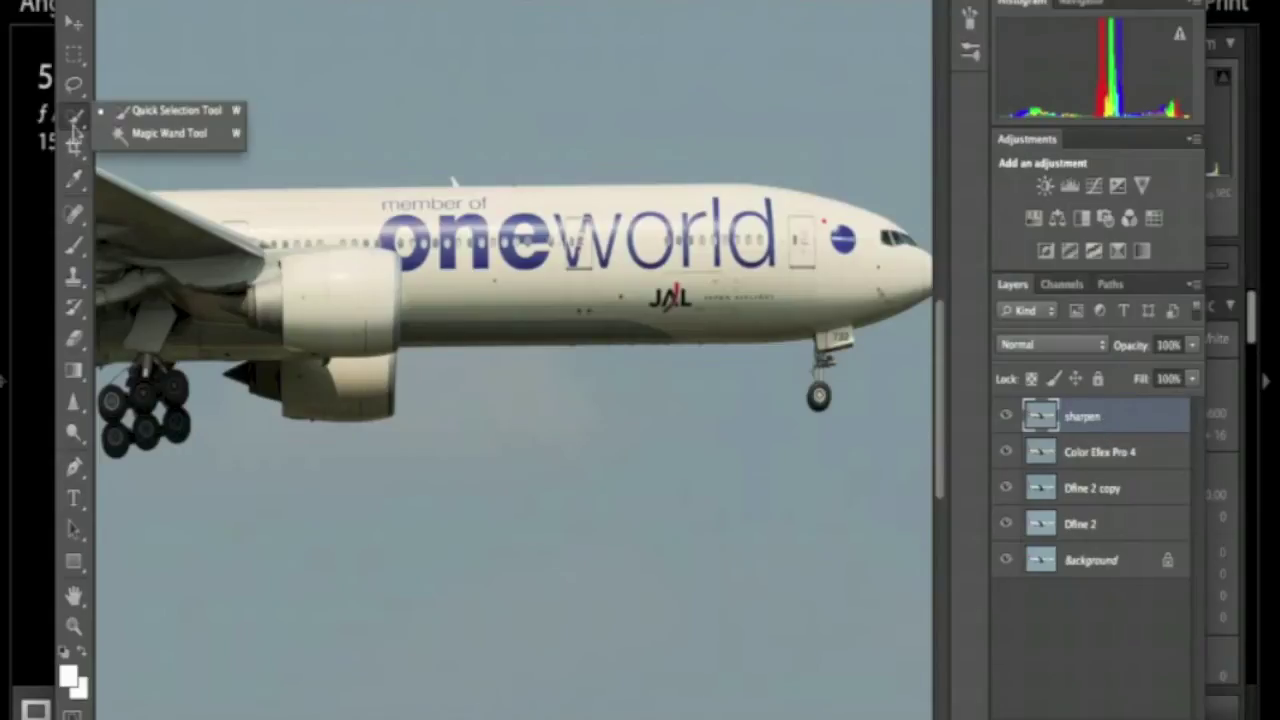
left_click(75, 130)
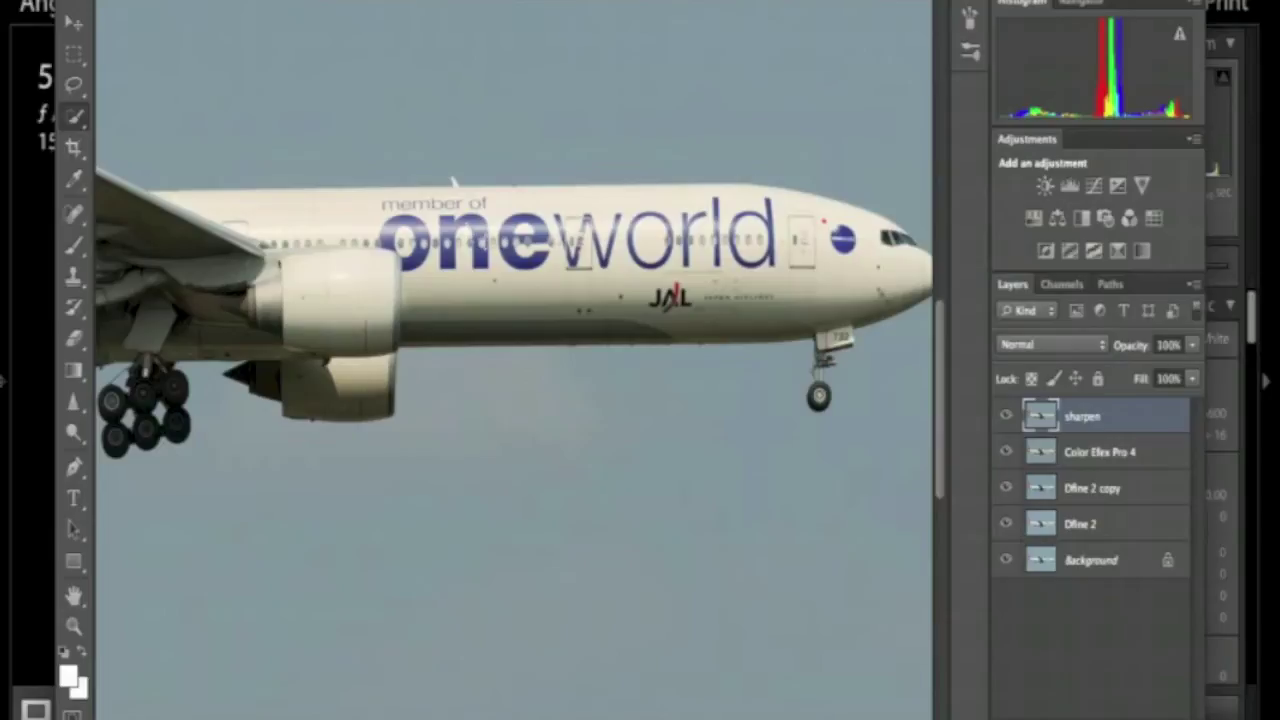
left_click(540, 236)
mouse_move(584, 224)
left_mouse_down()
mouse_move(620, 248)
mouse_move(720, 240)
left_mouse_up()
left_click(580, 256)
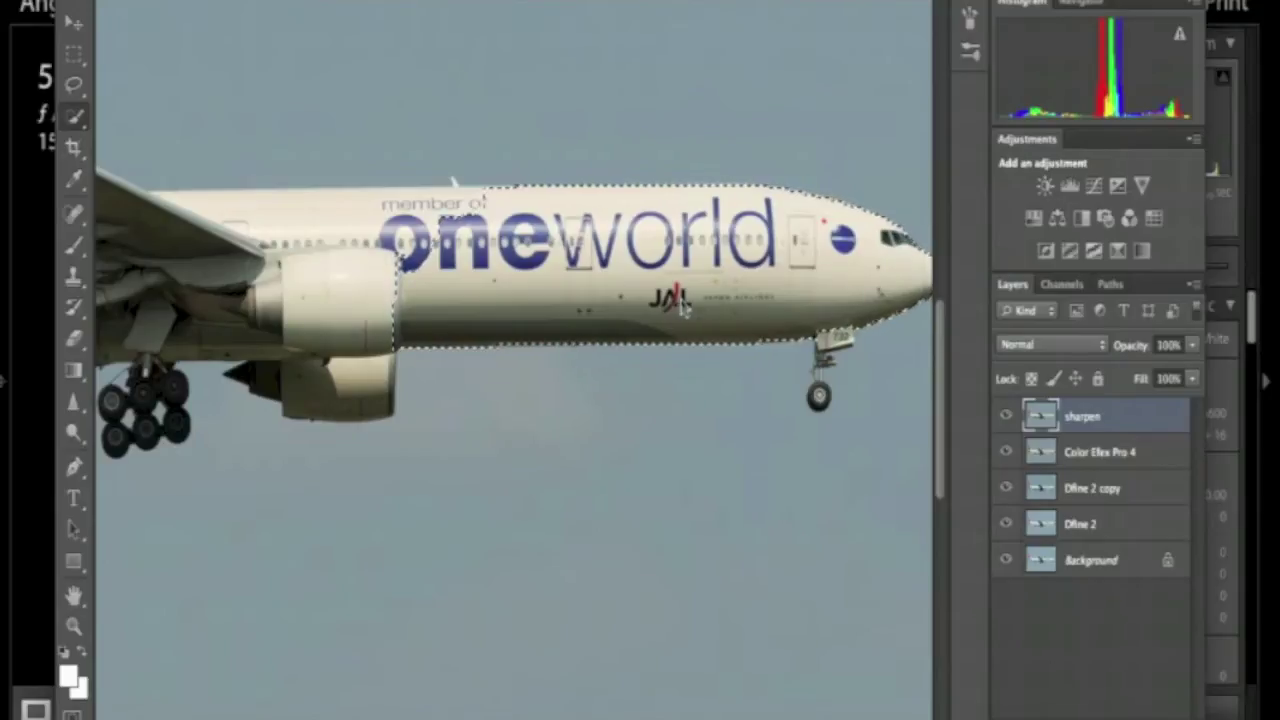
left_click(300, 225)
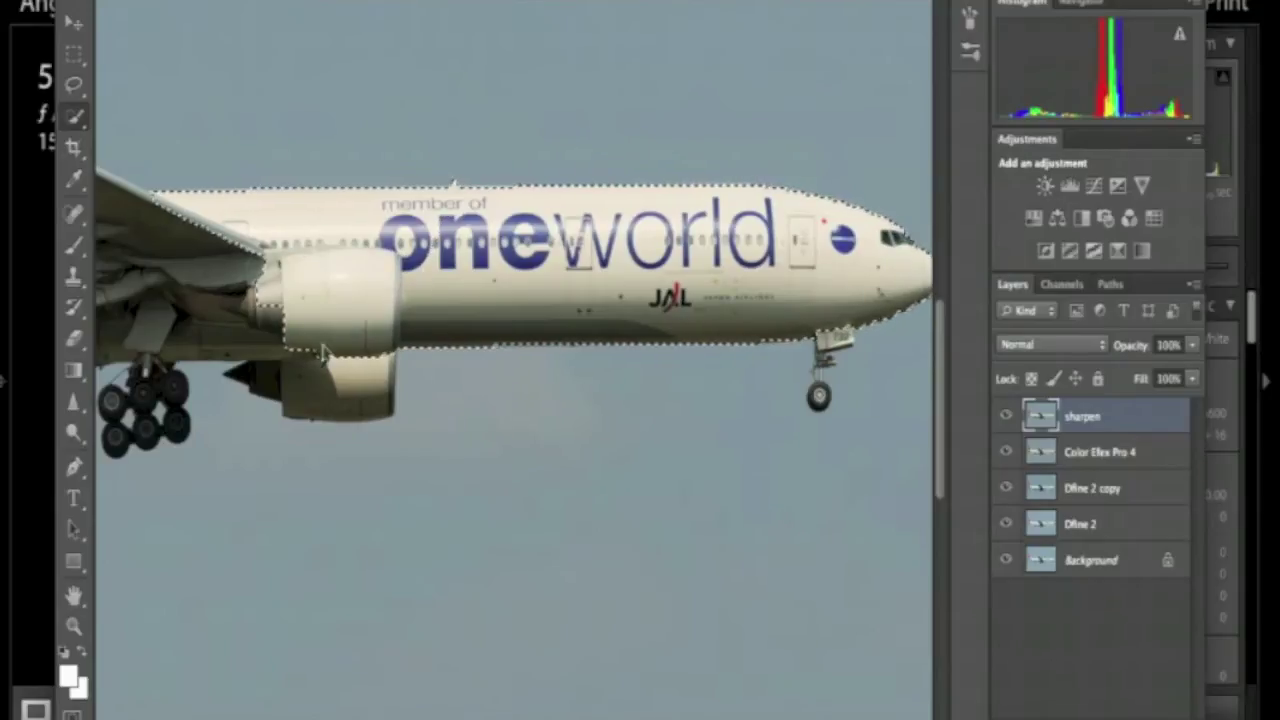
left_click(362, 396)
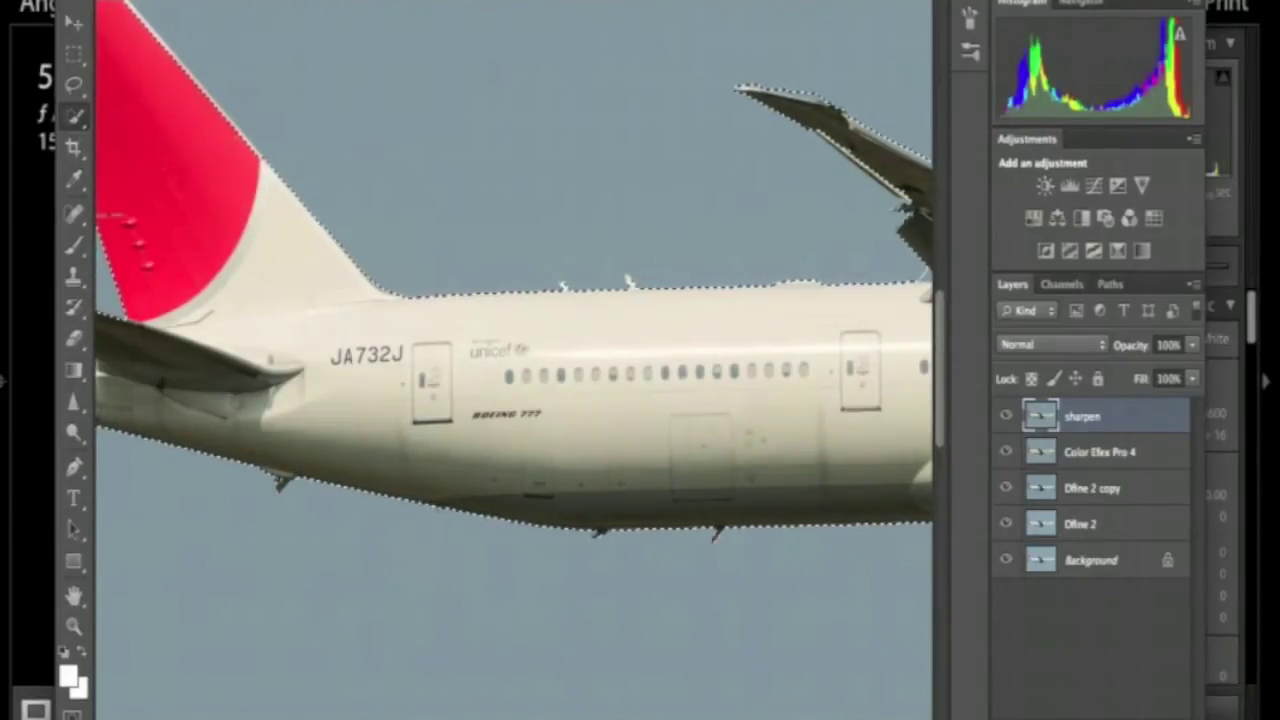
Expand the plane selection by 5 pixels and copy it to a new Layer 1.
left_click(420, 0)
mouse_move(500, 194)
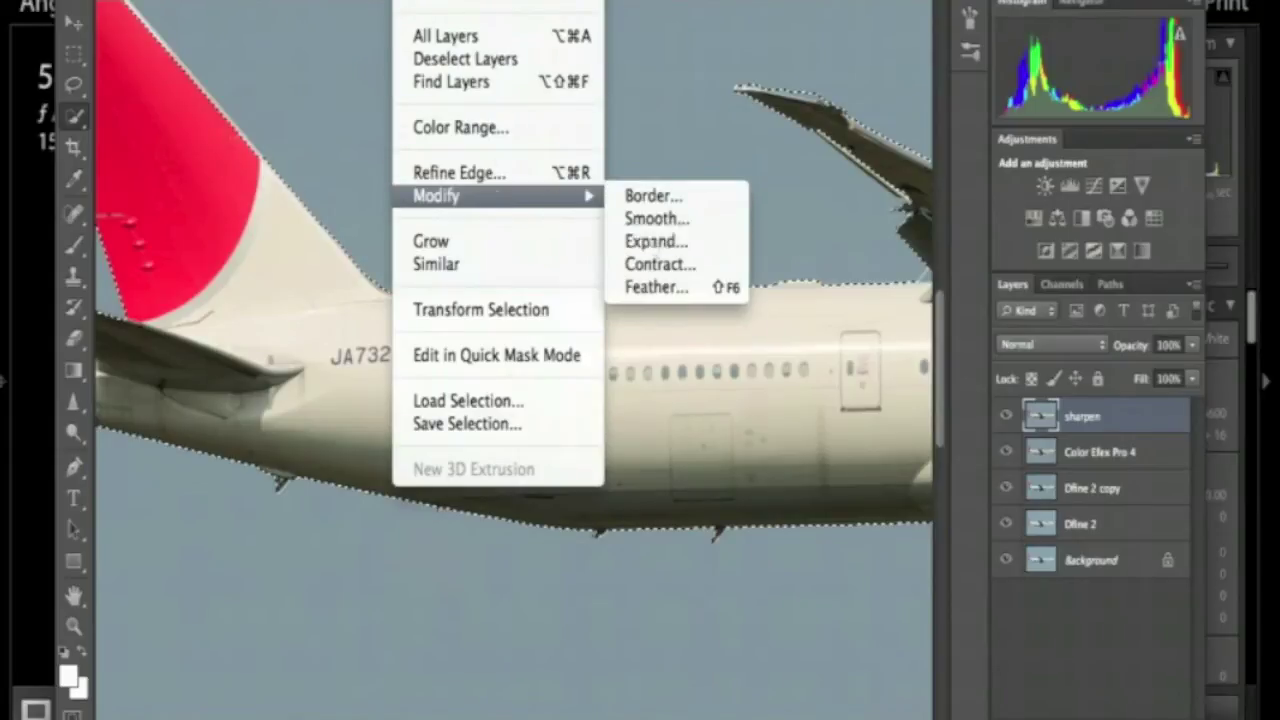
left_click(651, 243)
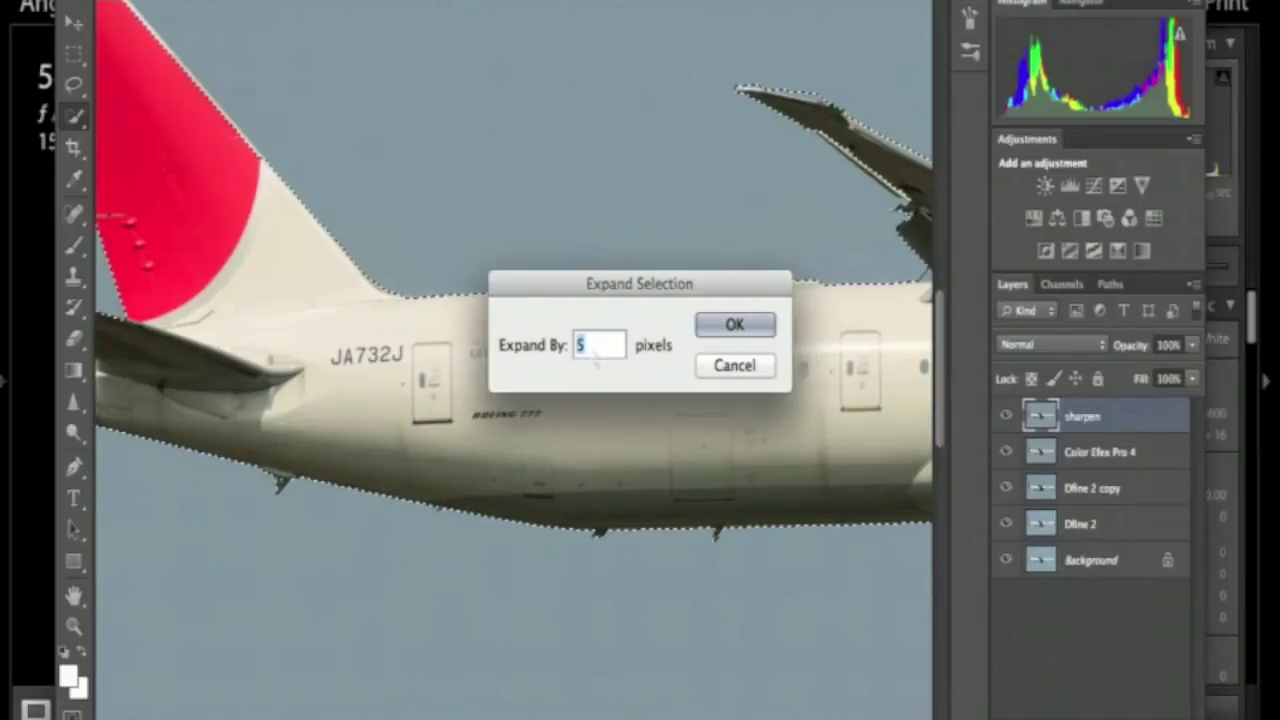
key("Return")
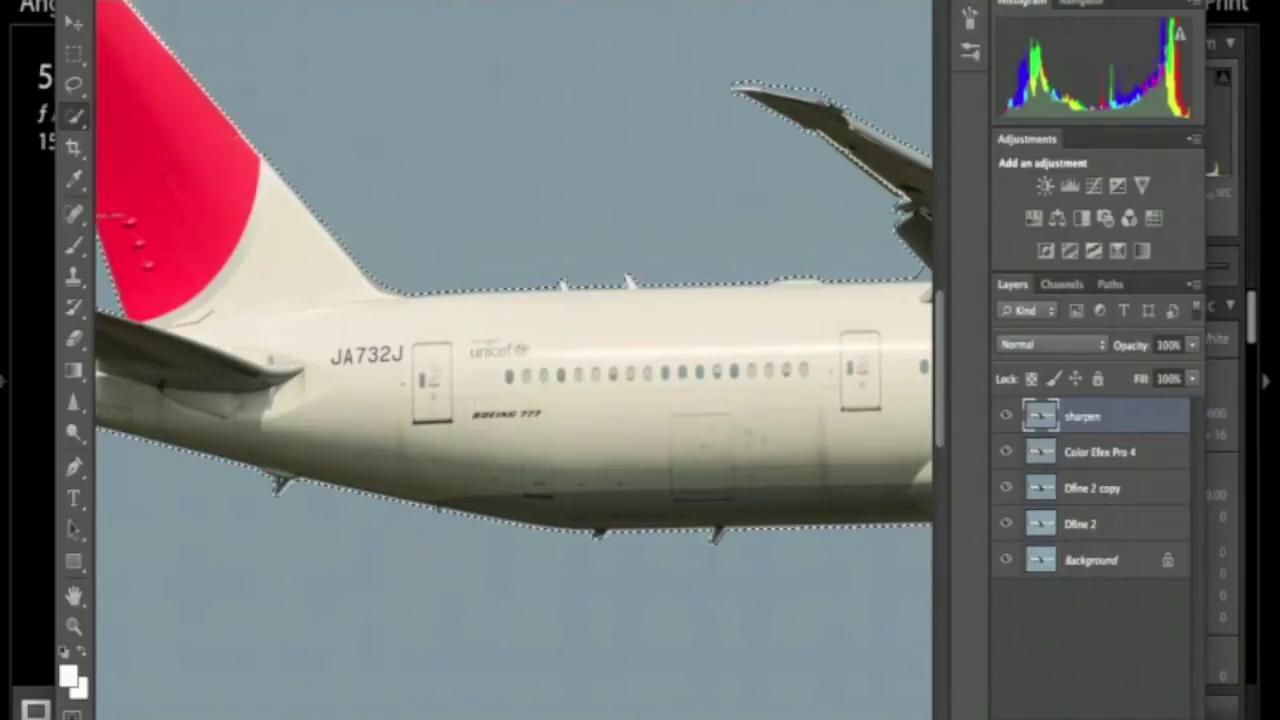
scroll(500, 352, "up", 5)
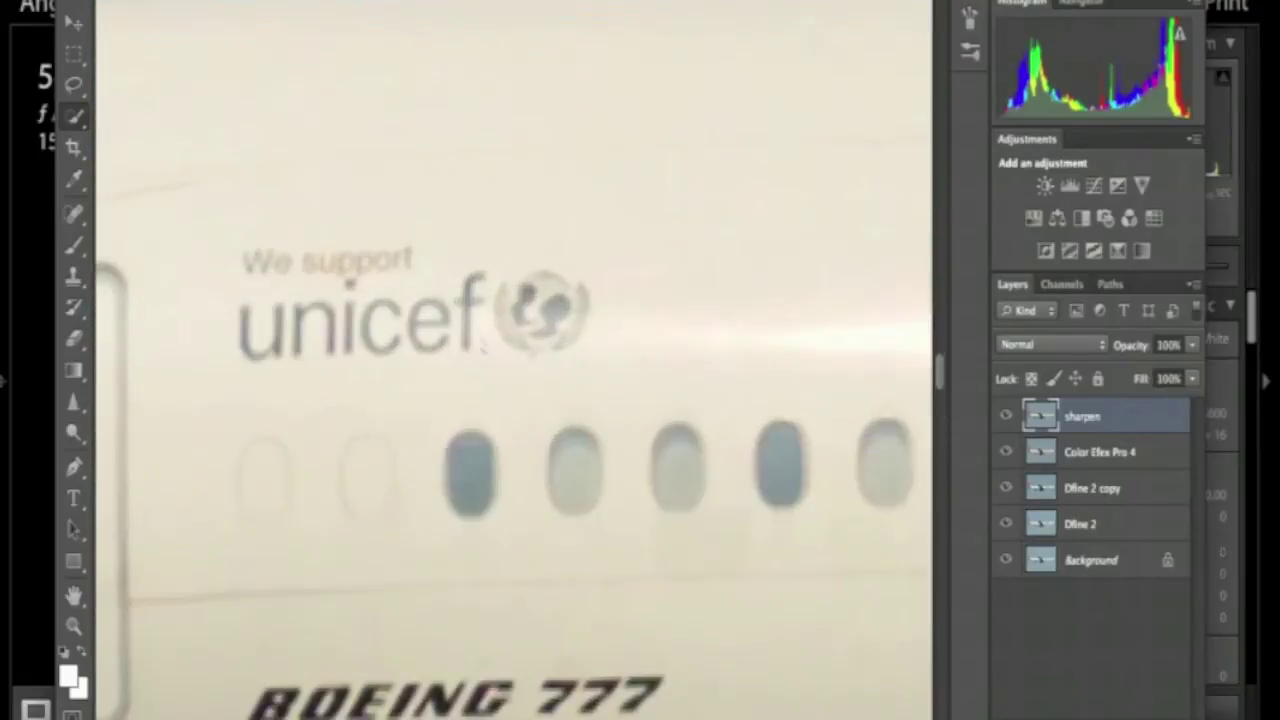
scroll(483, 344, "up", 5)
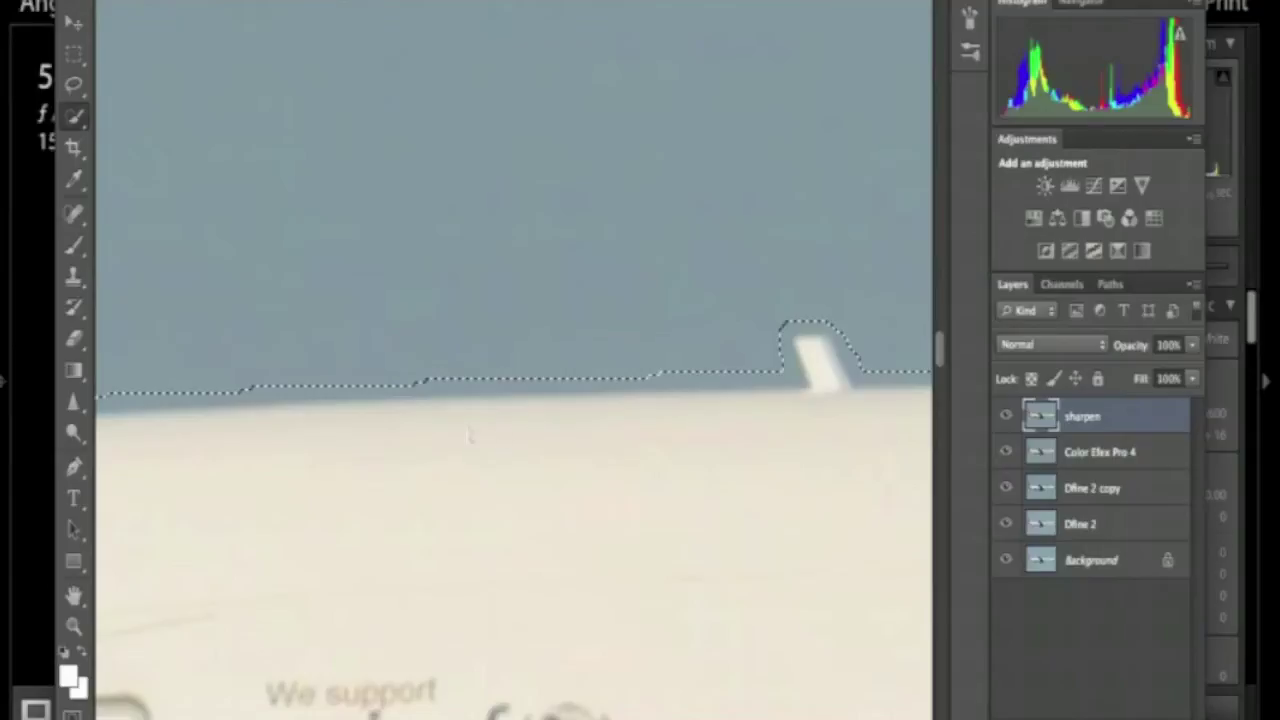
scroll(466, 436, "down", 5)
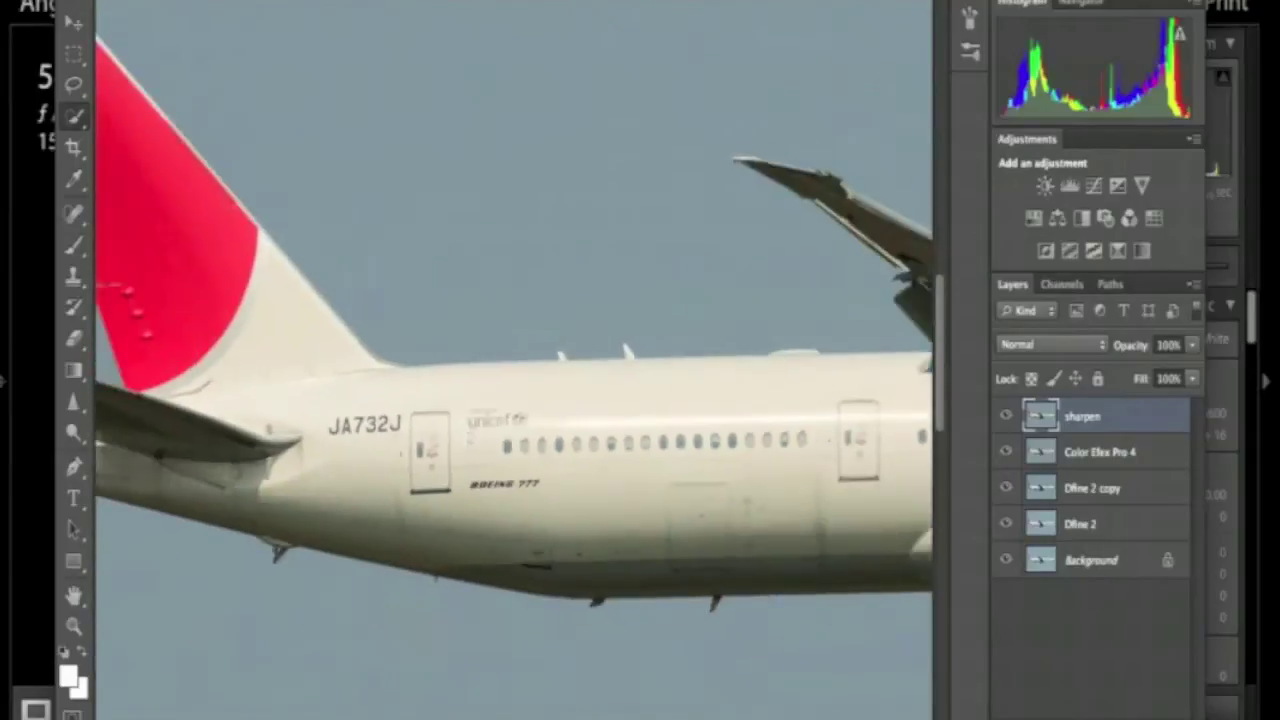
scroll(466, 436, "down", 3)
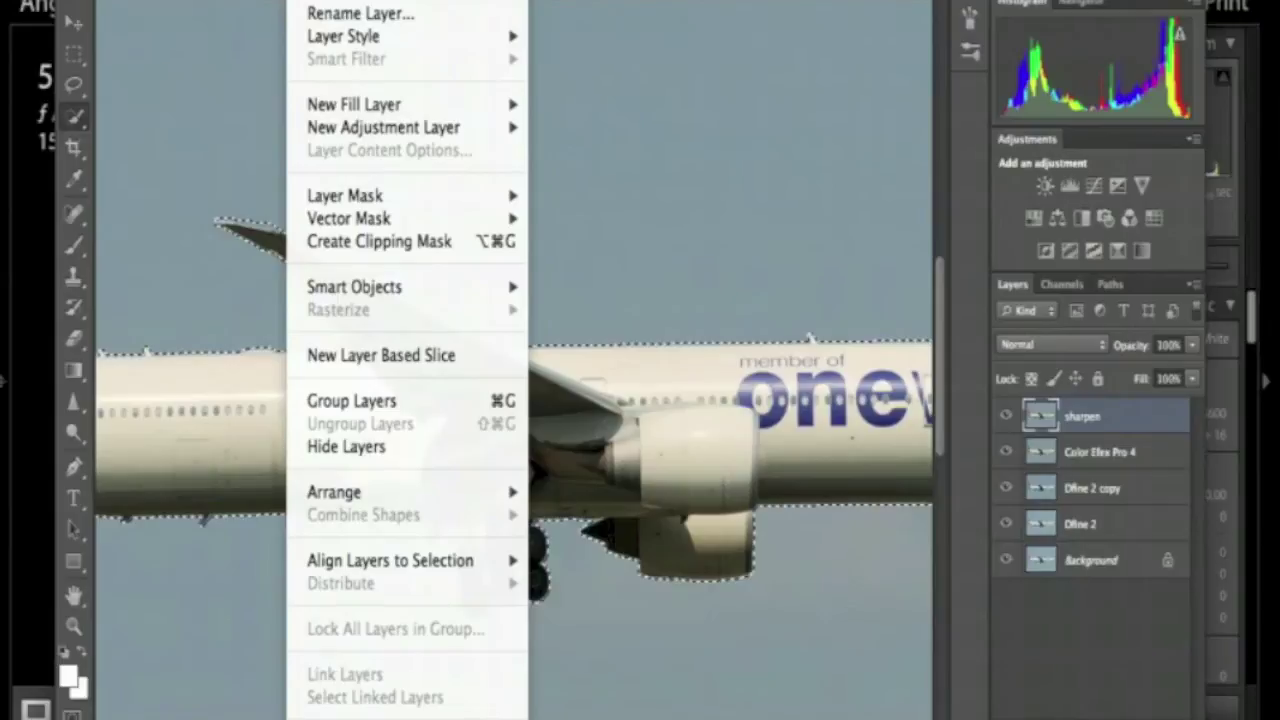
mouse_move(400, 1)
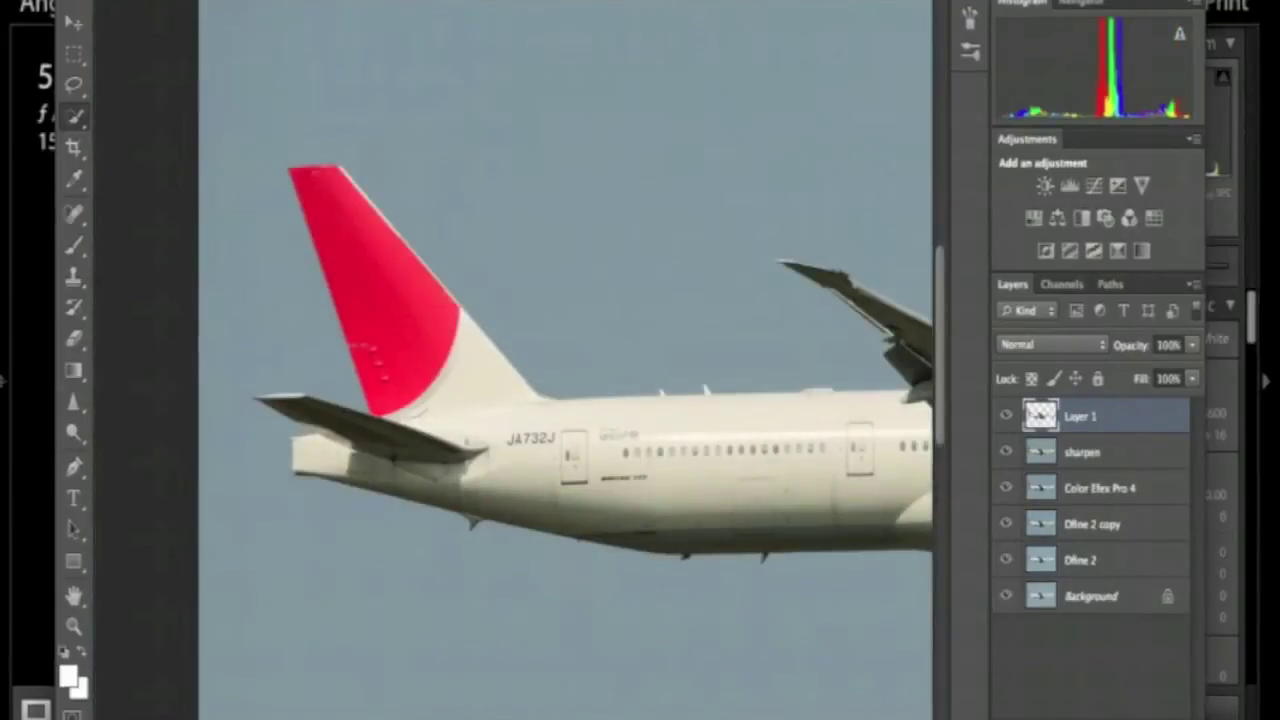
In Image Size, enter a pixel width of 3500 with proportions constrained.
left_click(250, 1)
left_click(300, 104)
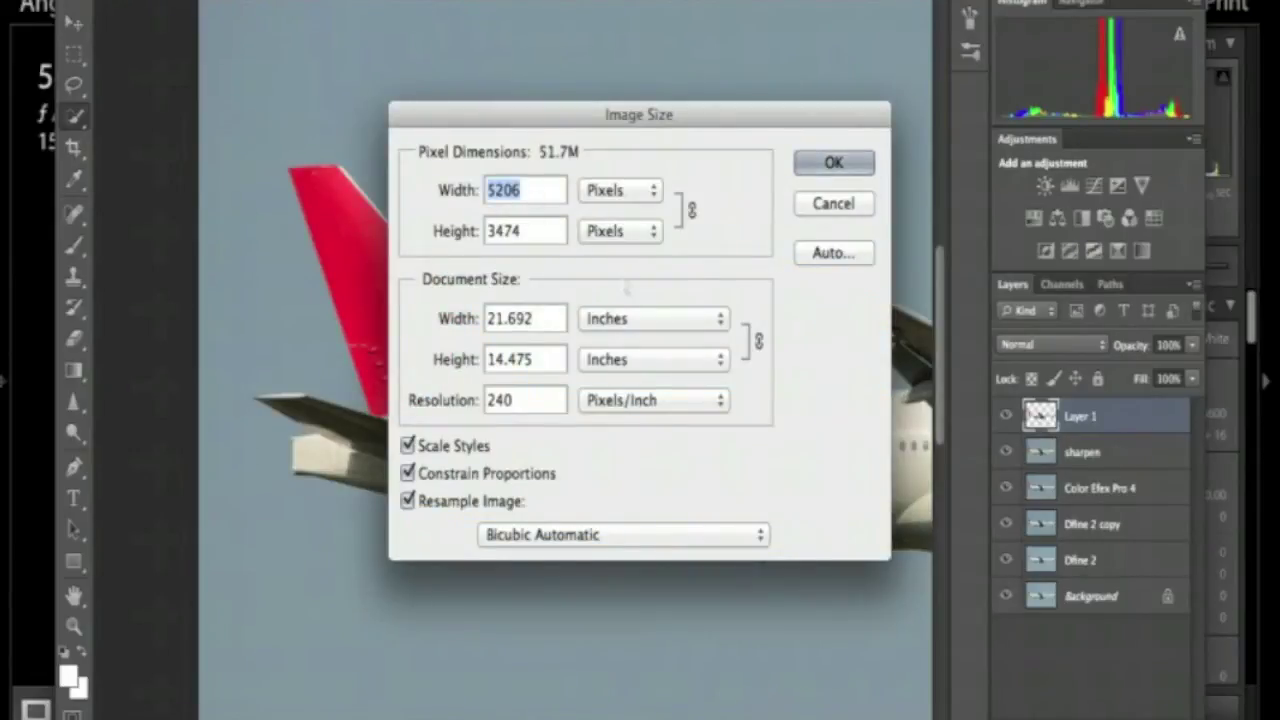
type("3")
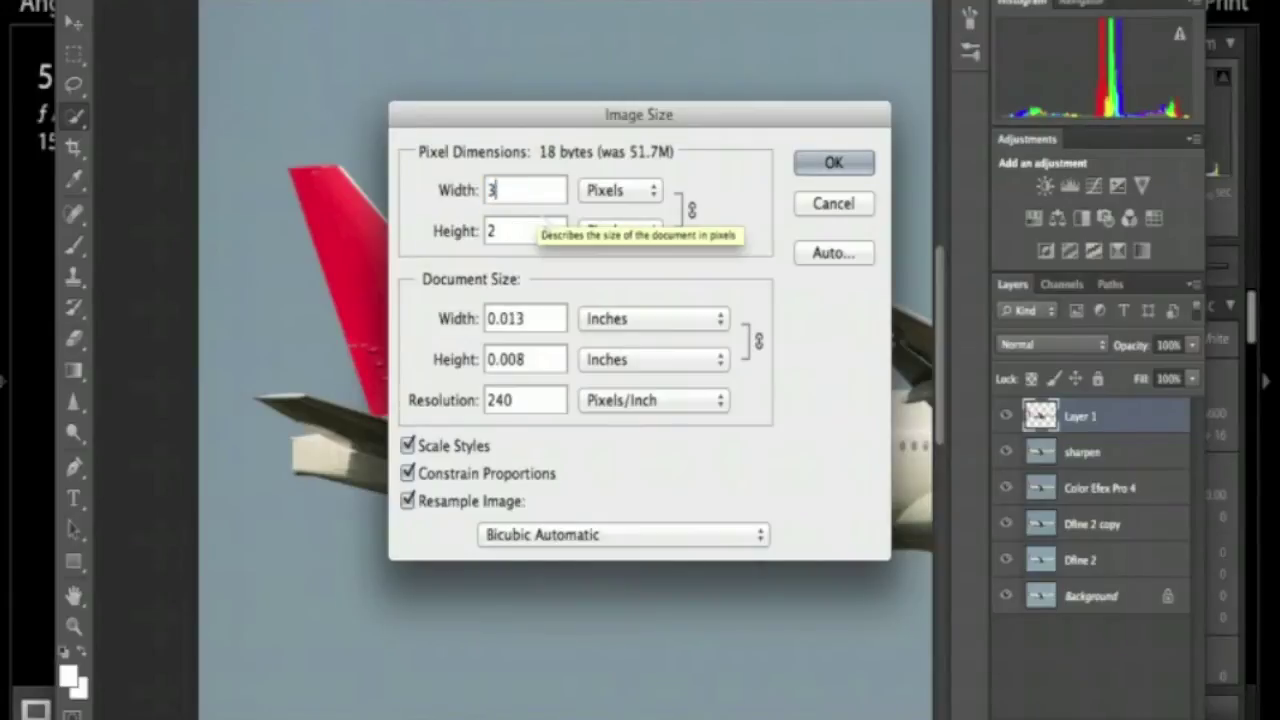
type("500")
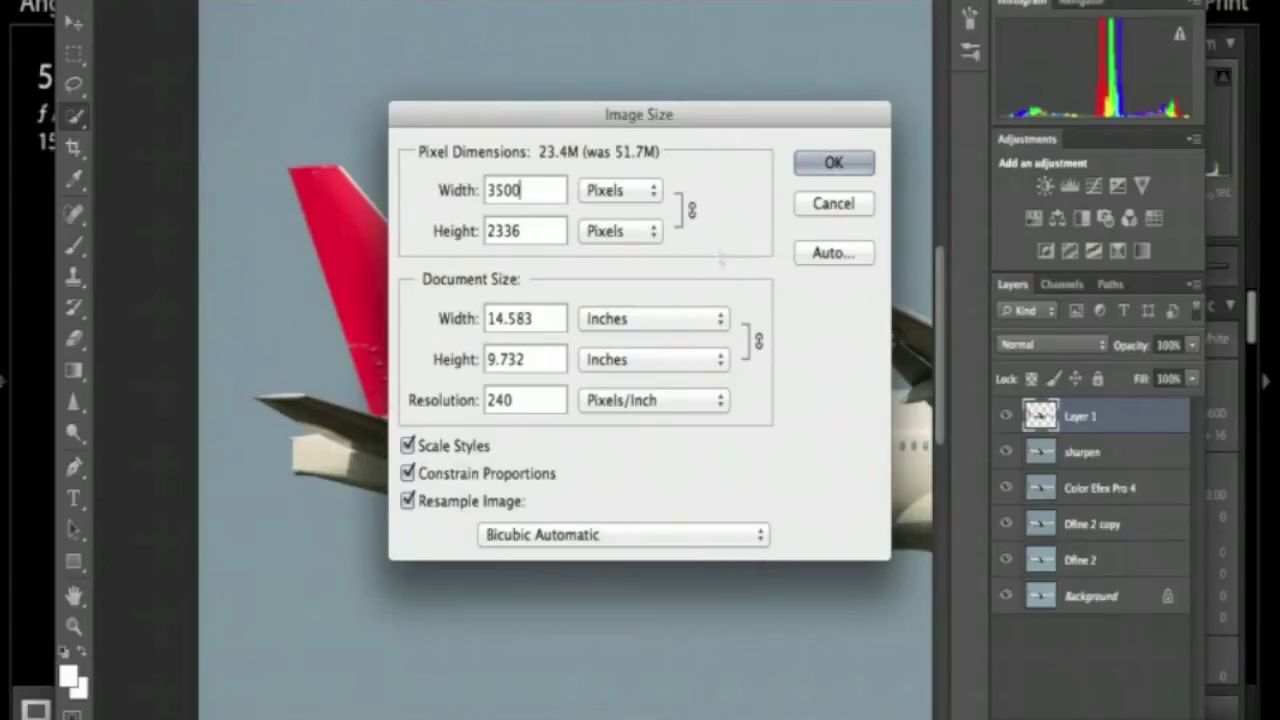
Apply the resize to 3500 × 2336 pixels.
key("Return")
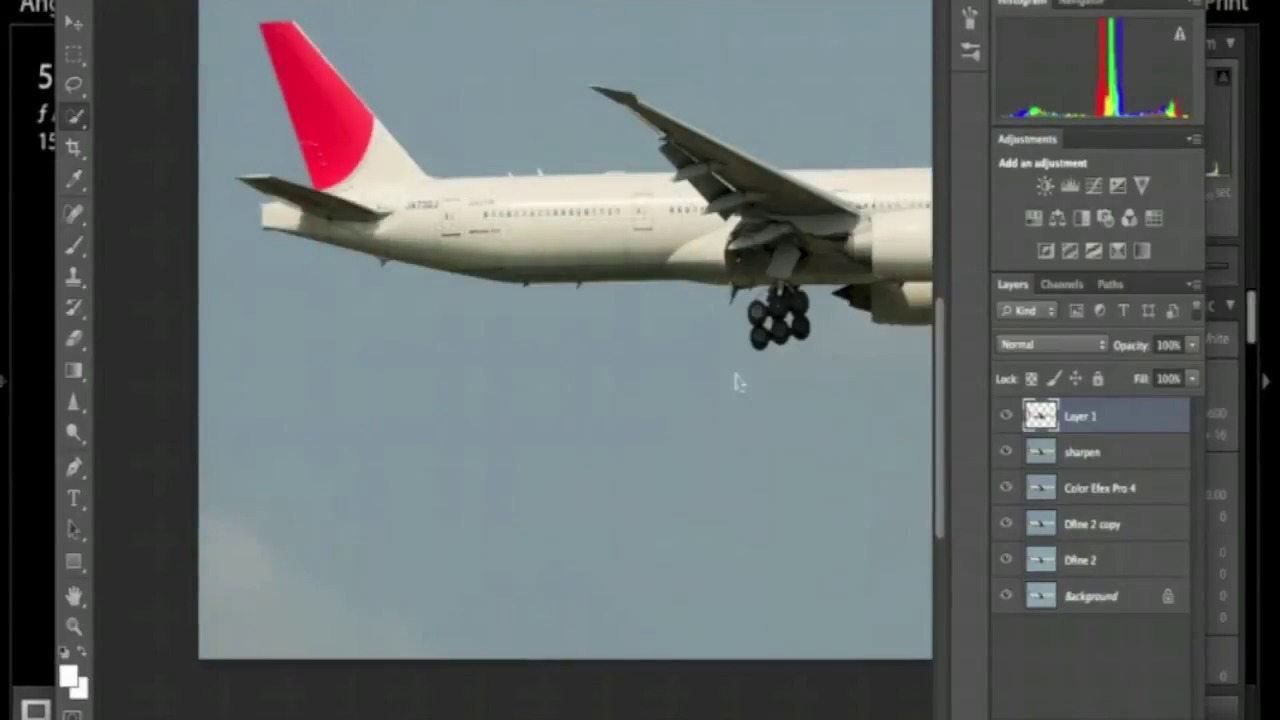
scroll(737, 380, "up", 3)
scroll(737, 380, "right", 3)
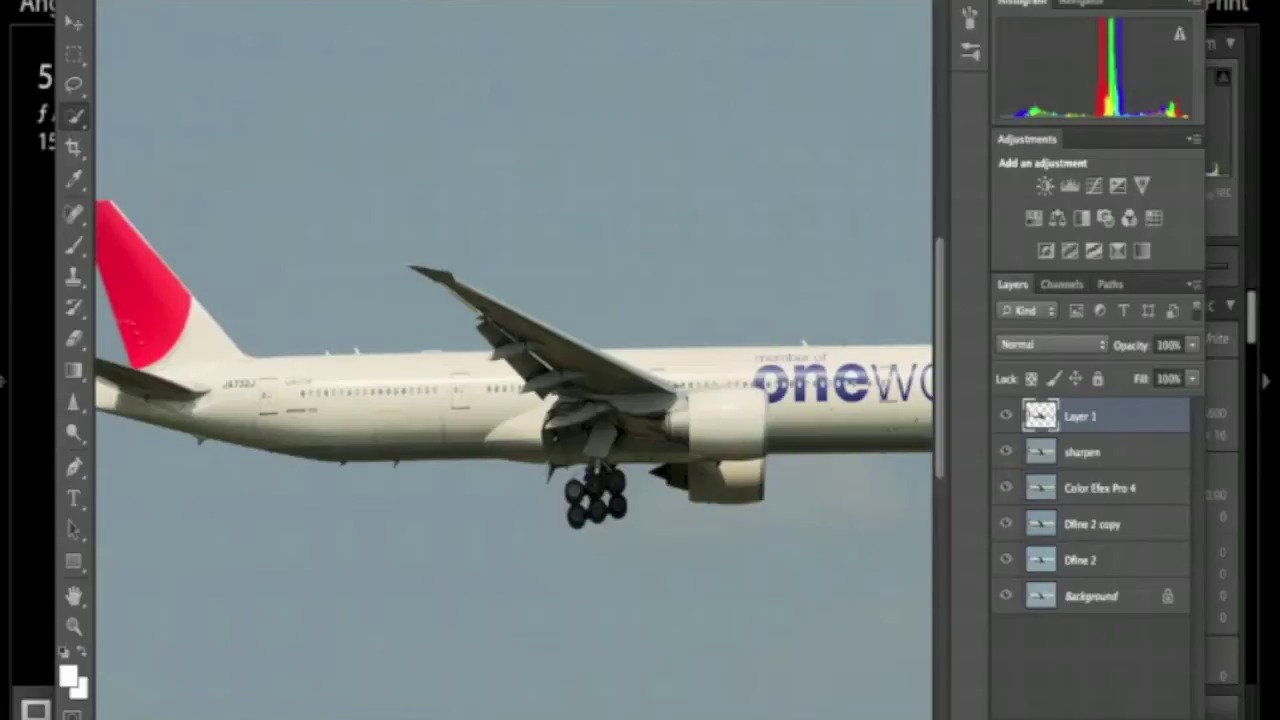
Zoom in and pan over the wing, engine, nose and oneworld lettering.
key("ctrl+plus")
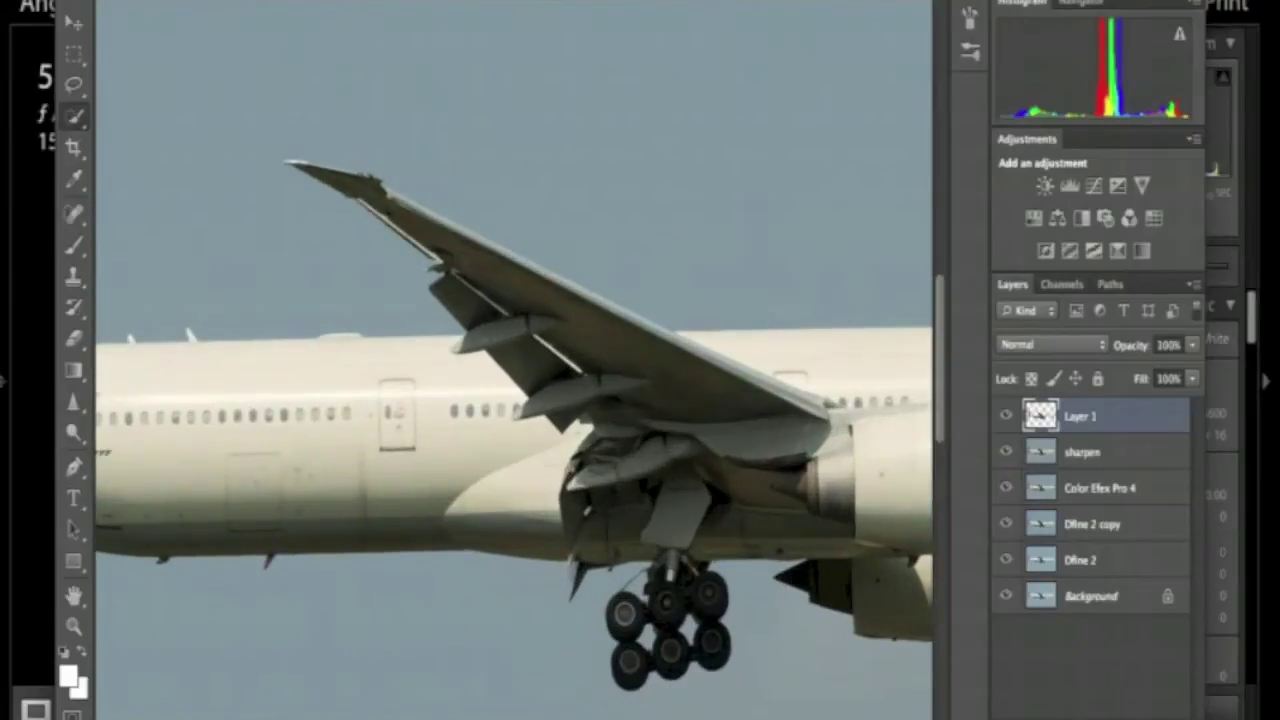
scroll(515, 390, "down", 4)
scroll(515, 390, "right", 10)
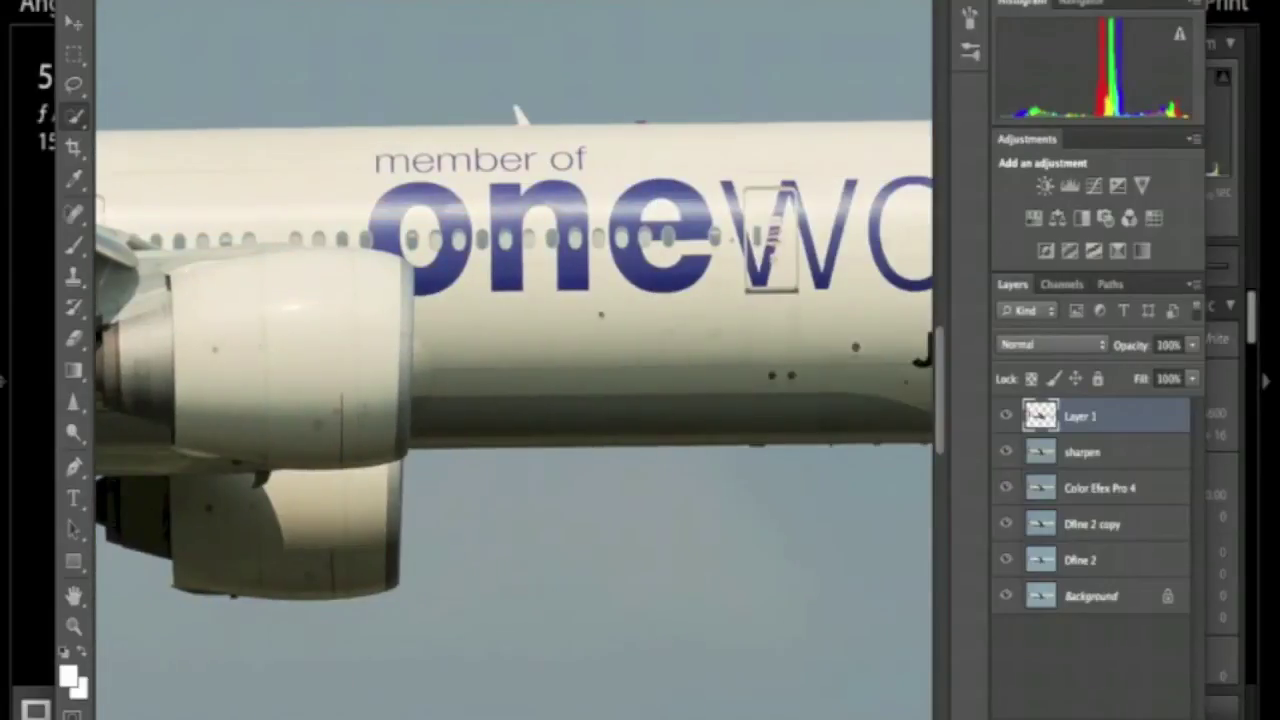
scroll(514, 353, "right", 8)
scroll(514, 360, "right", 8)
scroll(514, 360, "left", 8)
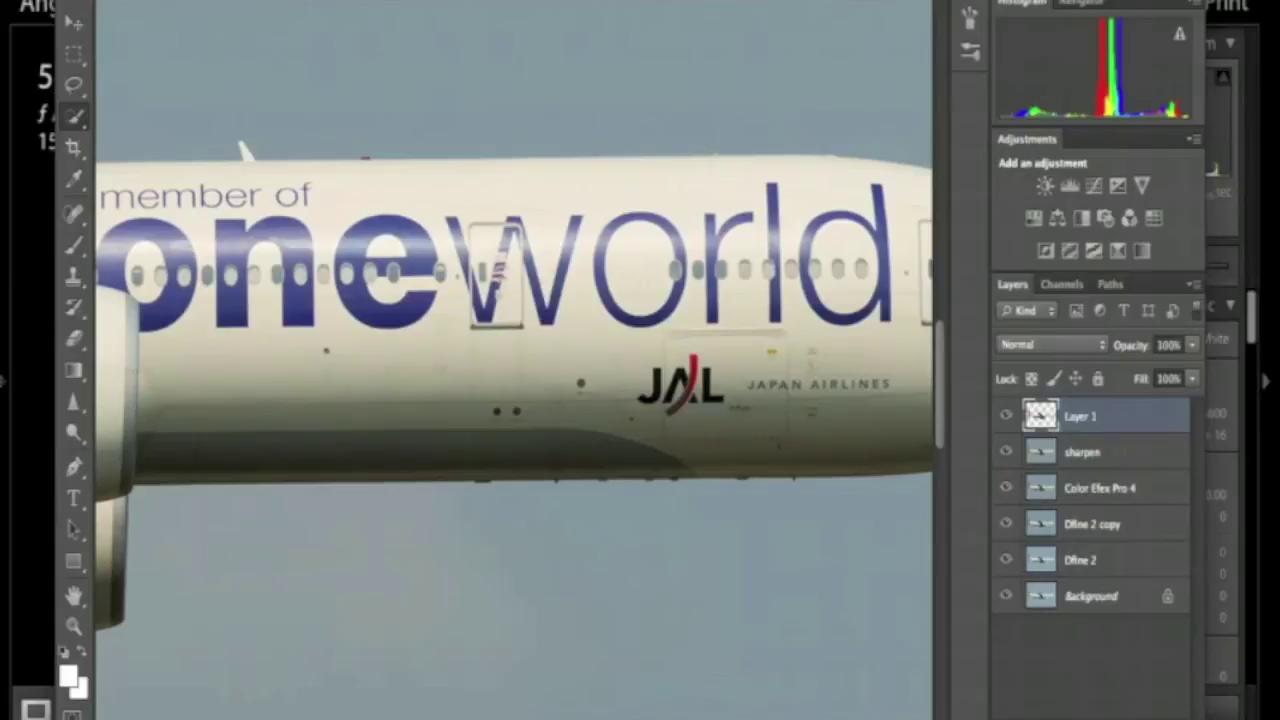
Set Smart Sharpen to remove Lens Blur with More Accurate enabled.
left_click(478, 2)
mouse_move(540, 264)
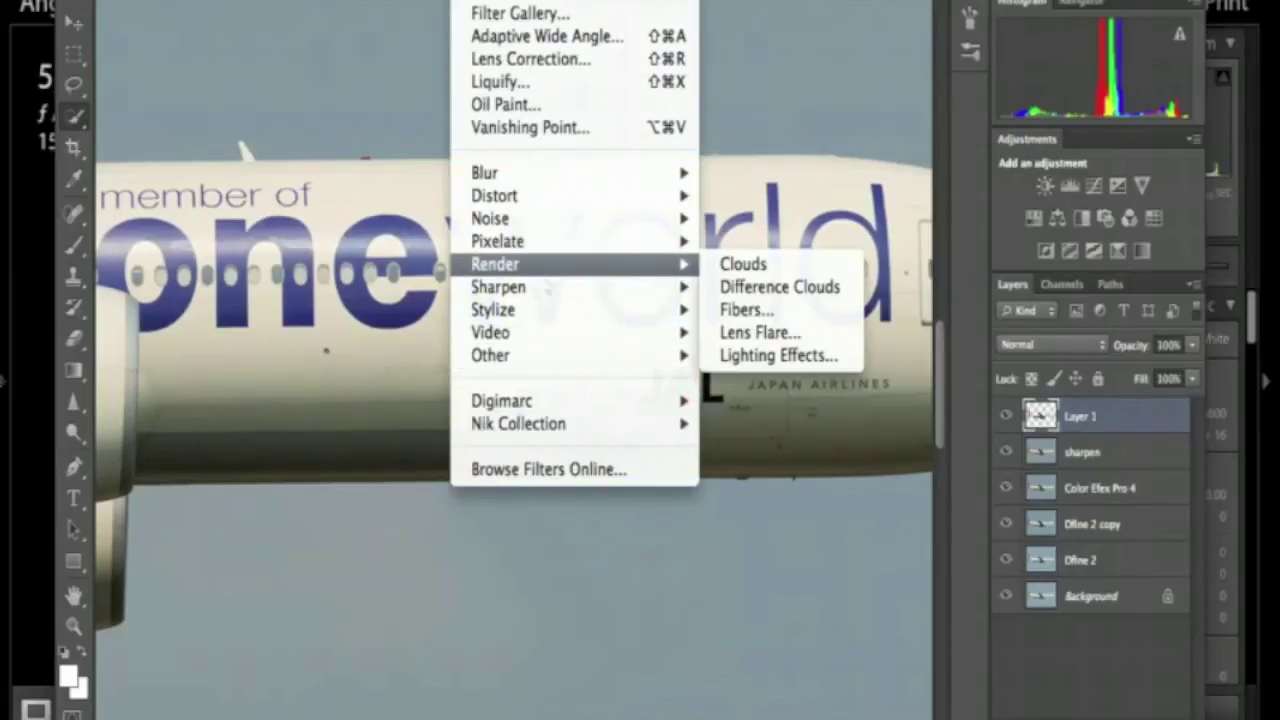
mouse_move(545, 290)
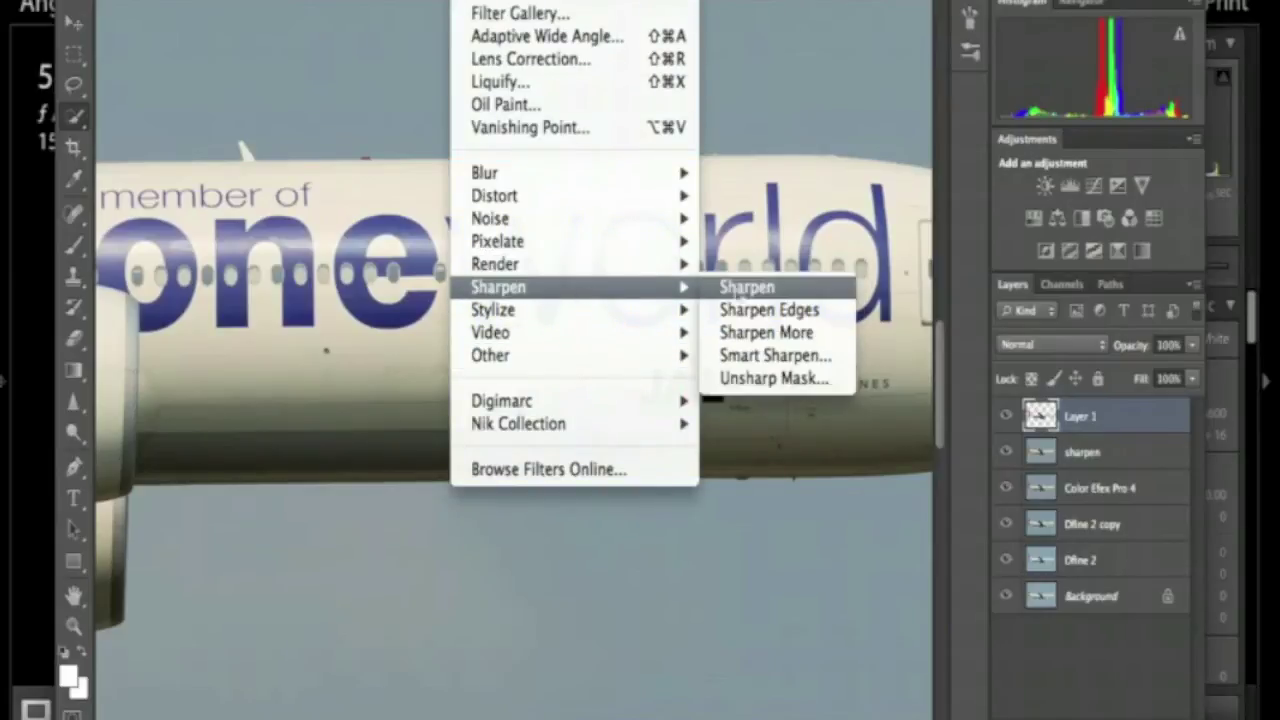
left_click(770, 355)
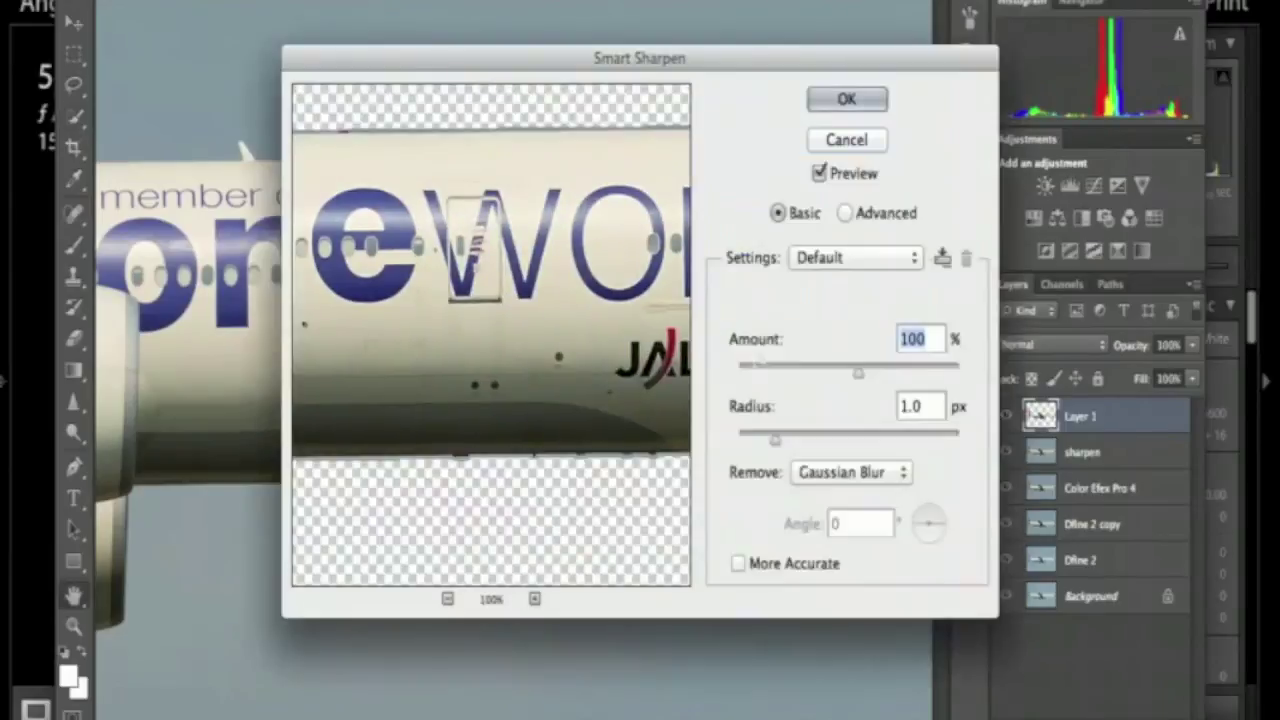
left_click(866, 472)
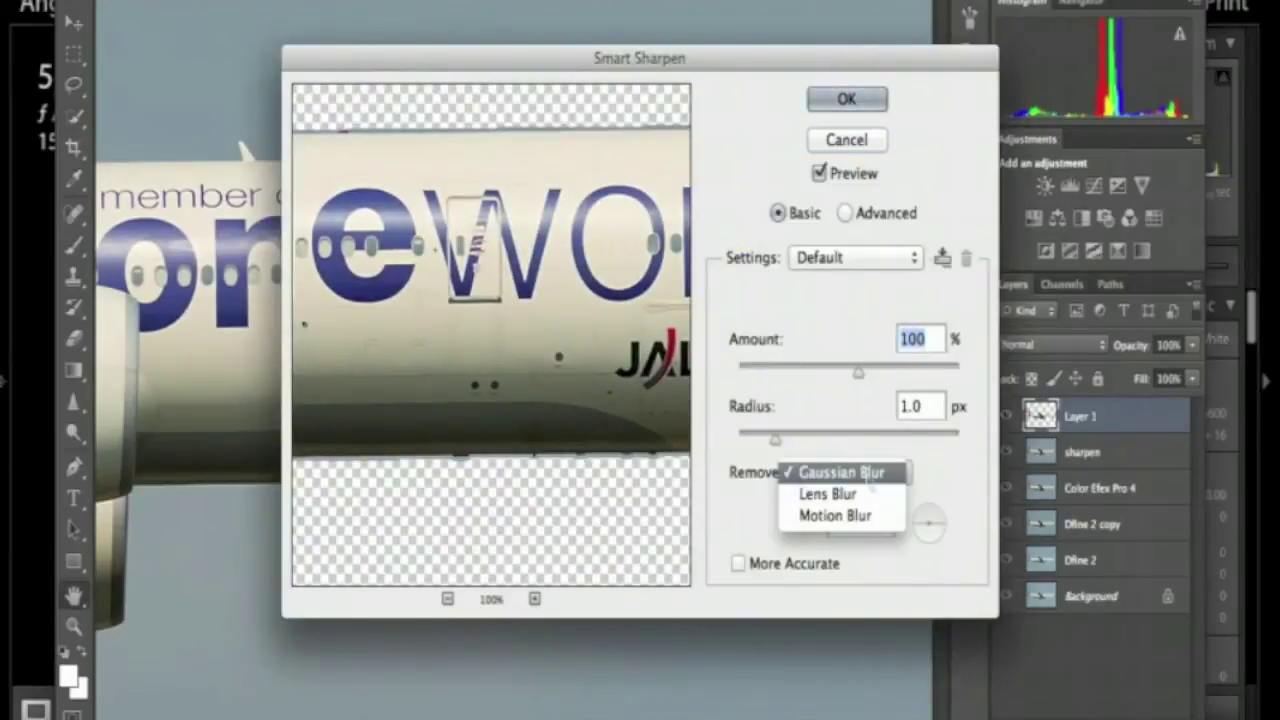
left_click(866, 494)
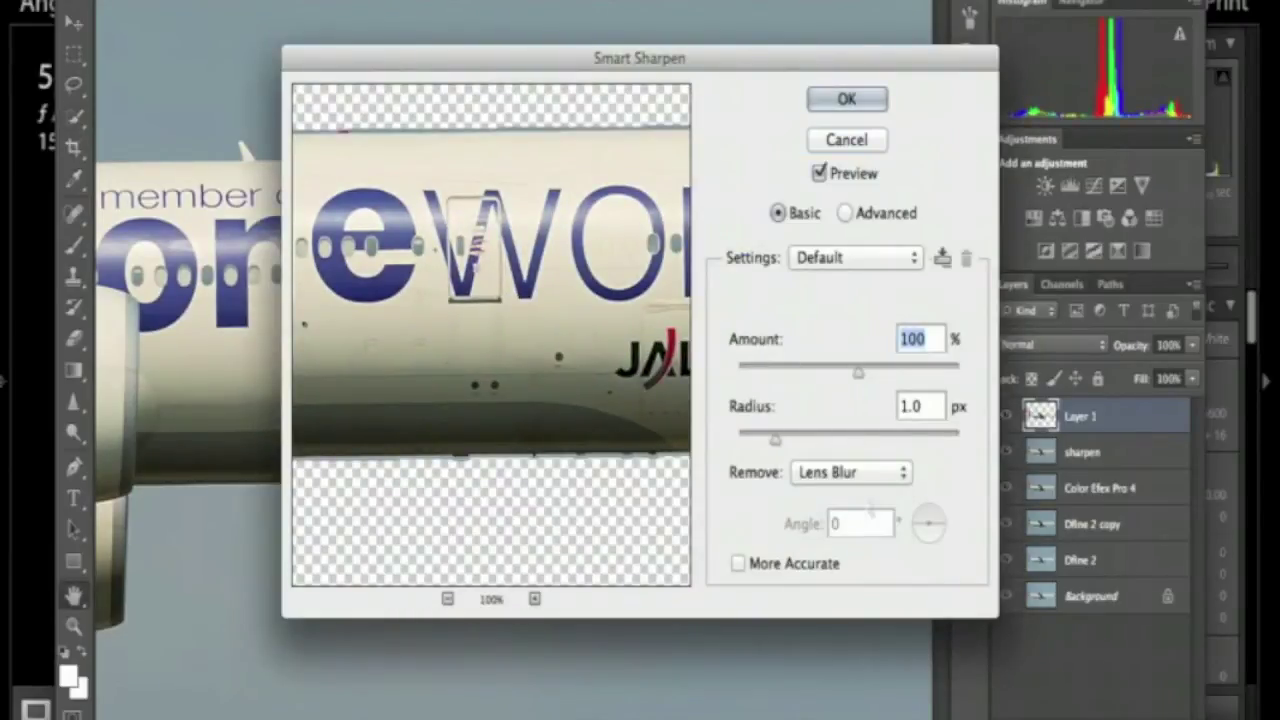
left_click(739, 563)
Preview the sharpening across the JAL logo, nose gear, wing, fuselage, tail and JA732J registration.
left_click_drag(640, 290, 347, 285)
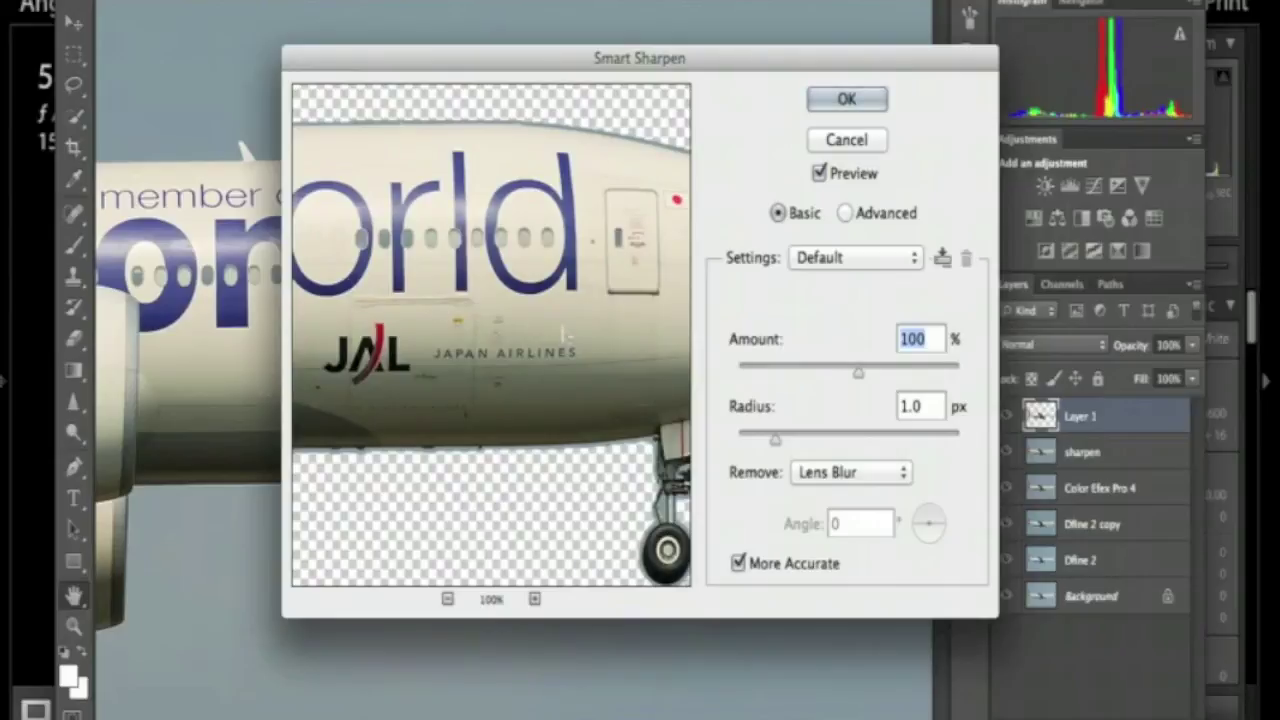
left_click_drag(562, 338, 356, 309)
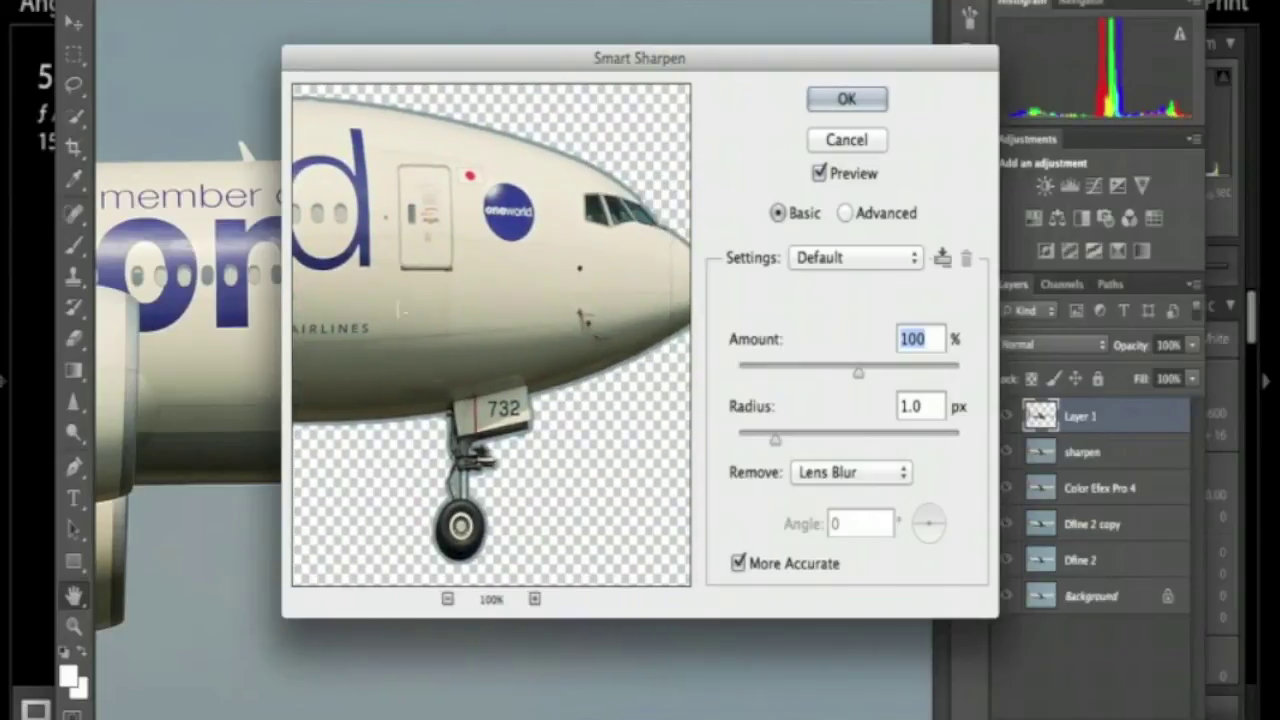
left_click_drag(494, 315, 440, 309)
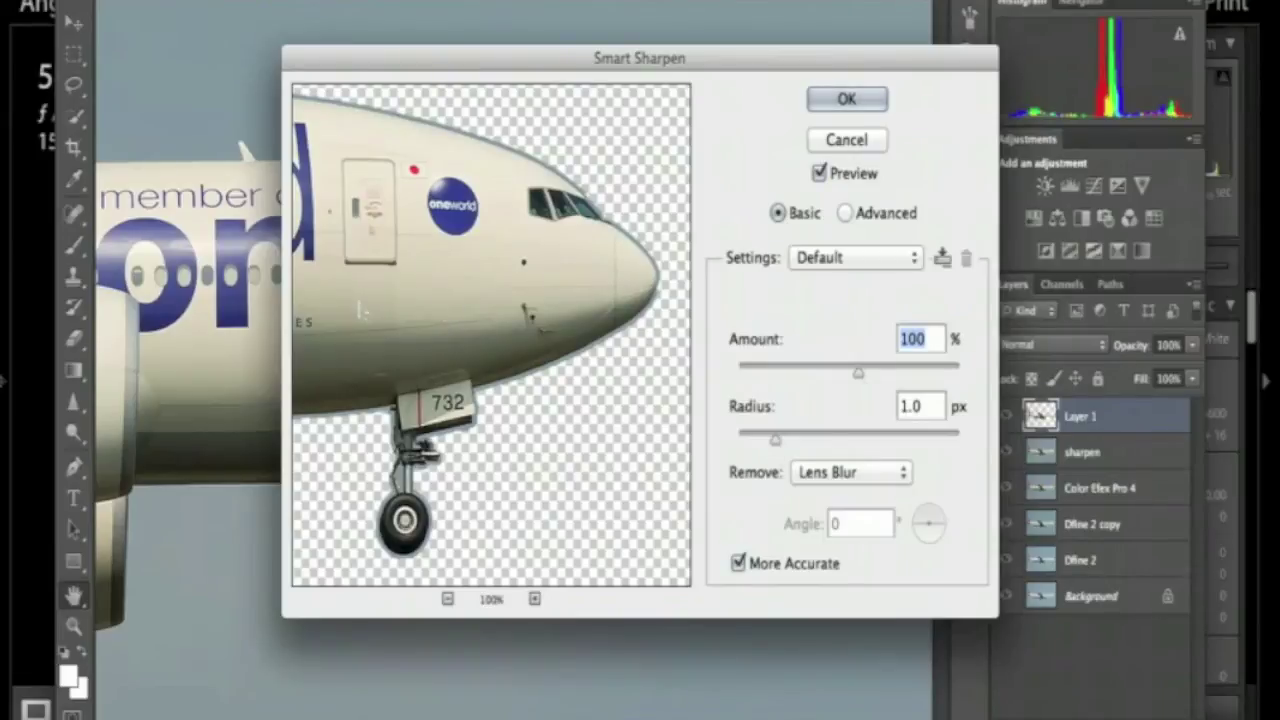
left_click_drag(362, 310, 670, 350)
left_click_drag(330, 320, 520, 300)
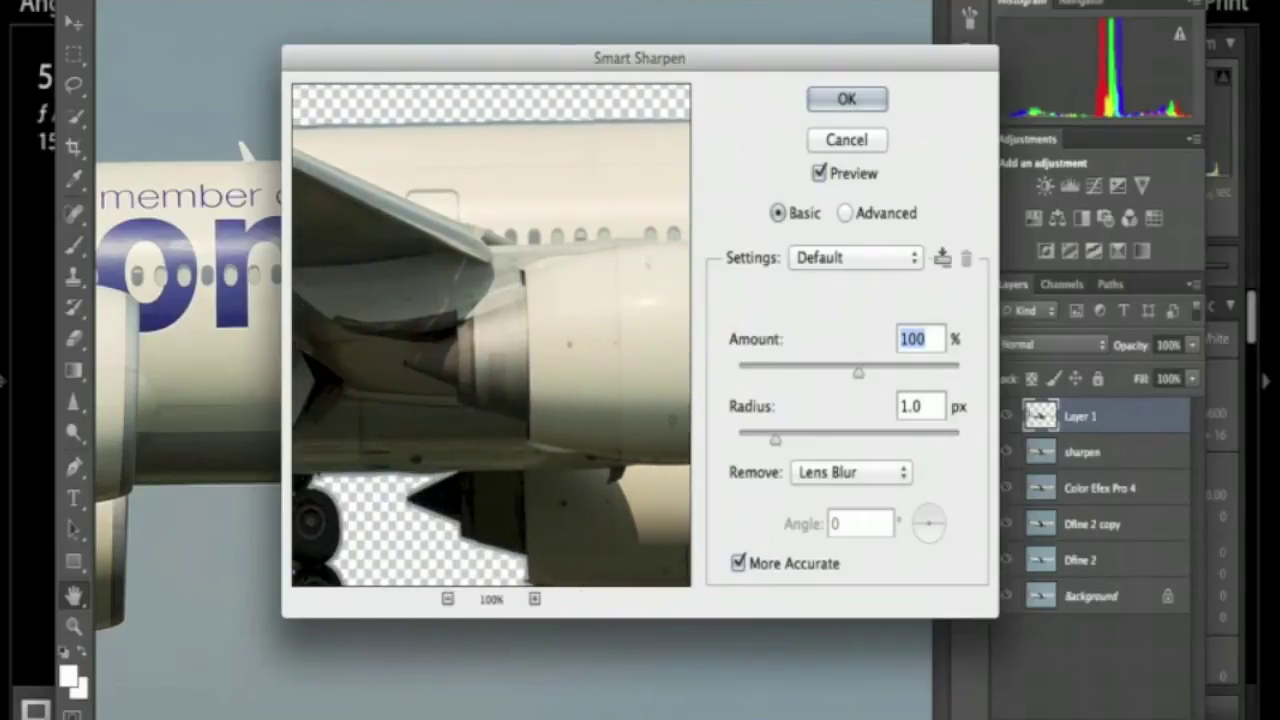
left_click_drag(366, 249, 609, 254)
left_click_drag(415, 313, 620, 313)
left_click_drag(330, 300, 560, 300)
left_click_drag(350, 270, 450, 330)
left_click_drag(350, 300, 540, 305)
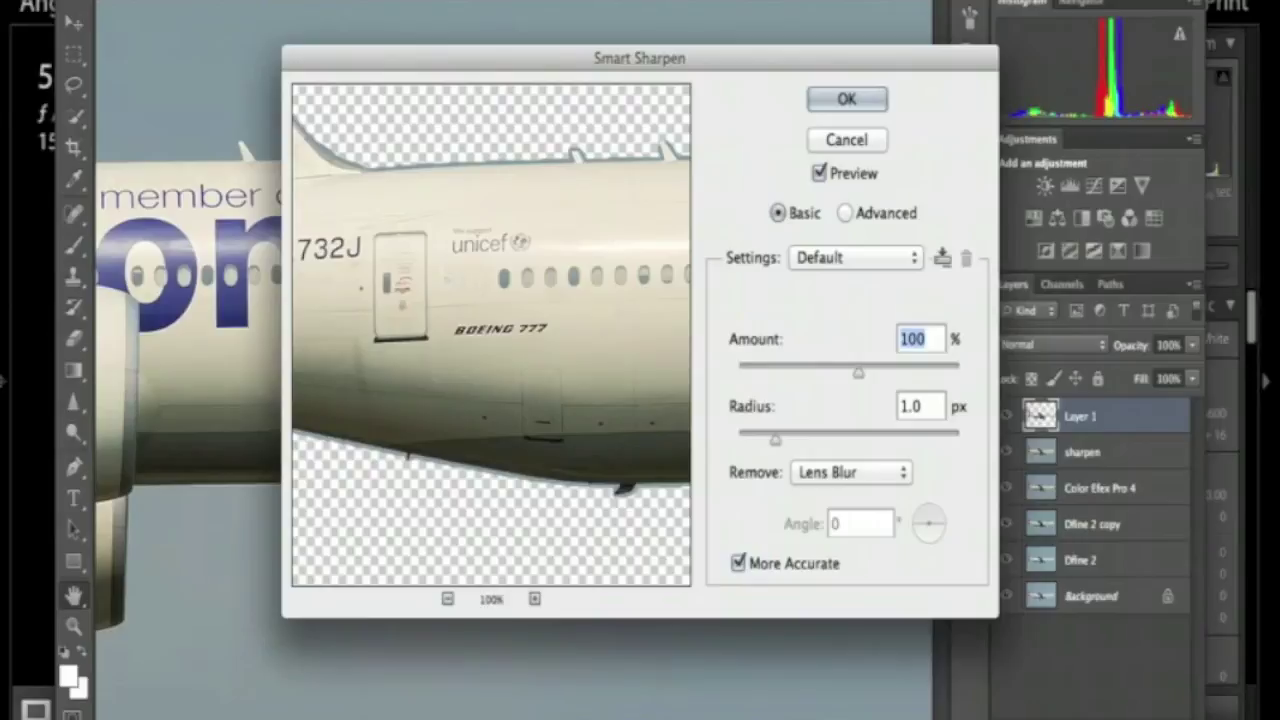
left_click_drag(350, 300, 555, 300)
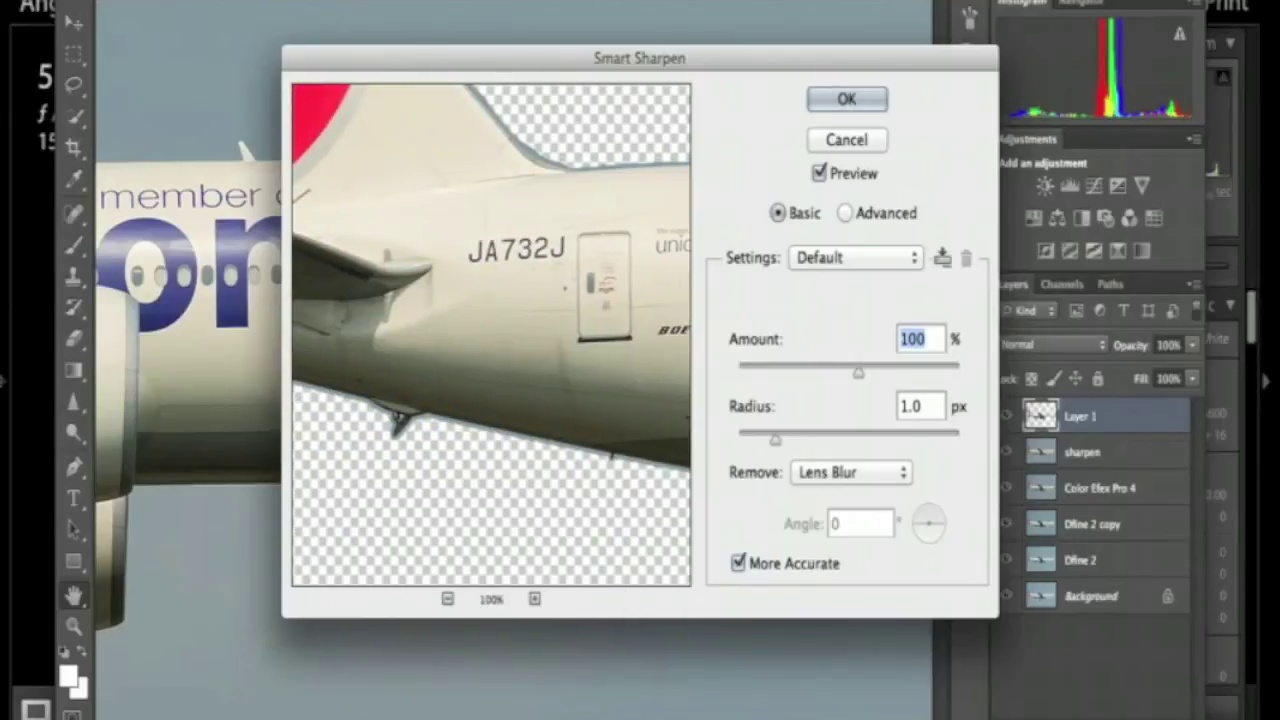
left_click_drag(400, 300, 544, 445)
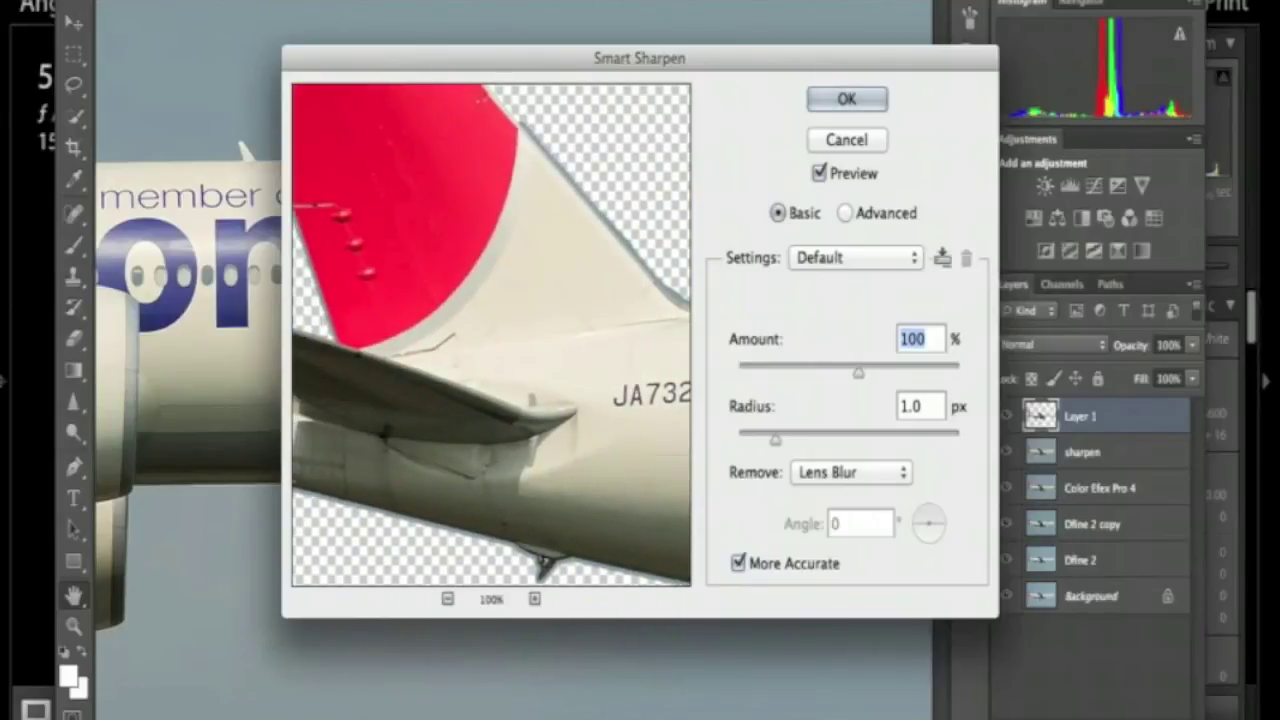
left_click_drag(560, 400, 427, 302)
left_click_drag(606, 386, 434, 378)
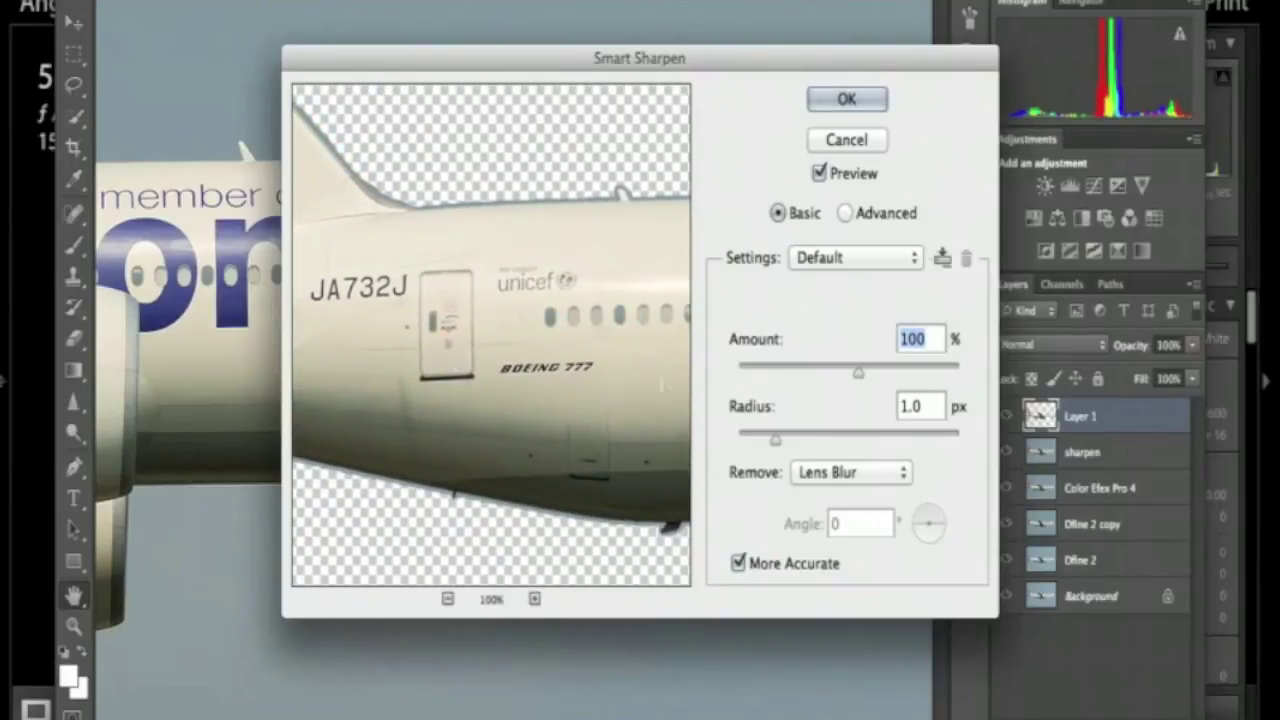
Lower Amount to 75% at 1.0 px radius, recheck the preview, and apply.
left_click_drag(869, 384, 838, 384)
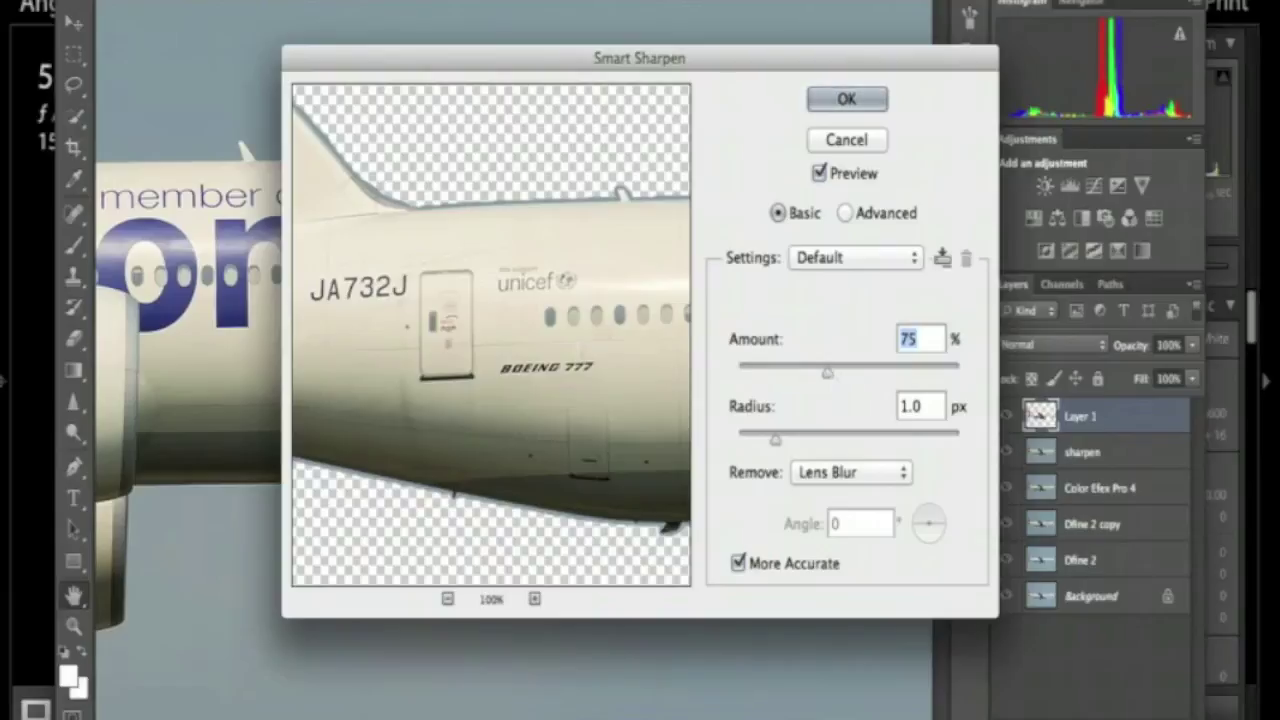
left_click(270, 343)
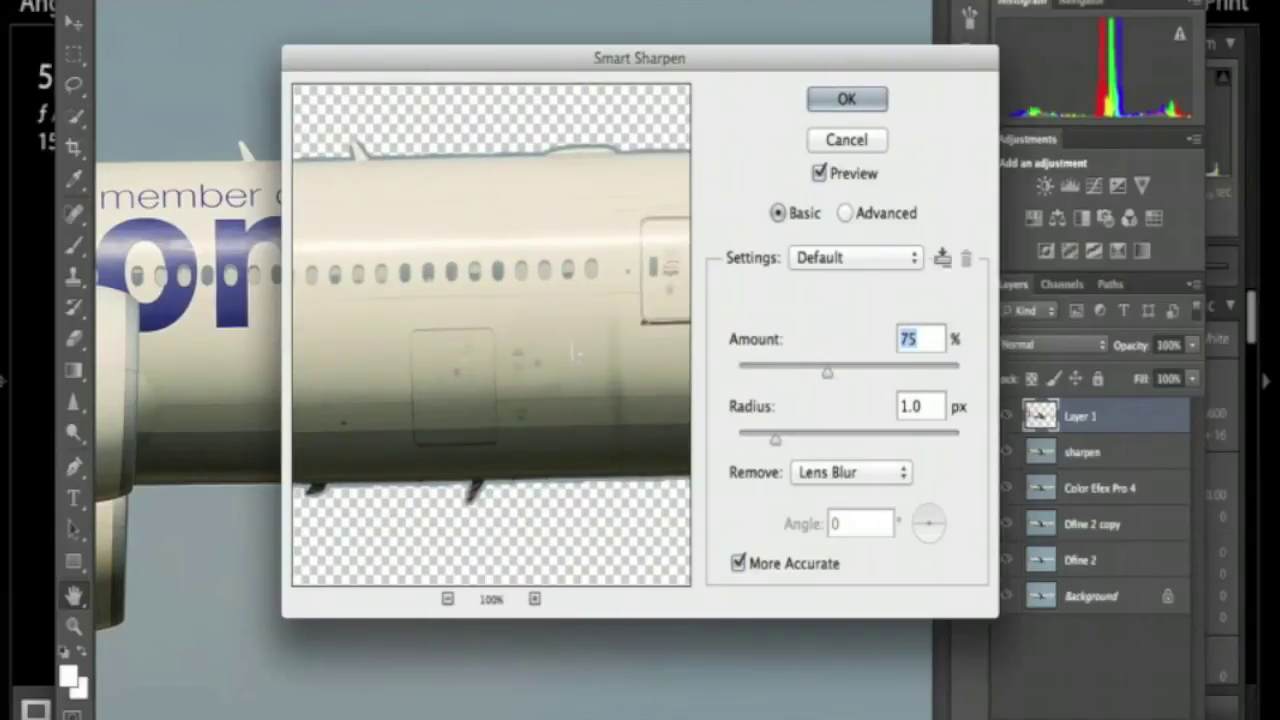
left_click_drag(504, 347, 406, 242)
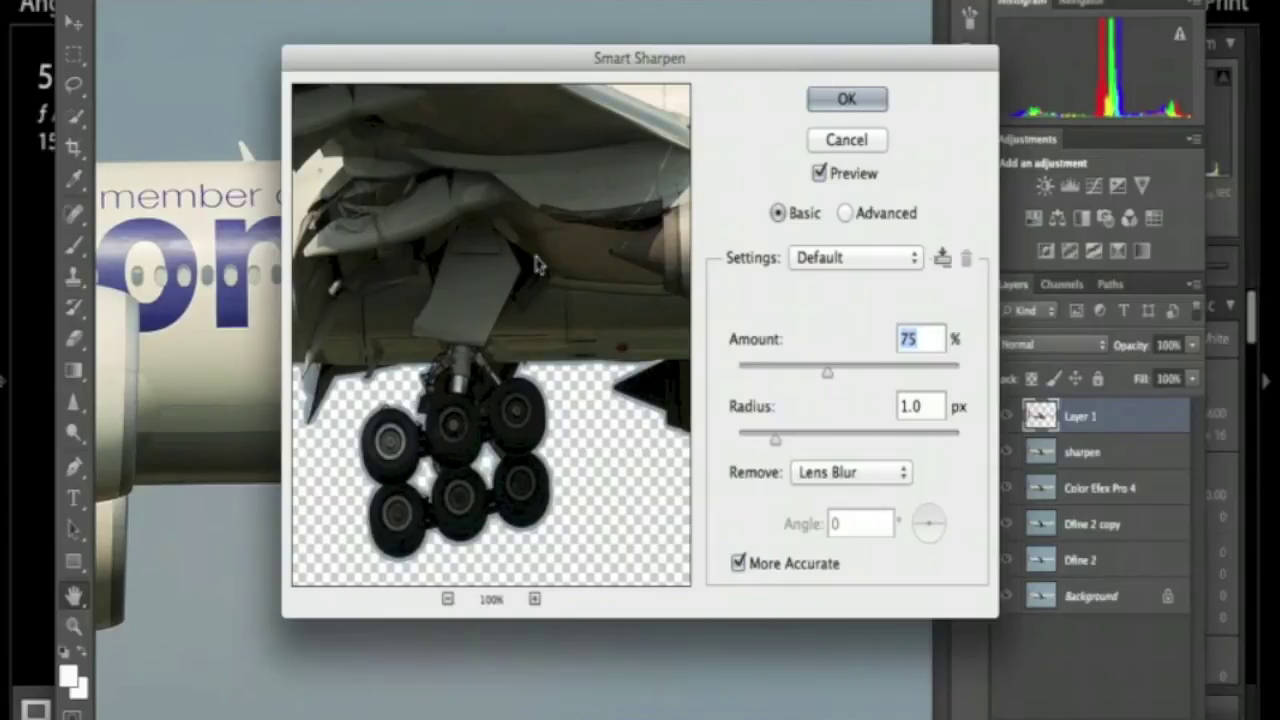
left_click_drag(551, 240, 238, 322)
left_click(245, 350)
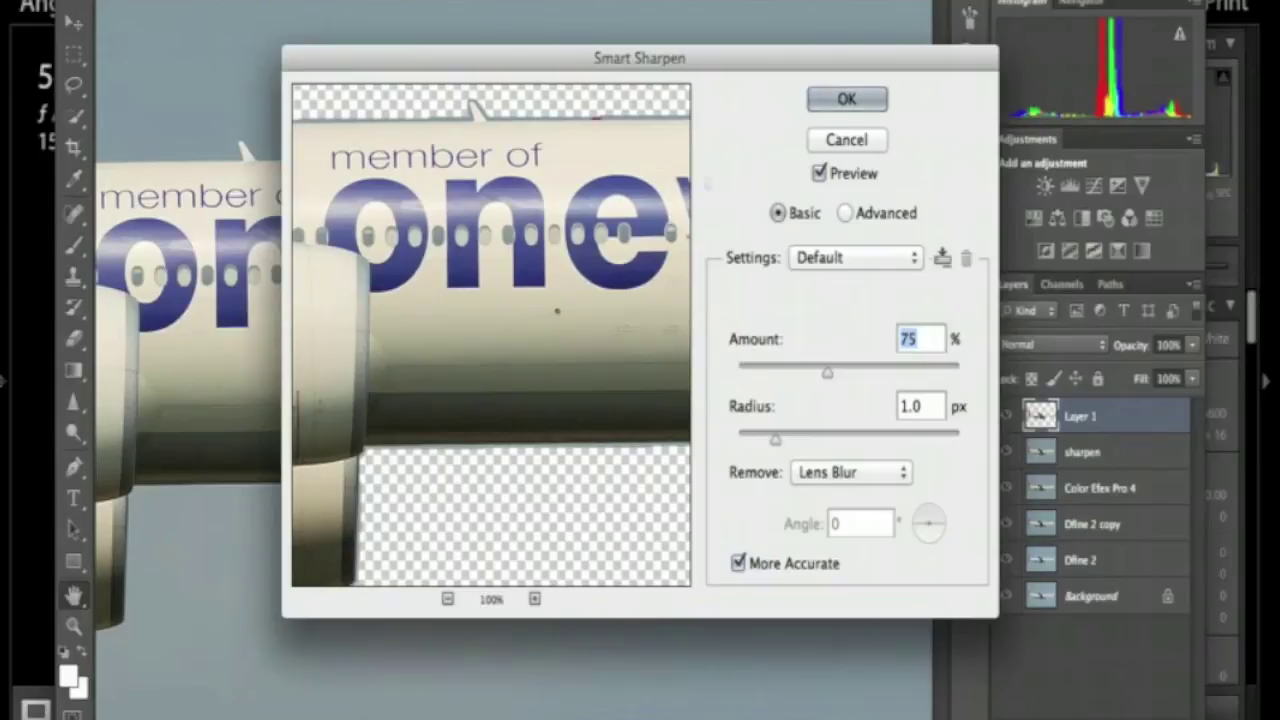
left_click(852, 104)
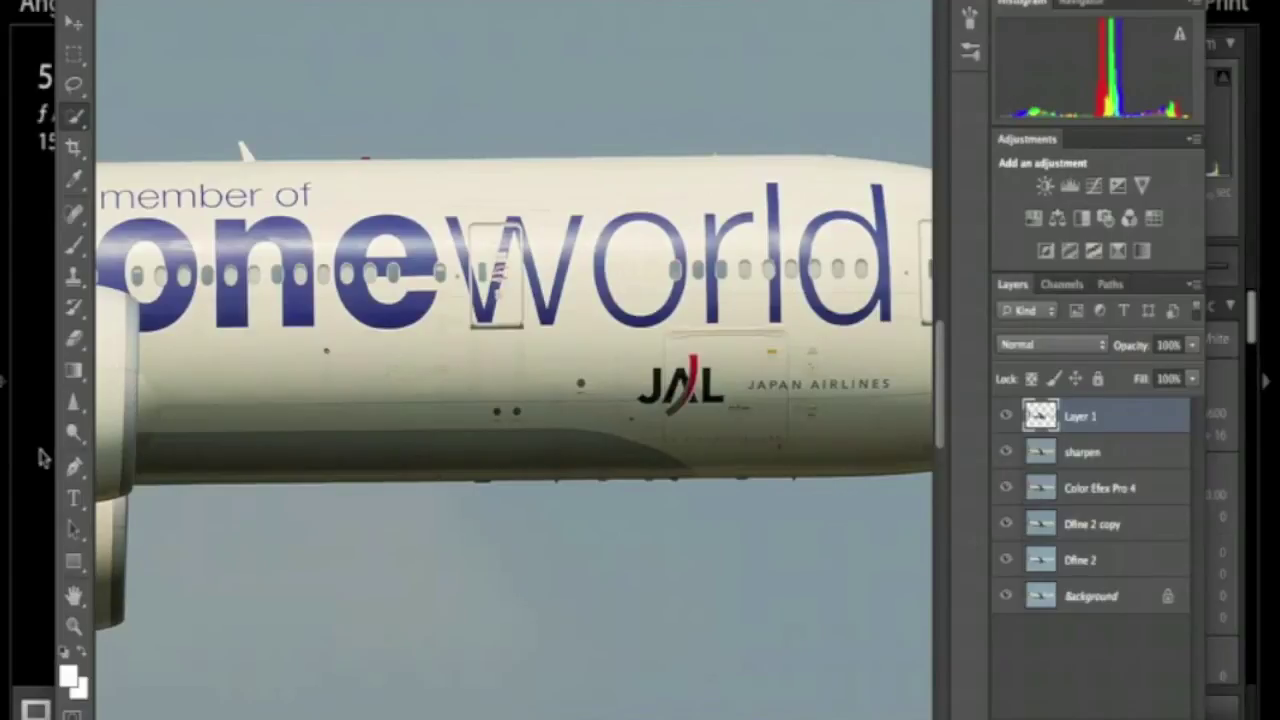
Select the Eraser tool and scroll right to the plane's nose and nose gear.
left_click(78, 342)
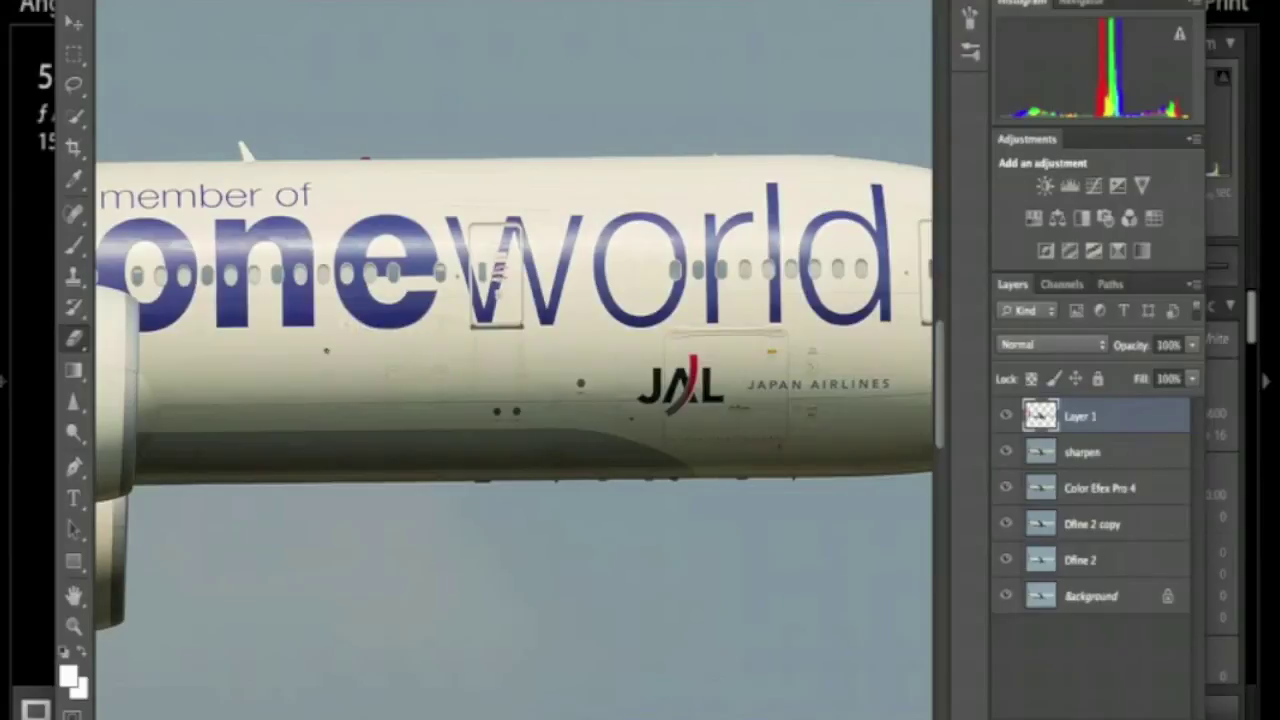
scroll(437, 370, "right", 5)
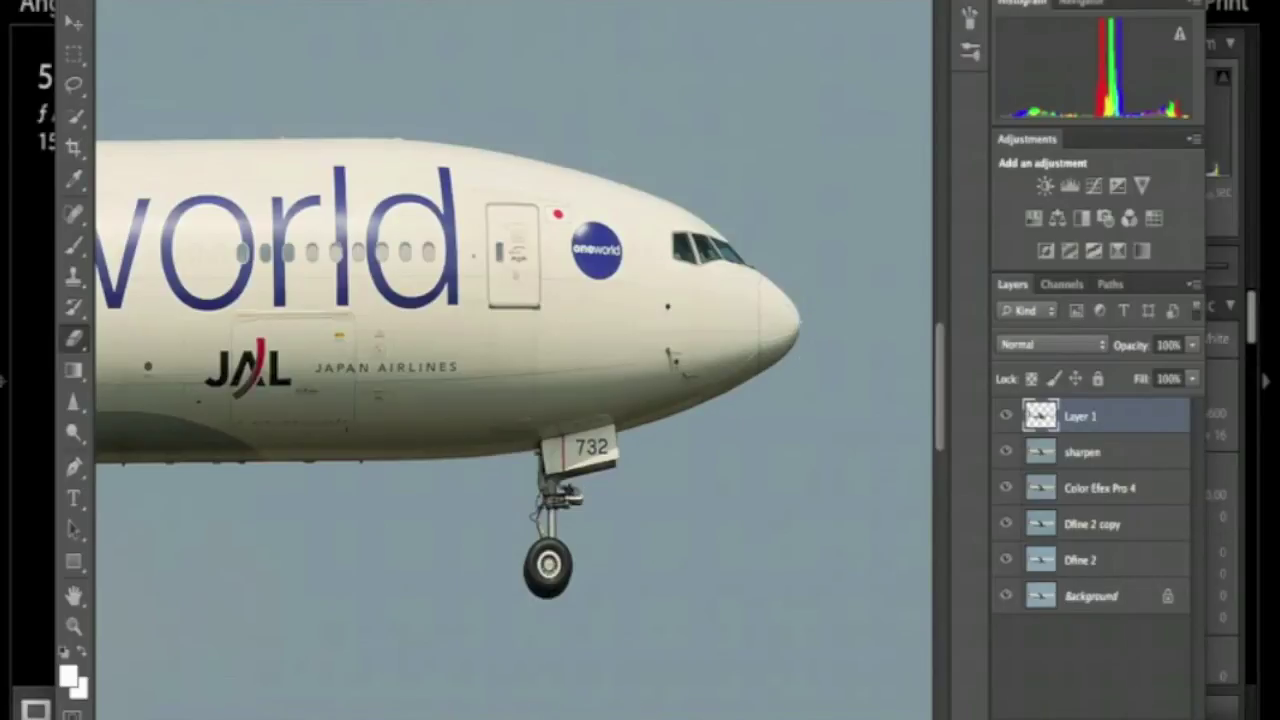
Scroll the view left, back to the engine and oneworld lettering.
scroll(517, 486, "left", 5)
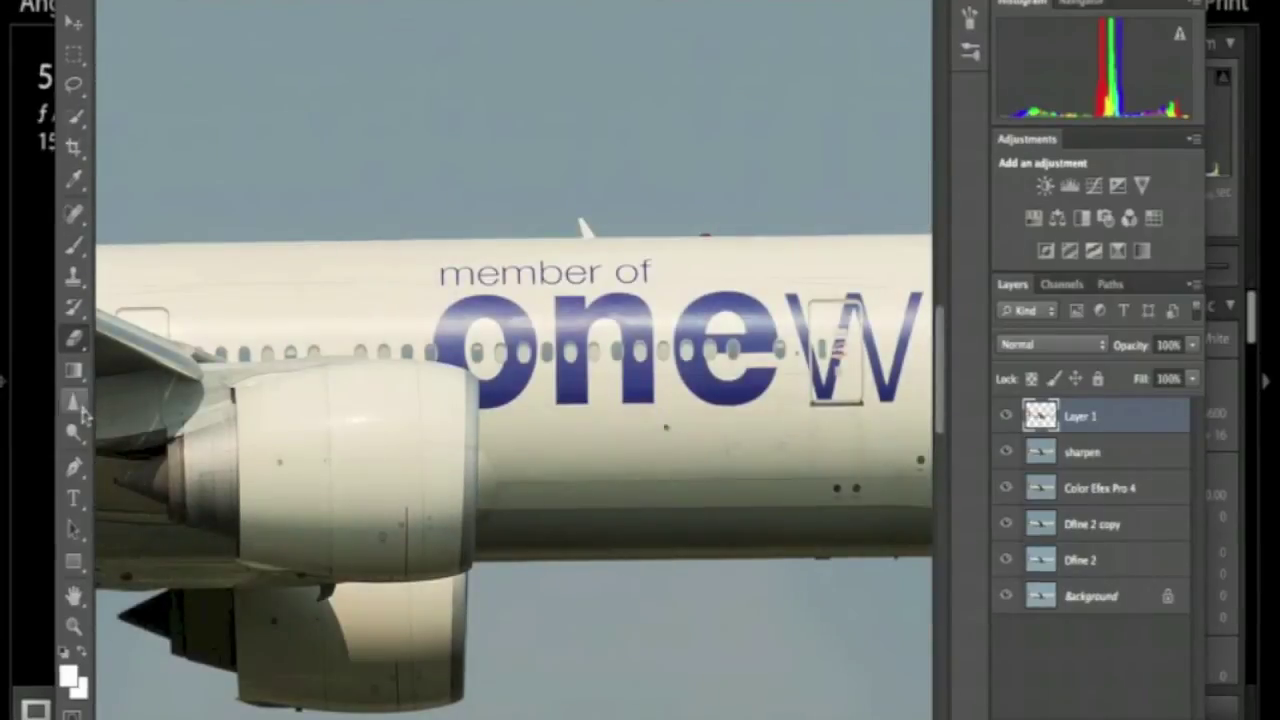
Switch from the eraser to the Sharpen tool and pan over to the wing and landing gear.
left_click(80, 409)
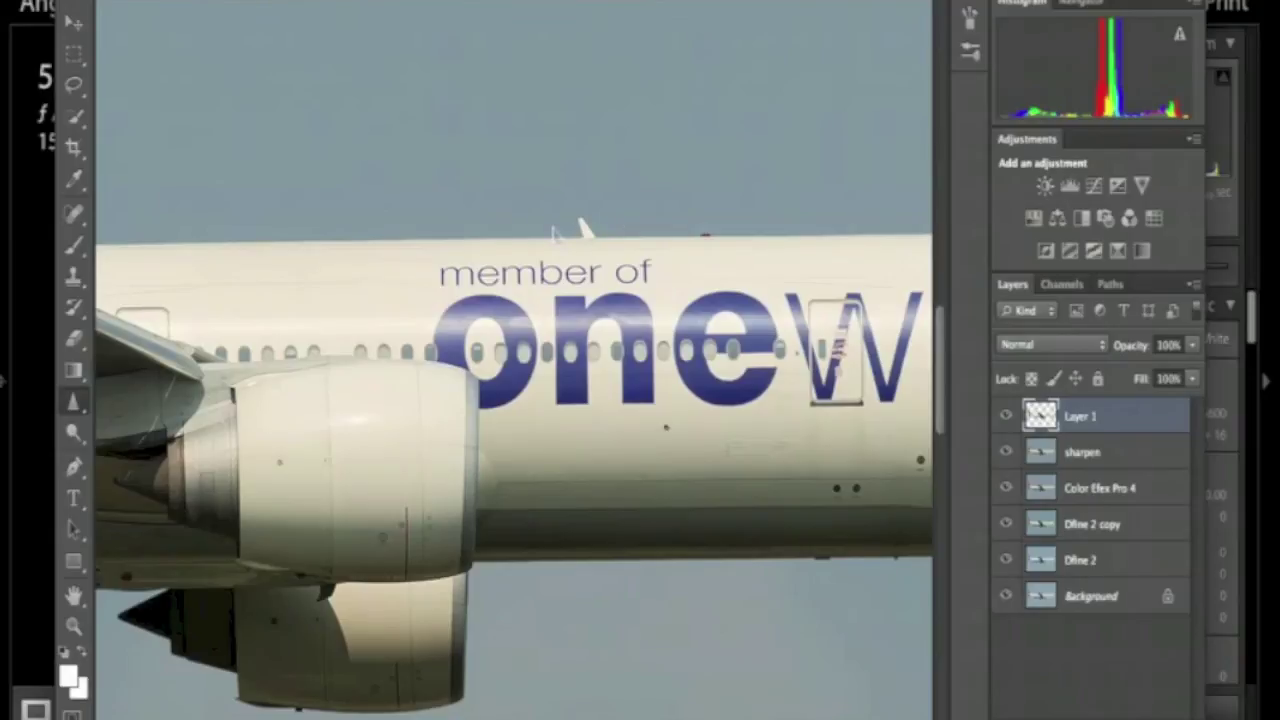
scroll(553, 232, "left", 3)
scroll(553, 232, "right", 10)
scroll(553, 232, "down", 4)
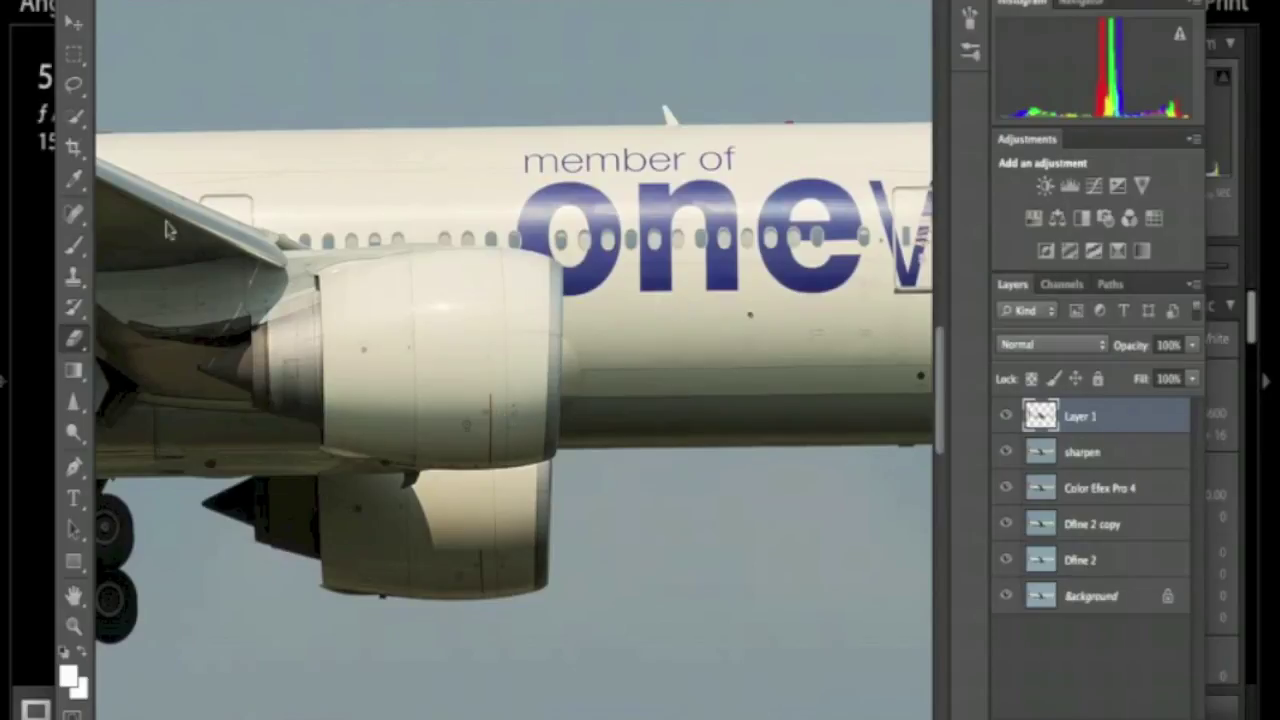
left_click(73, 401)
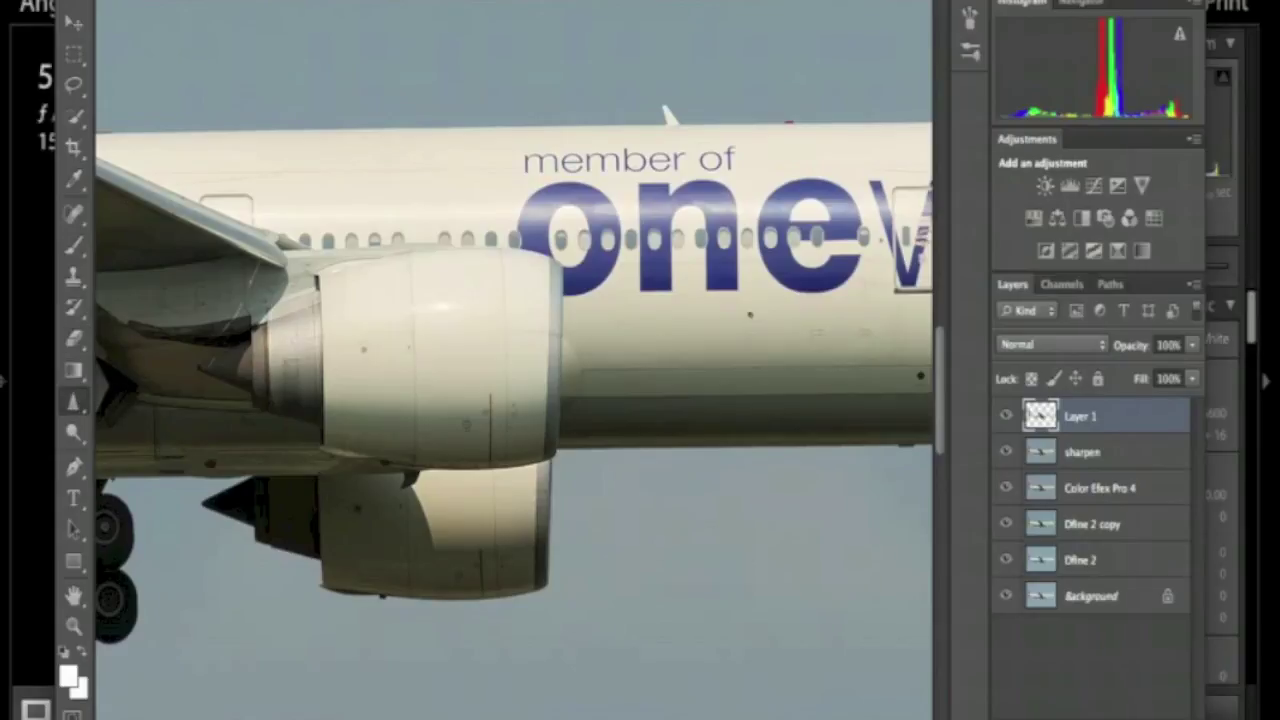
scroll(325, 410, "left", 5)
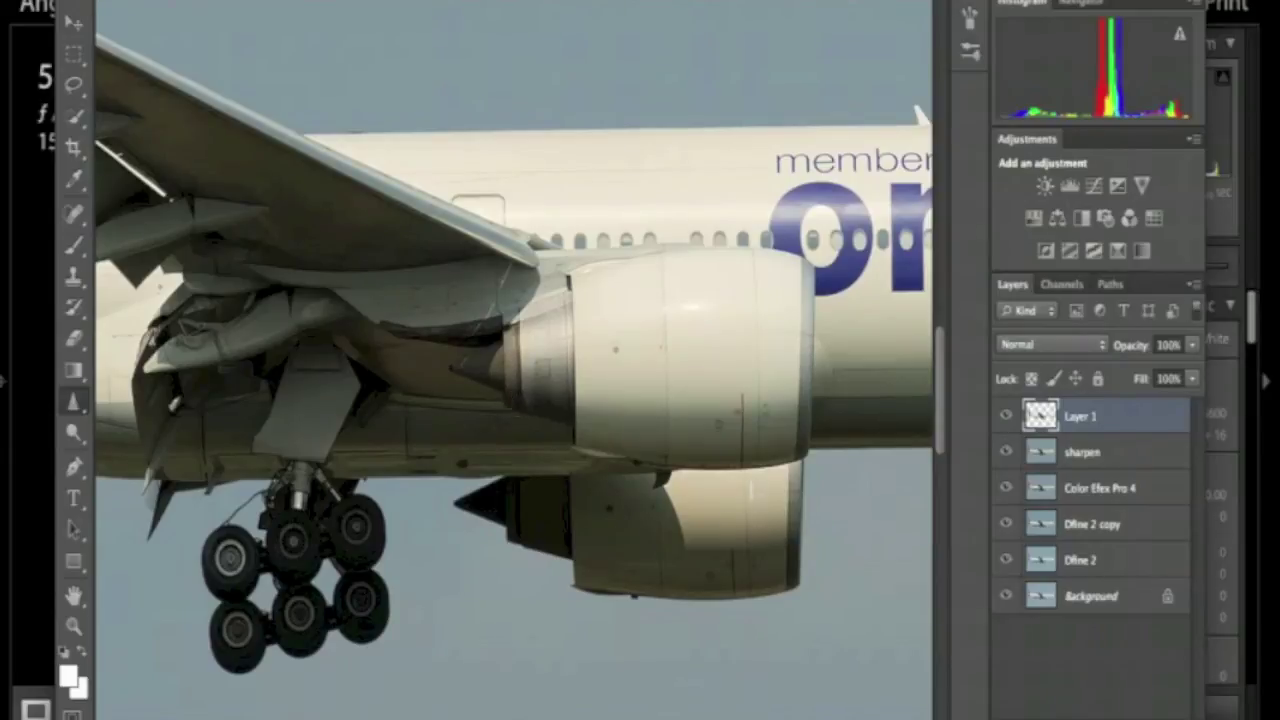
scroll(410, 512, "left", 4)
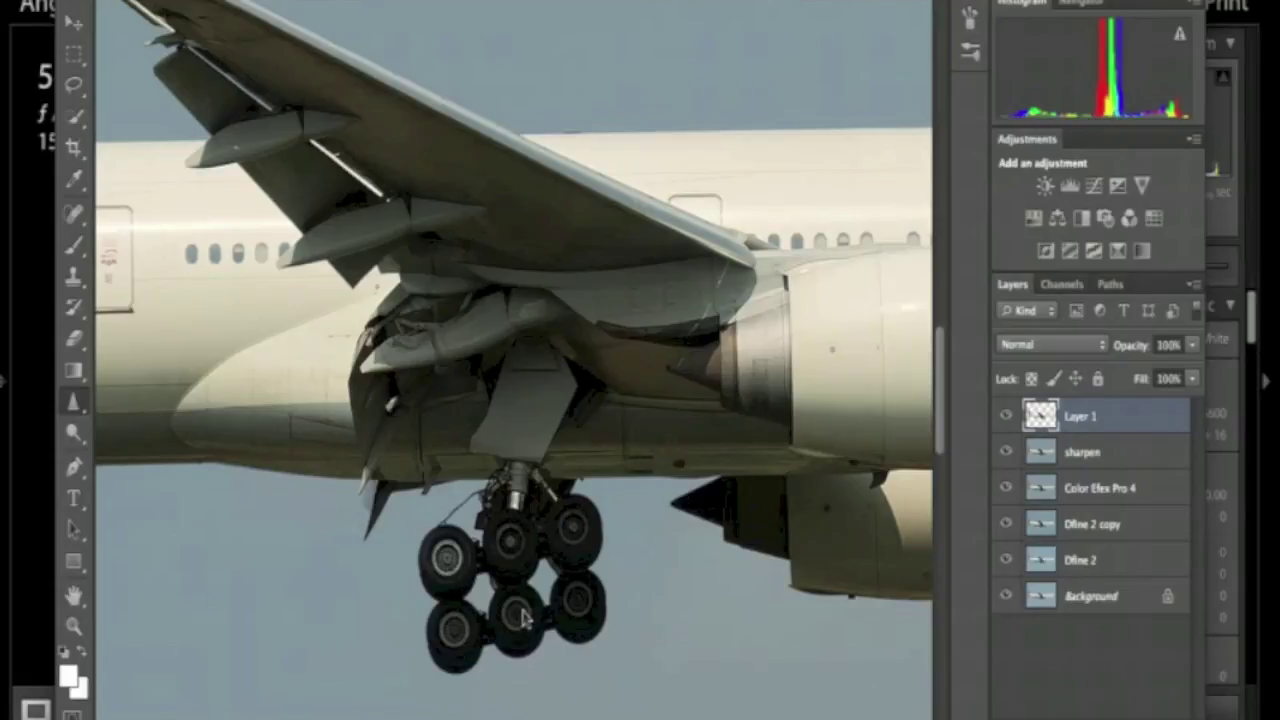
left_click_drag(443, 371, 490, 478)
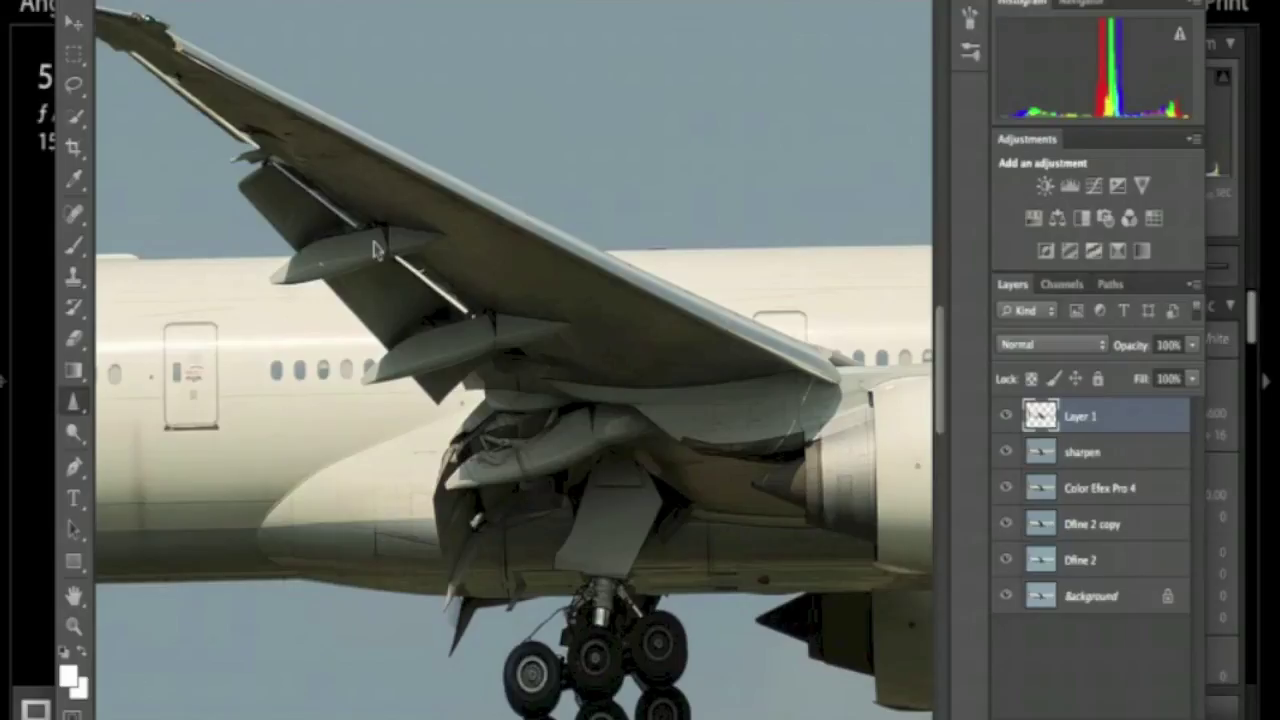
scroll(376, 250, "left", 5)
scroll(376, 250, "up", 3)
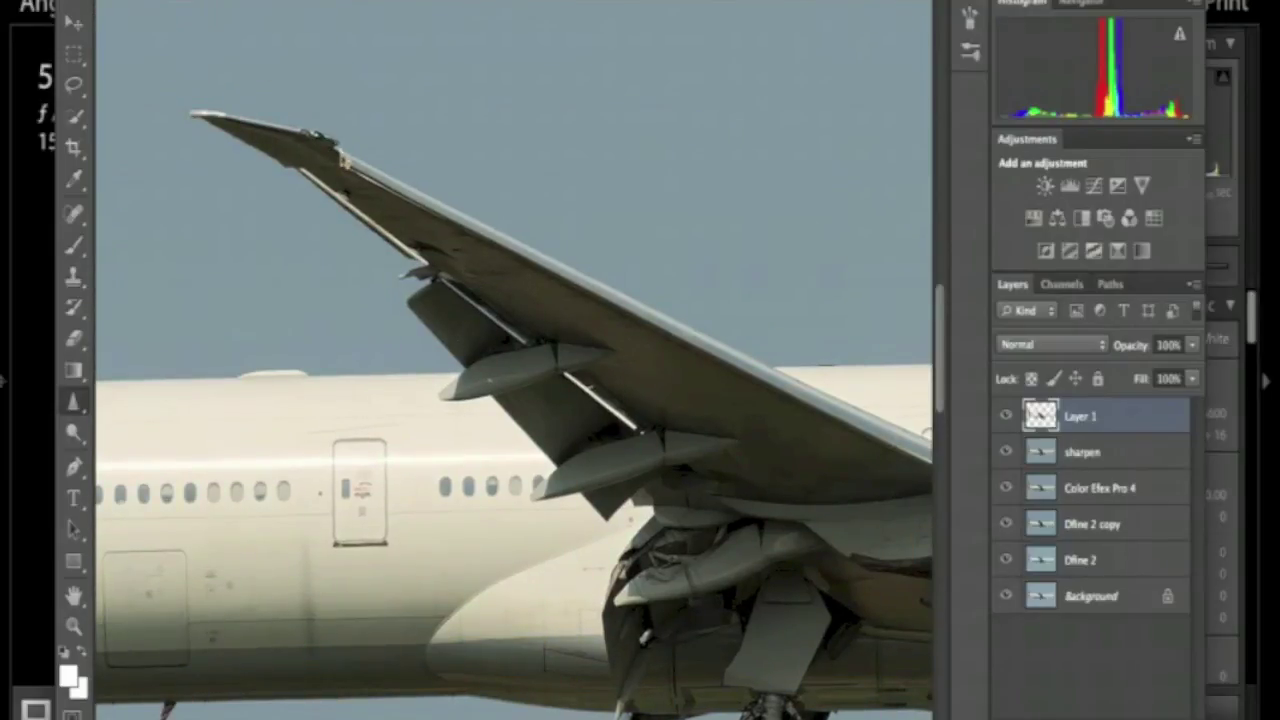
scroll(390, 283, "left", 10)
scroll(390, 283, "down", 5)
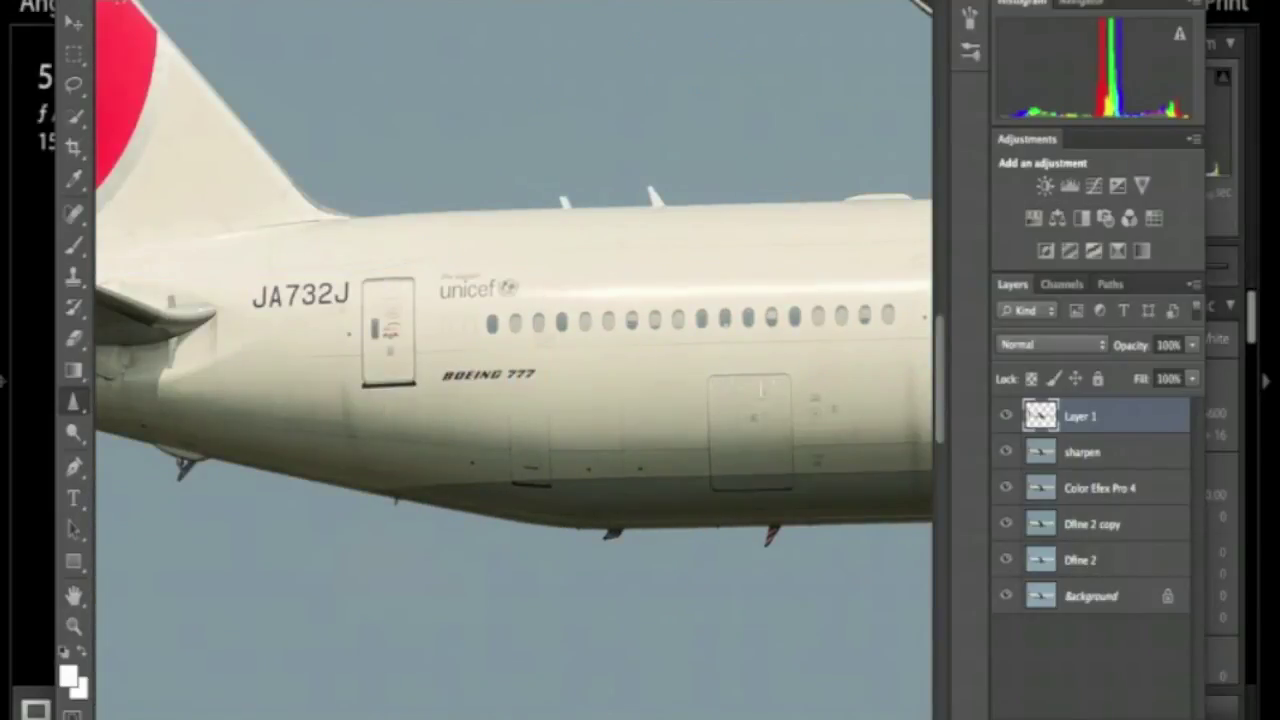
scroll(710, 415, "right", 5)
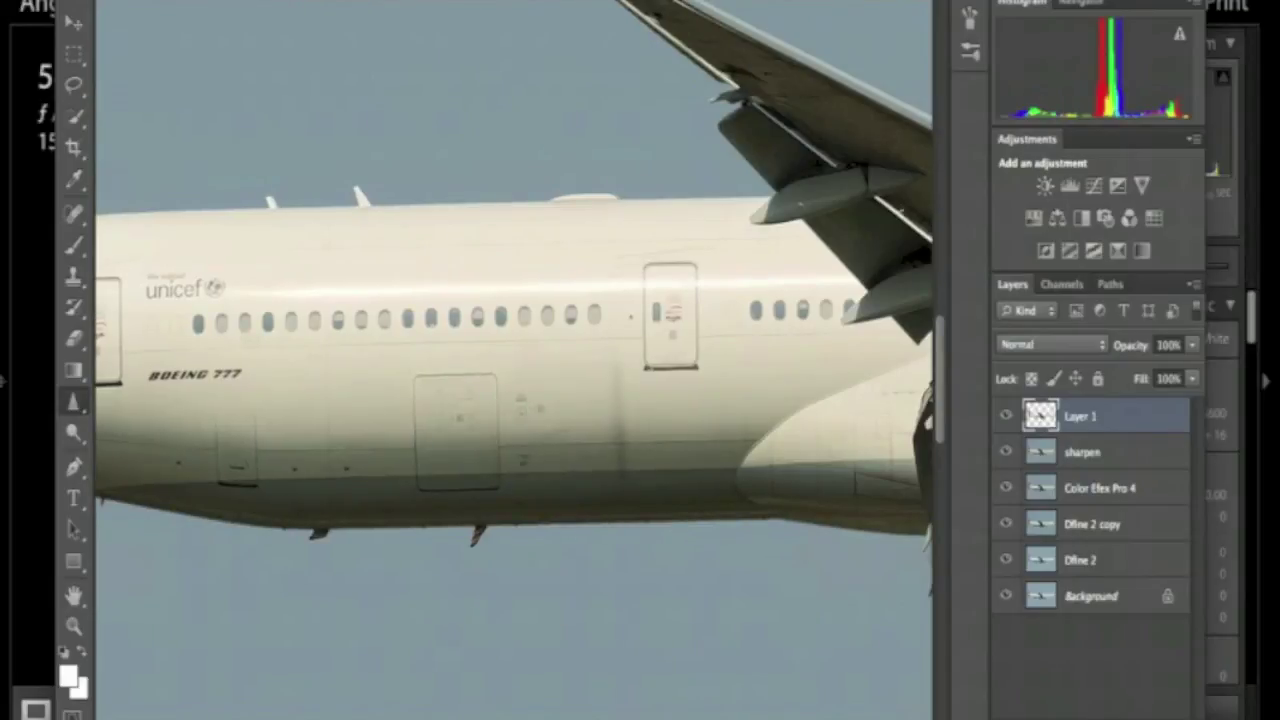
scroll(603, 413, "left", 6)
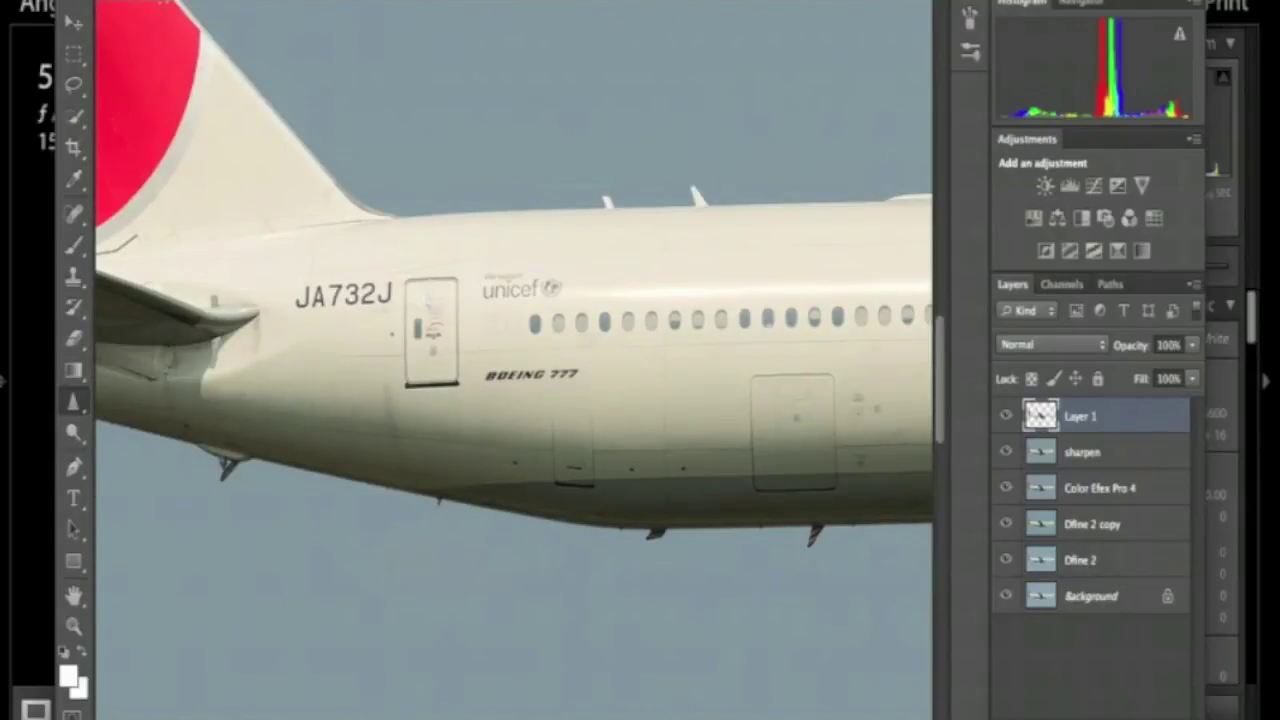
scroll(515, 360, "left", 6)
scroll(515, 360, "up", 2)
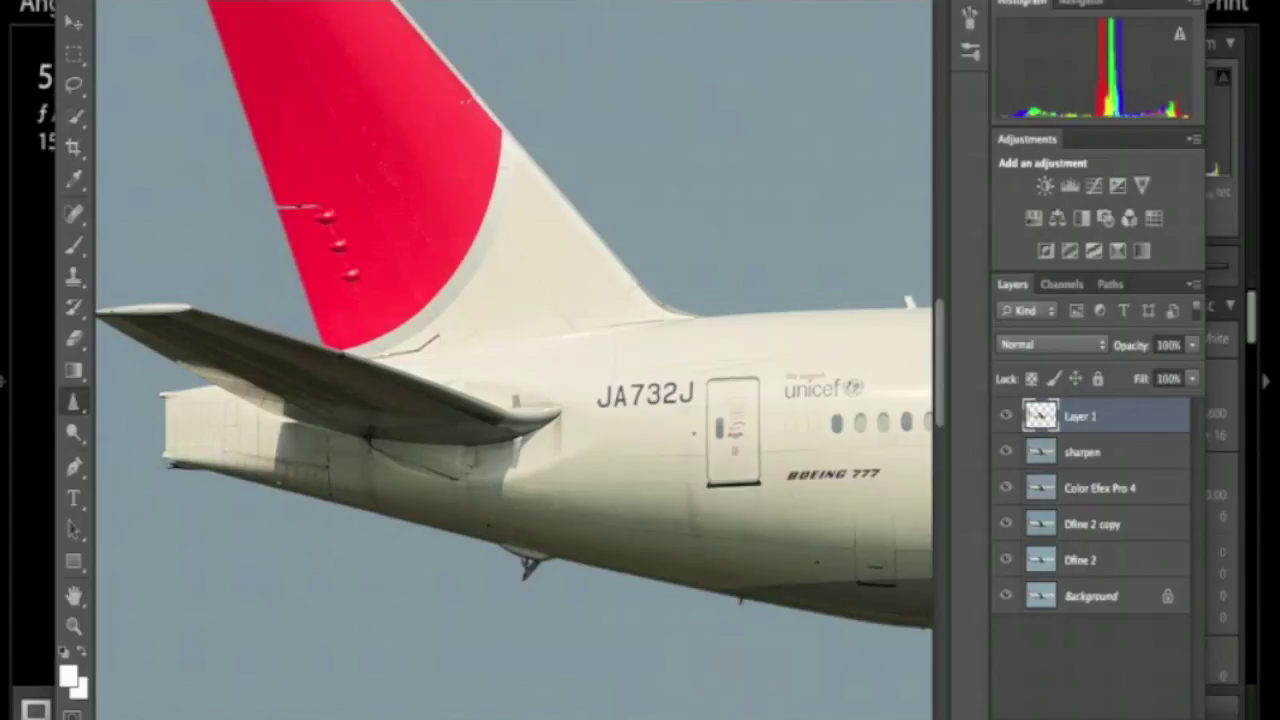
scroll(210, 410, "up", 10)
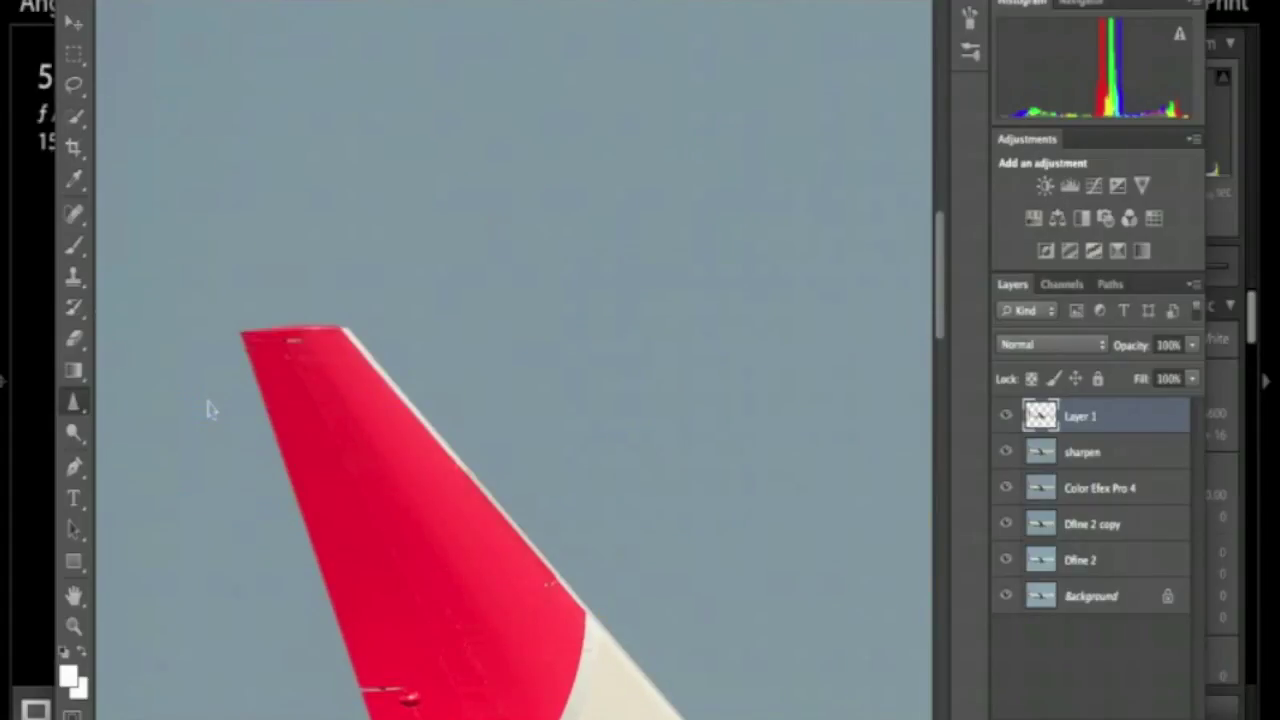
scroll(323, 400, "down", 12)
scroll(323, 400, "right", 5)
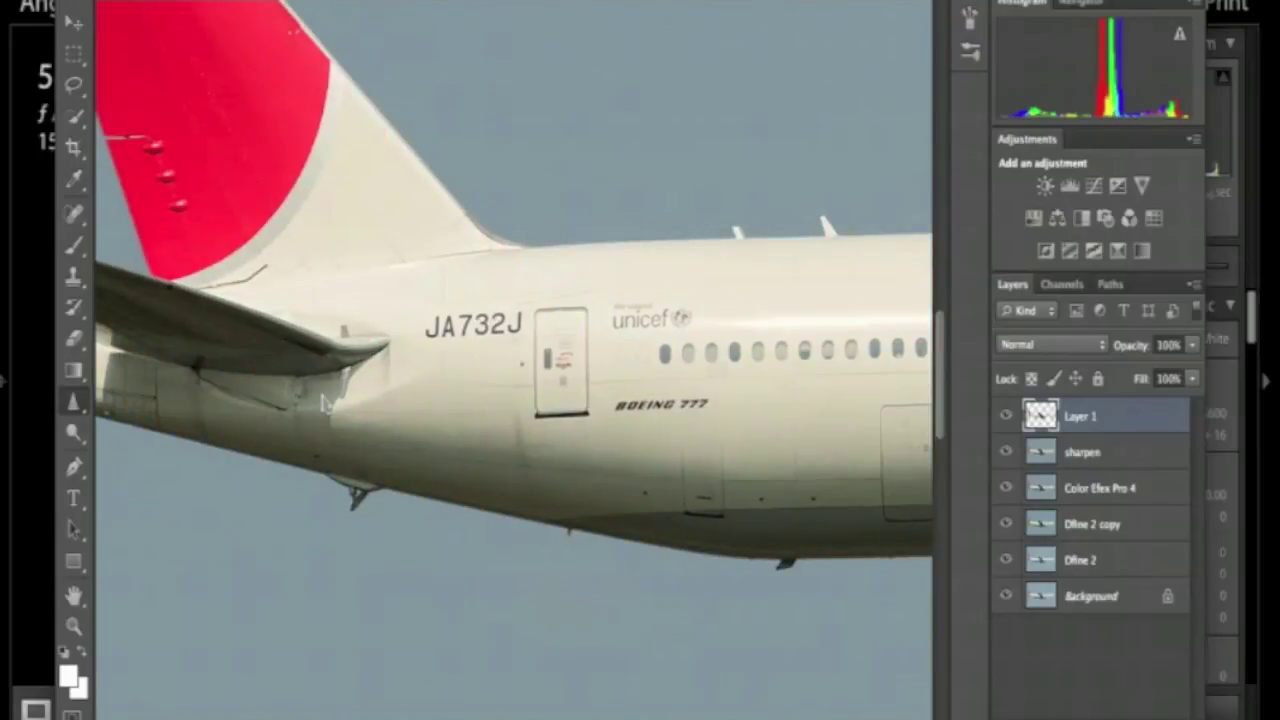
scroll(323, 403, "right", 8)
scroll(323, 403, "down", 2)
scroll(323, 403, "right", 5)
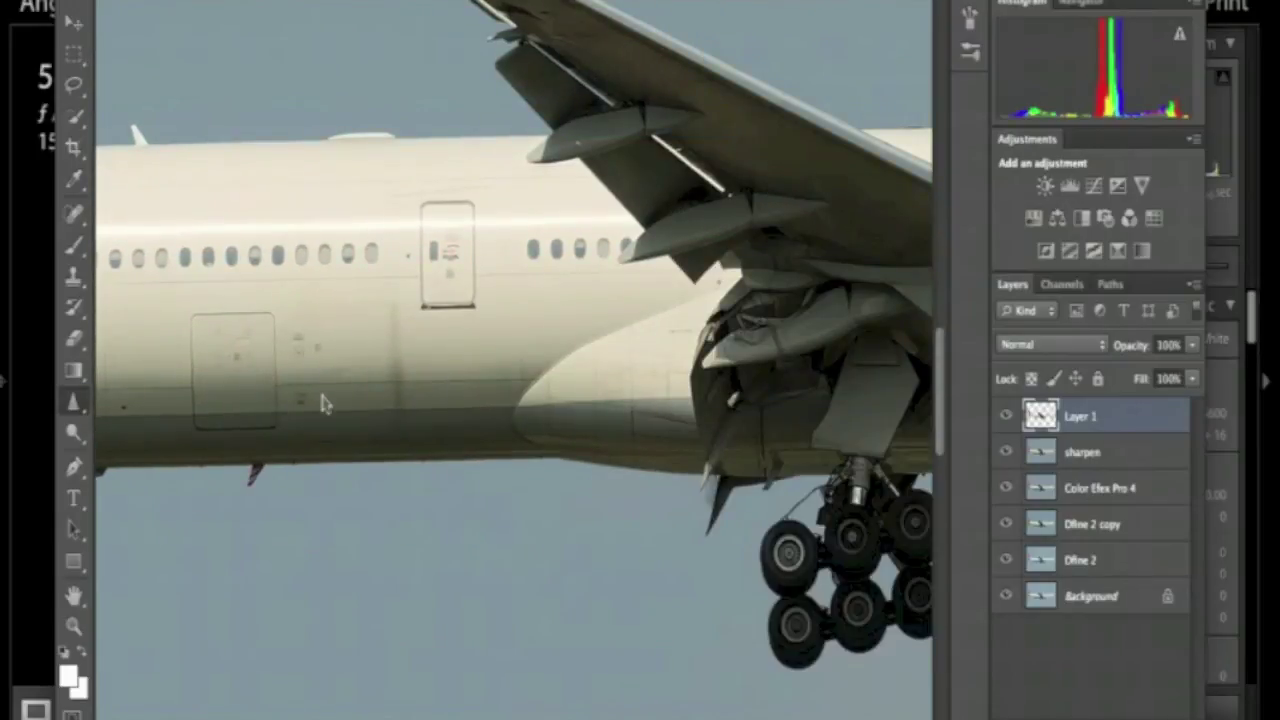
Brush extra sharpness onto the oneworld lettering on the fuselage with the Sharpen tool.
scroll(323, 403, "right", 11)
scroll(323, 403, "left", 19)
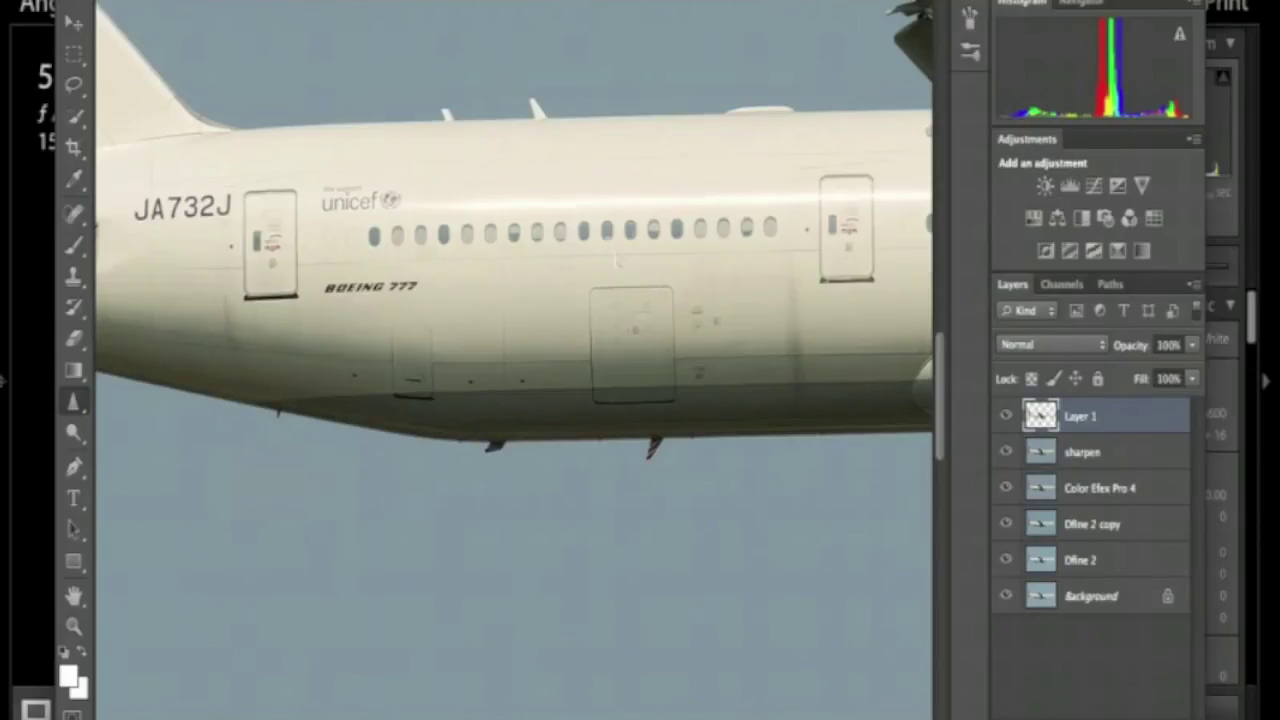
scroll(514, 360, "right", 9)
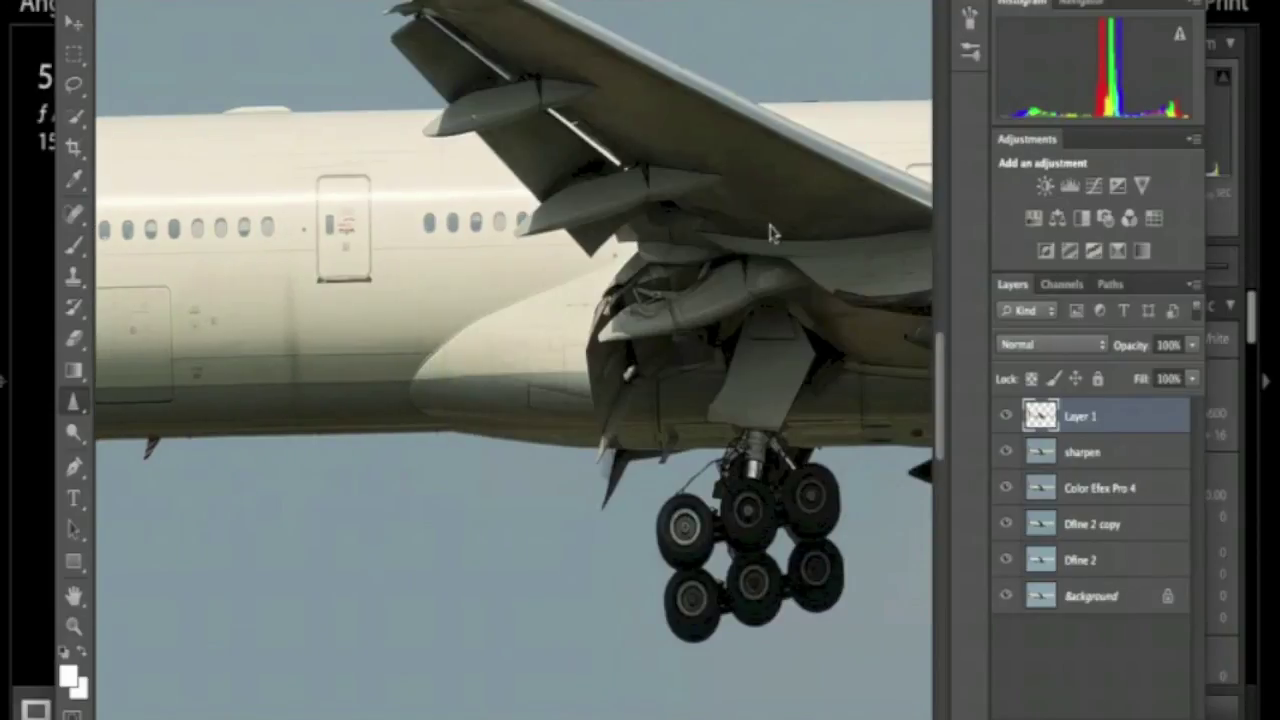
scroll(480, 220, "right", 11)
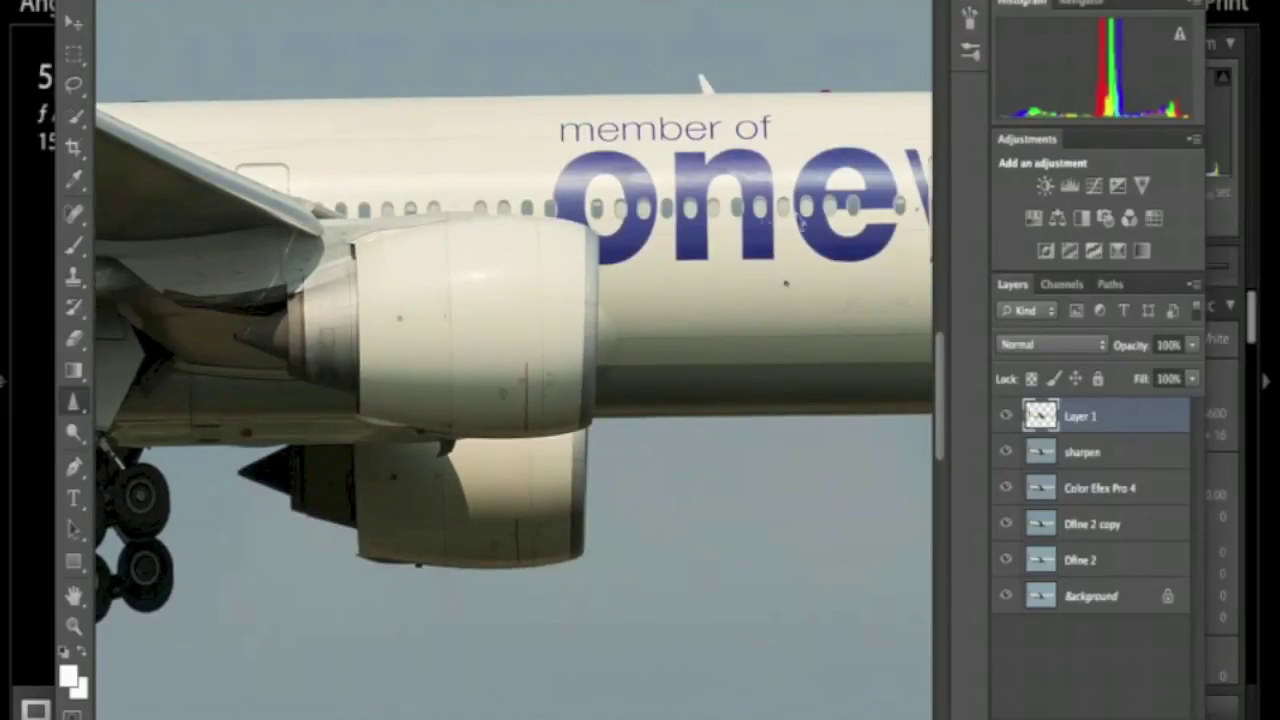
scroll(866, 230, "right", 4)
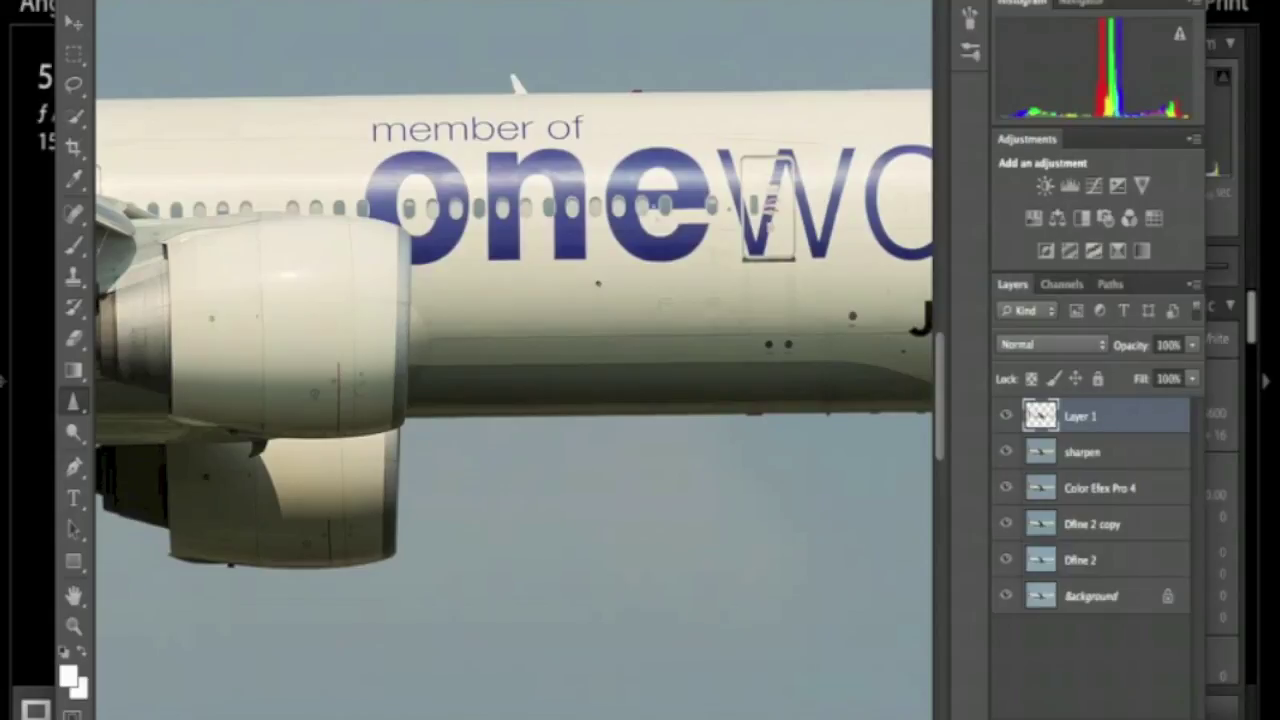
left_click(768, 208)
scroll(515, 300, "right", 6)
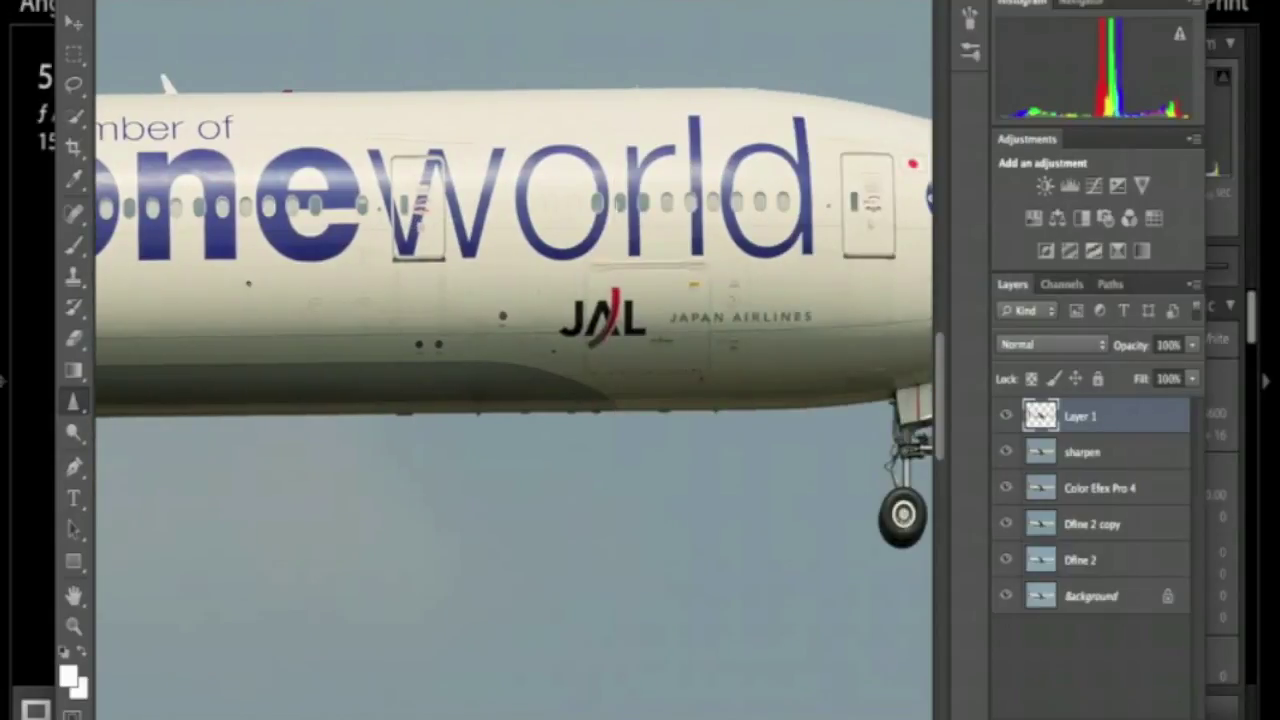
scroll(515, 300, "right", 3)
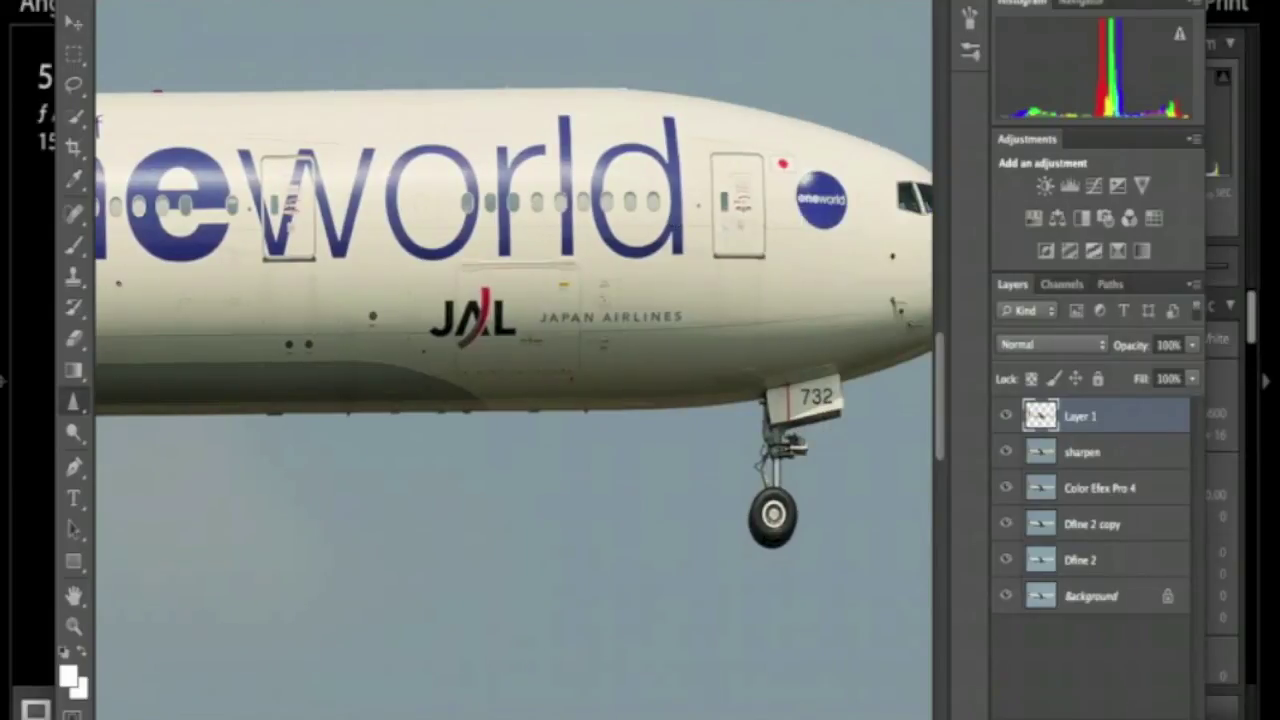
scroll(515, 300, "right", 5)
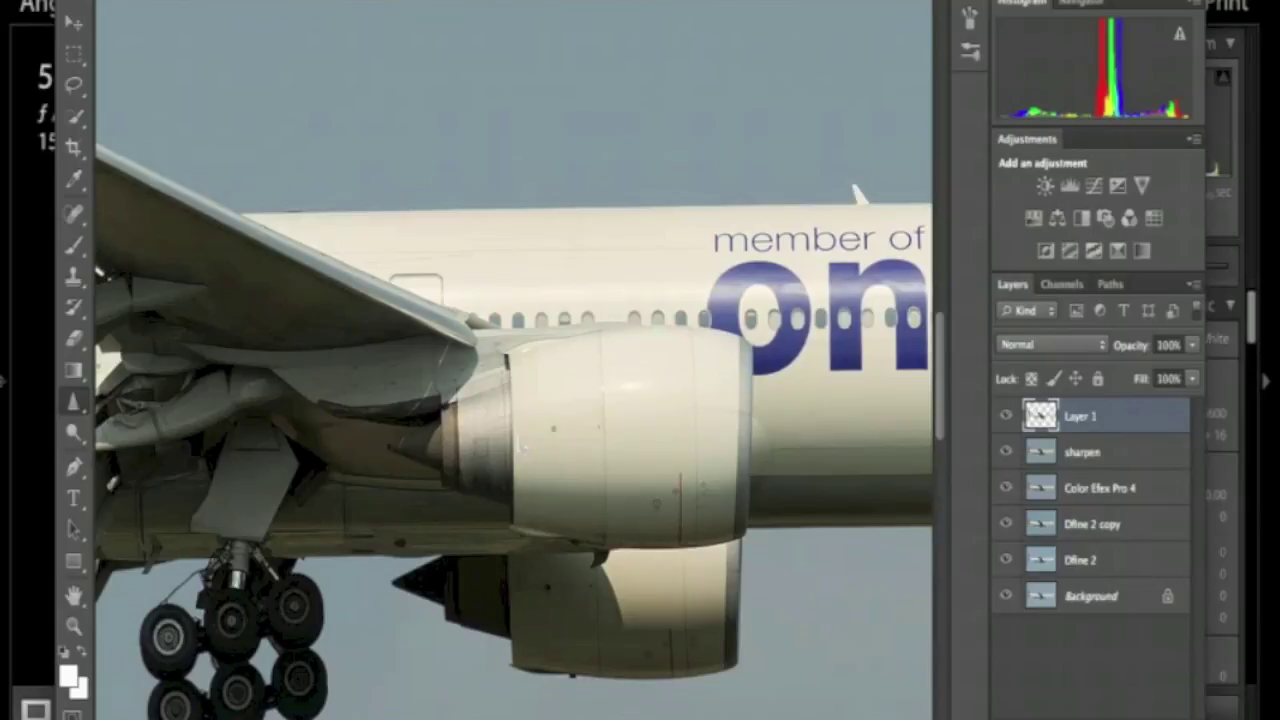
Stamp all visible layers into a new layer named 'Merged' using Ctrl+Shift+Alt+E.
key("ctrl+shift+alt+e")
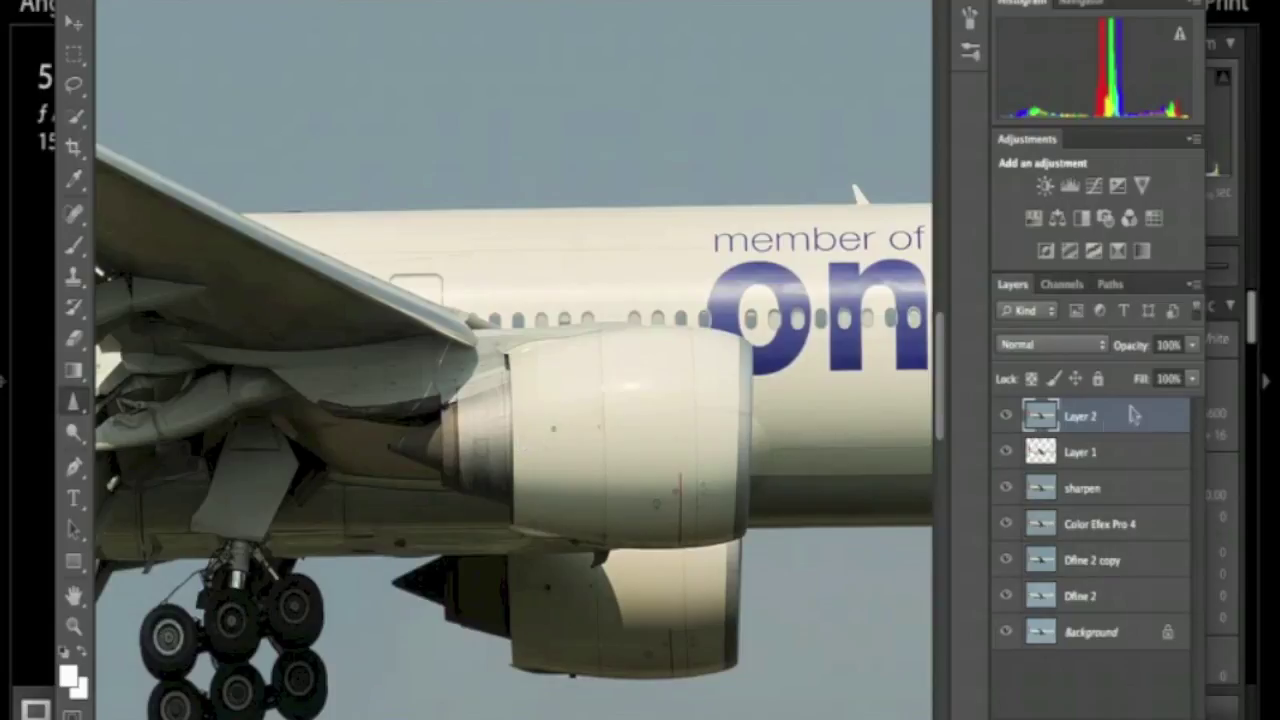
double_click(1082, 417)
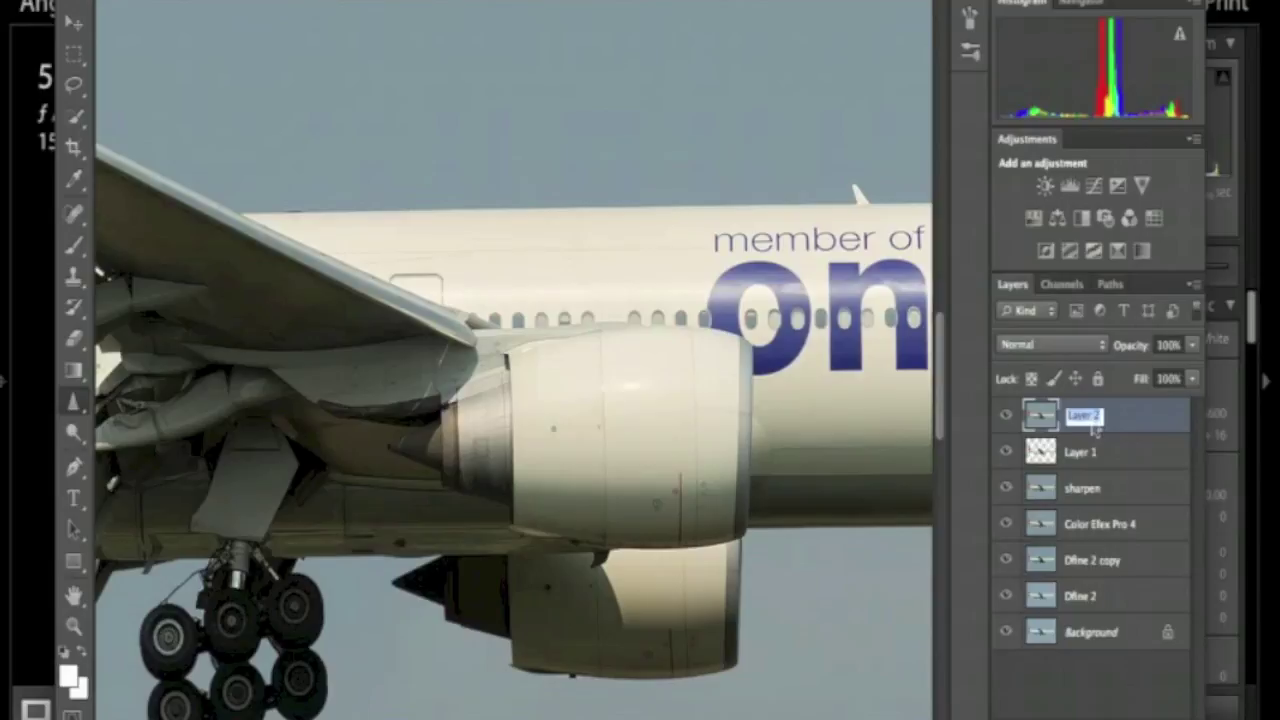
type("Merged")
key("Return")
Run Dfine 2 noise reduction on the Merged layer from the Filter menu.
left_click(478, 1)
mouse_move(565, 430)
left_click(744, 446)
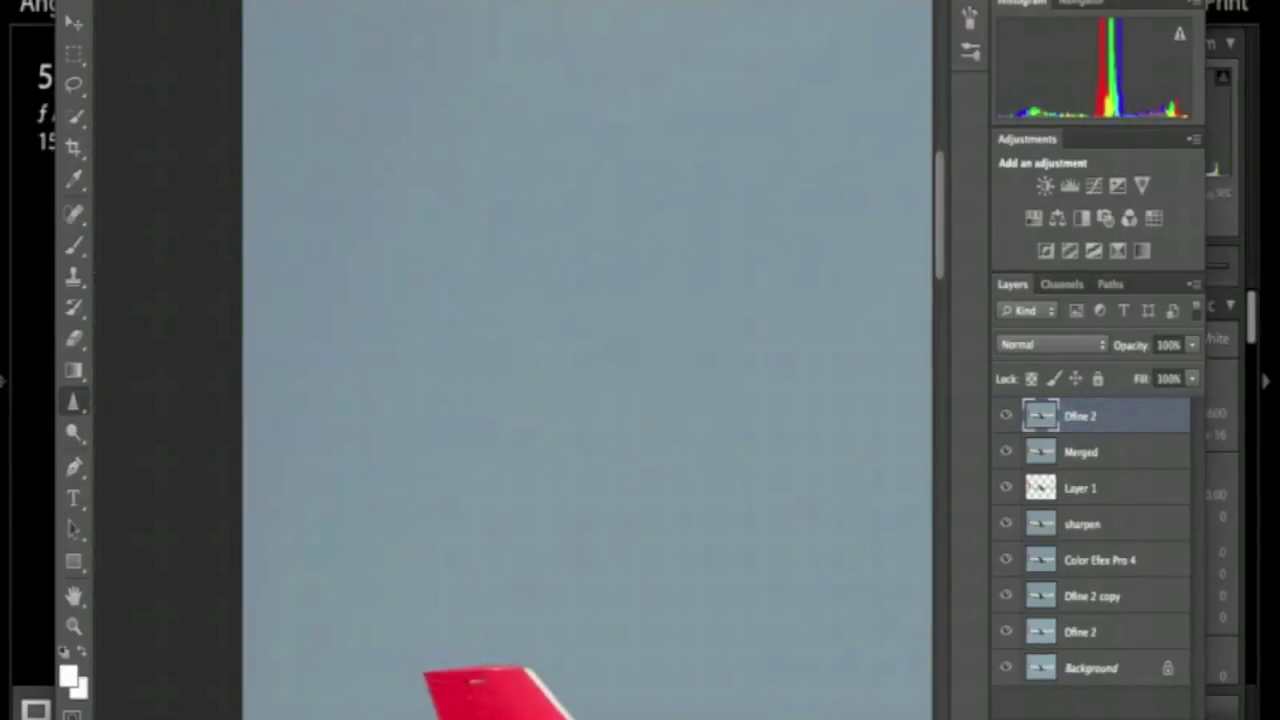
Save the edited image so it returns to Lightroom.
left_click(165, 2)
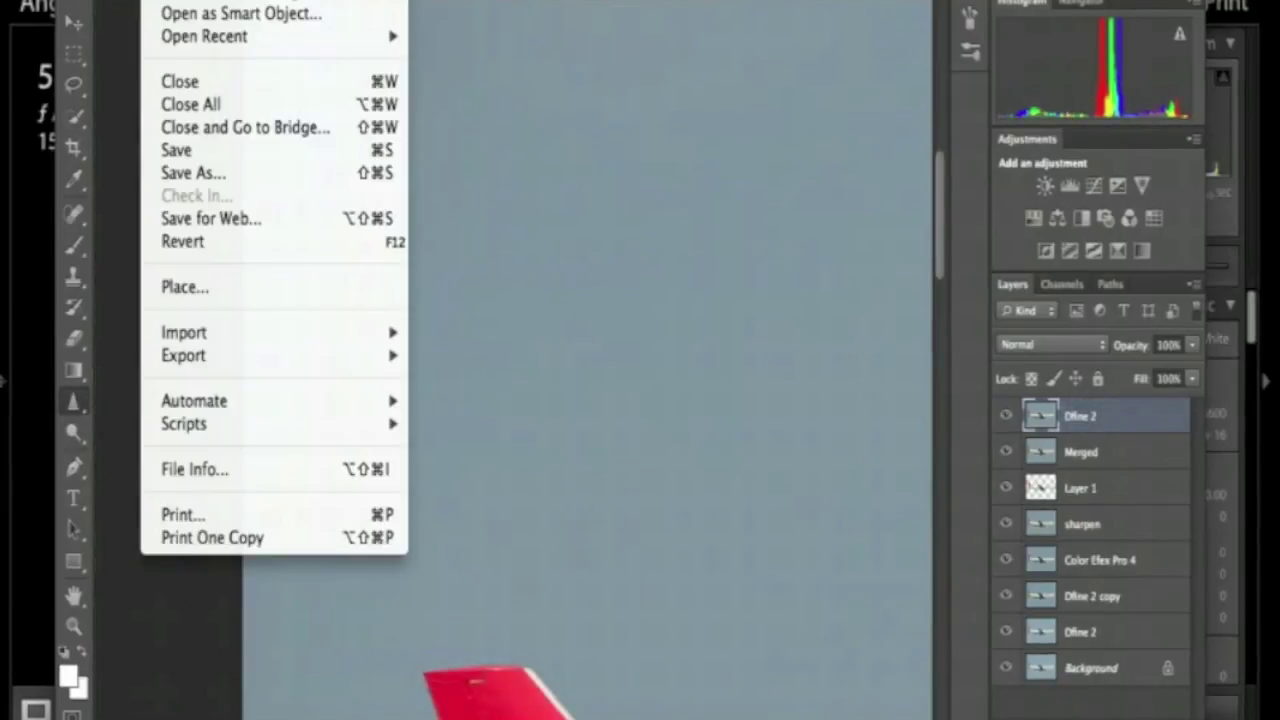
left_click(224, 157)
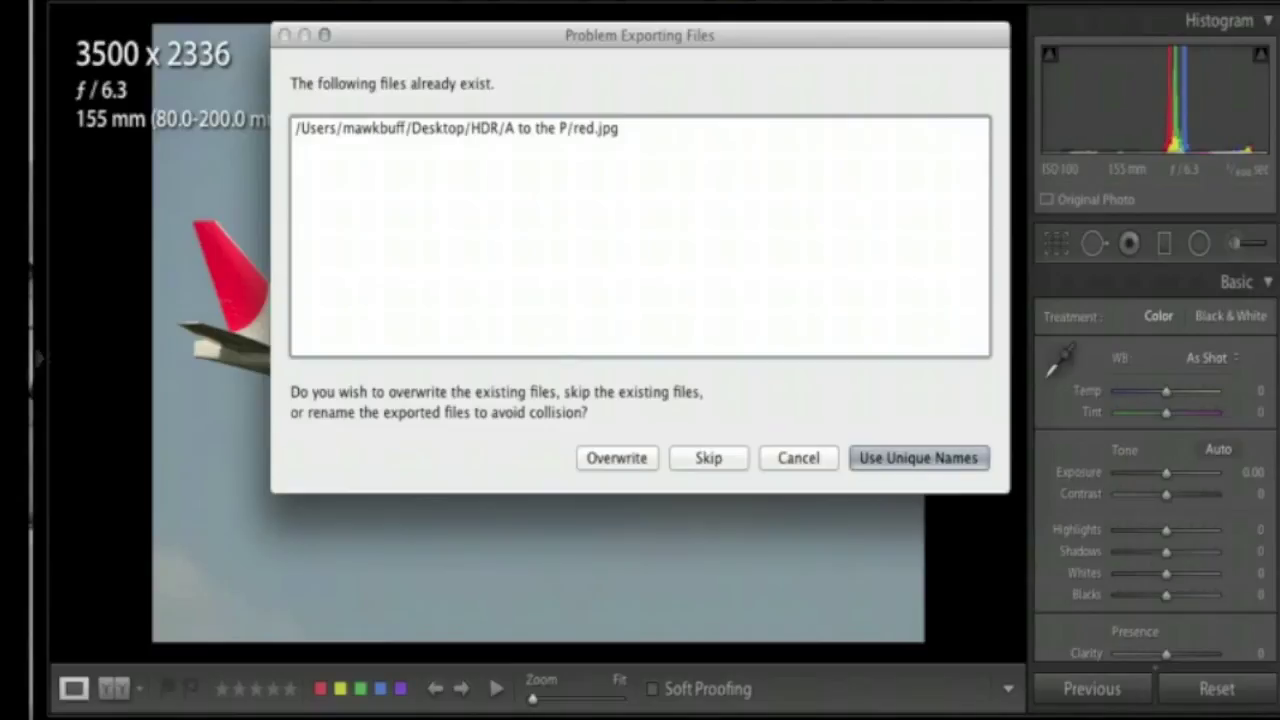
Export the photo under a unique name instead of overwriting red.jpg.
key("Return")
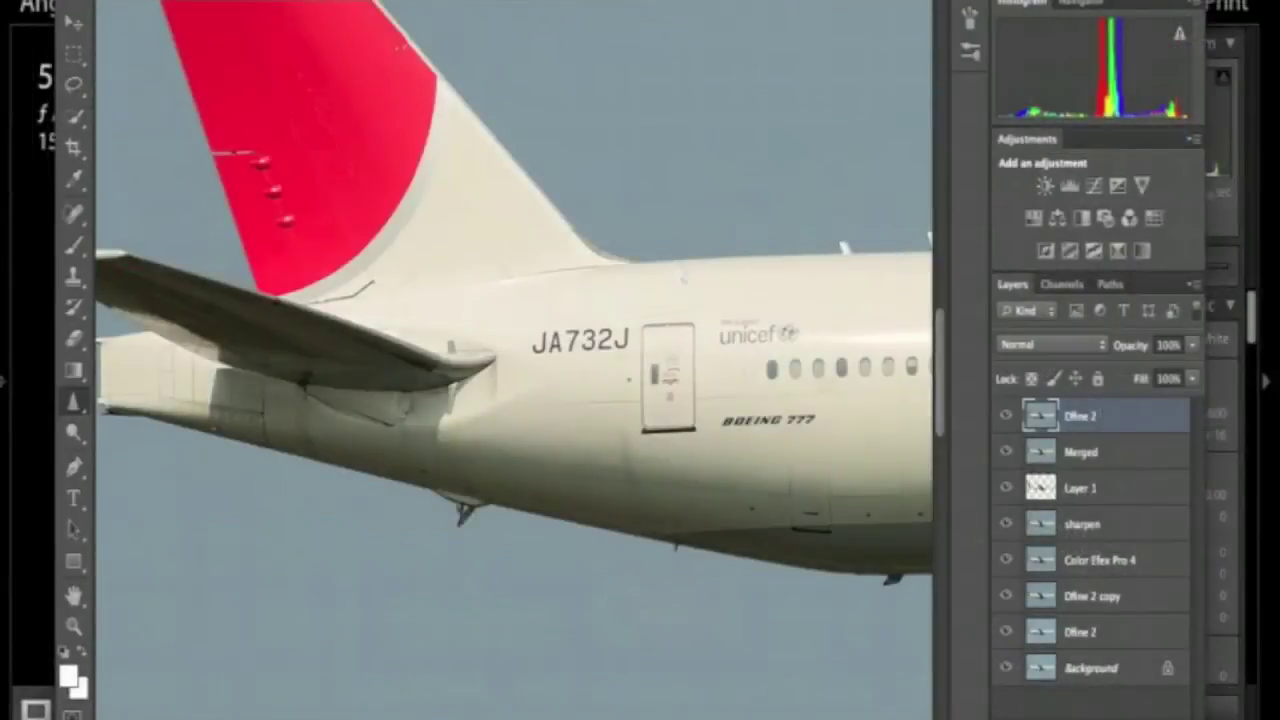
Back in Photoshop, pan the airliner photo up to the tail fin.
left_click_drag(504, 62, 679, 275)
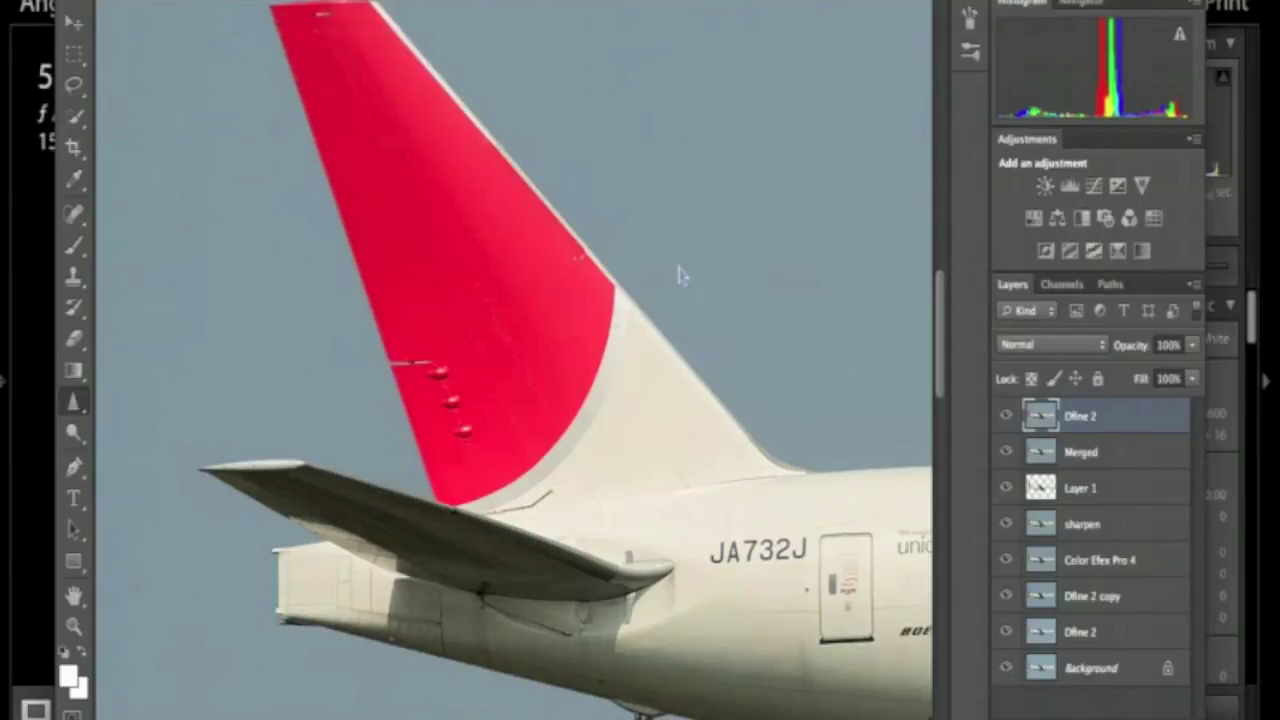
scroll(679, 275, "up", 5)
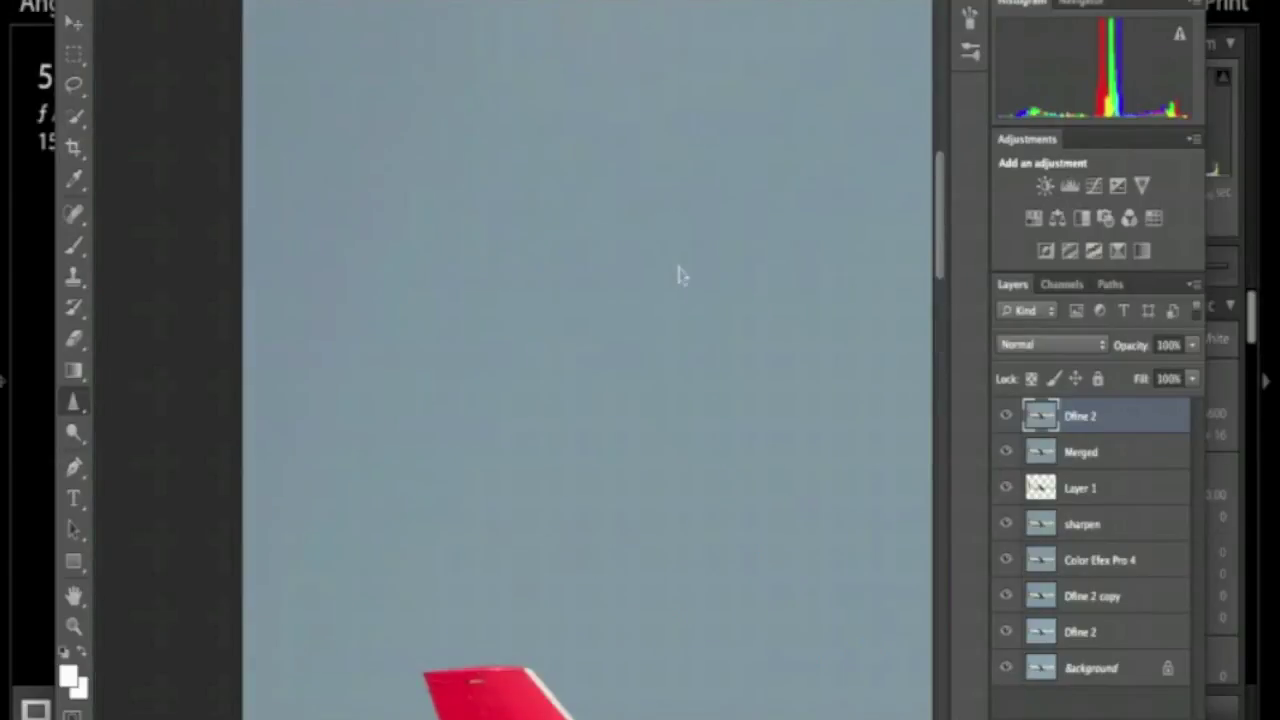